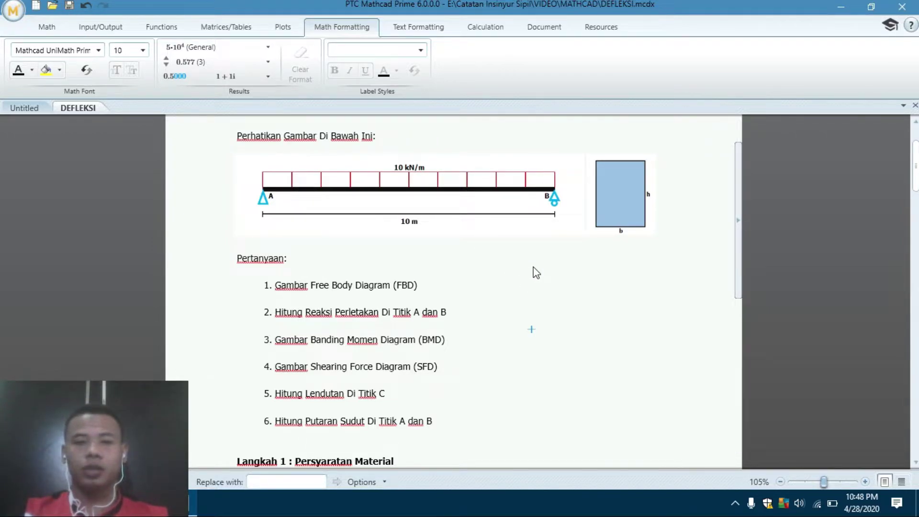
Review the problem statement: the loaded beam diagram, the rectangular cross-section and the list of six questions.
scroll(536, 272, up, 4)
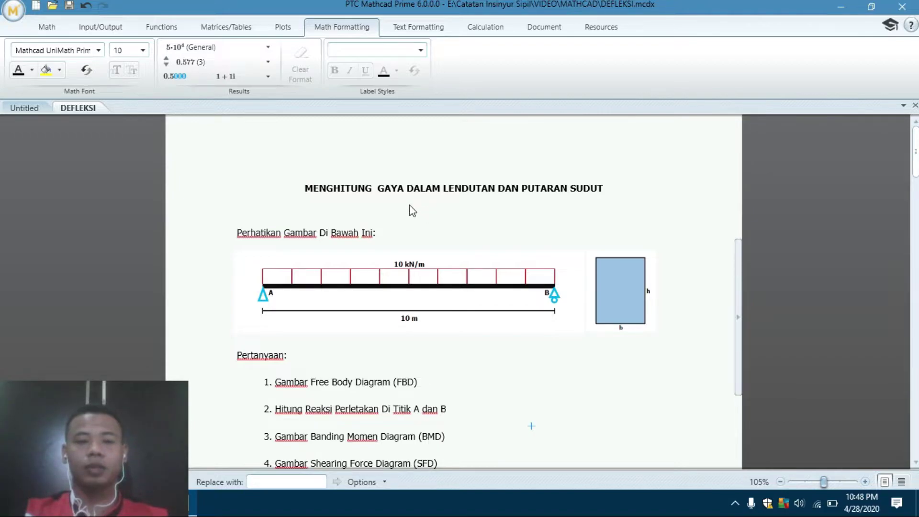
scroll(411, 206, down, 1)
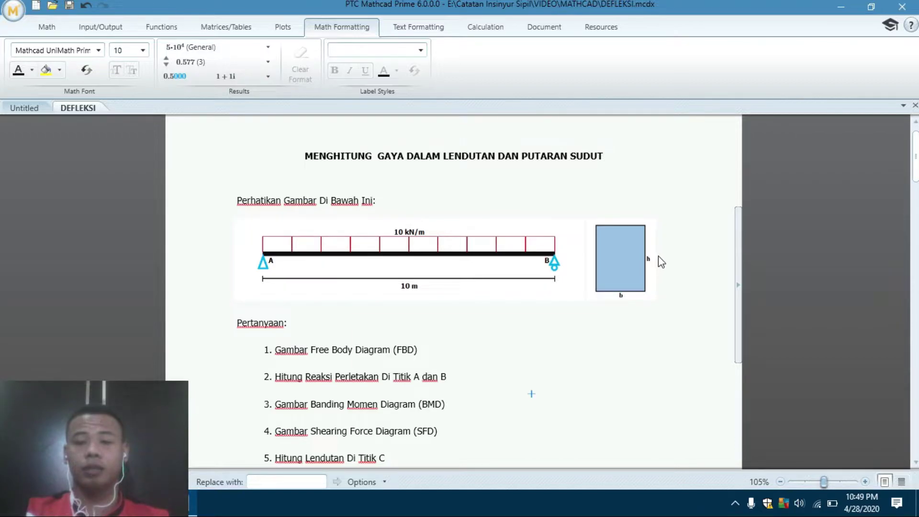
scroll(630, 262, down, 3)
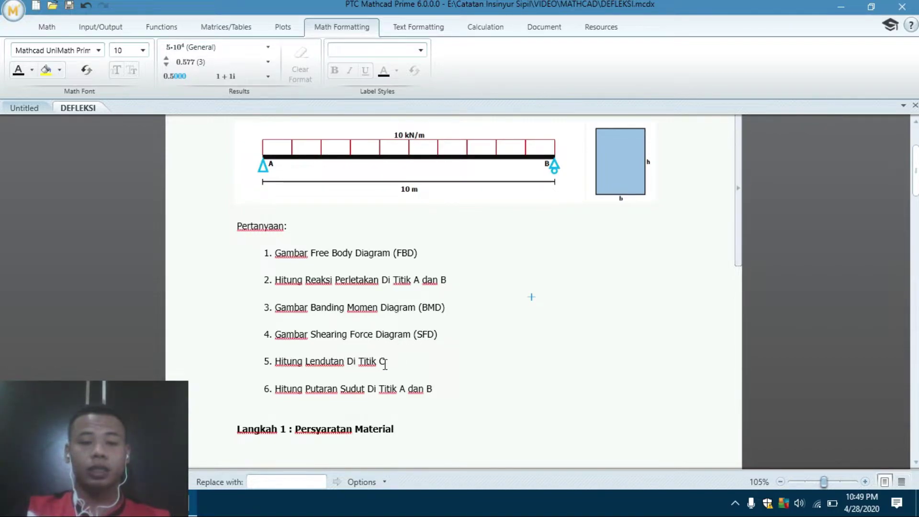
scroll(417, 288, up, 1)
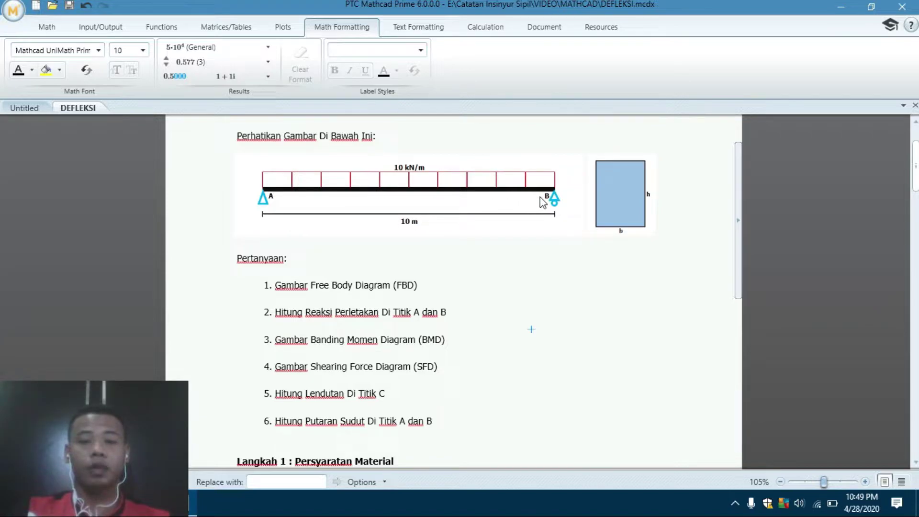
scroll(524, 213, down, 1)
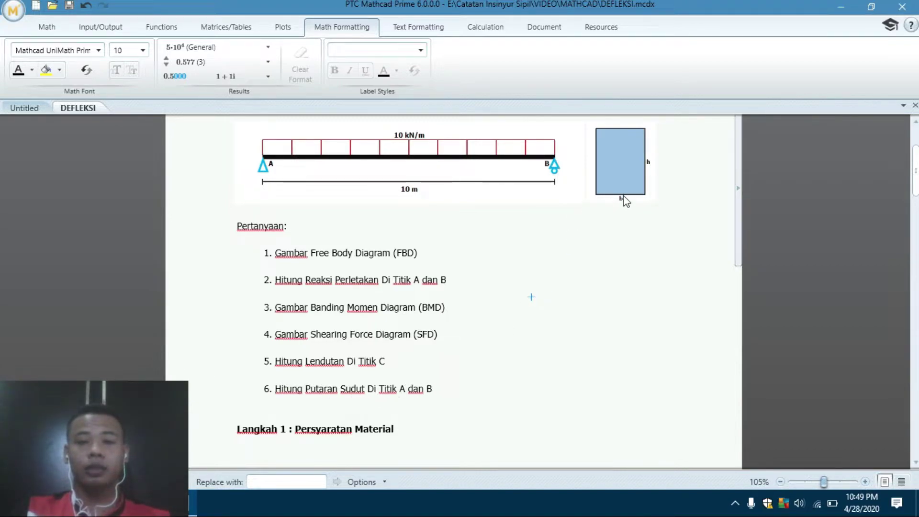
Add the text label "Kuat Tekan Beton" beneath the "Langkah 1 : Persyaratan Material" heading.
scroll(408, 275, down, 5)
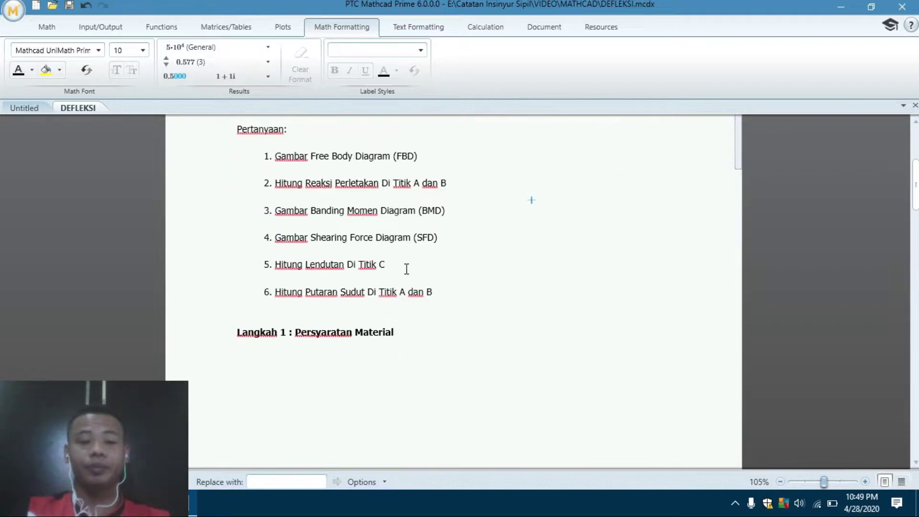
click(260, 298)
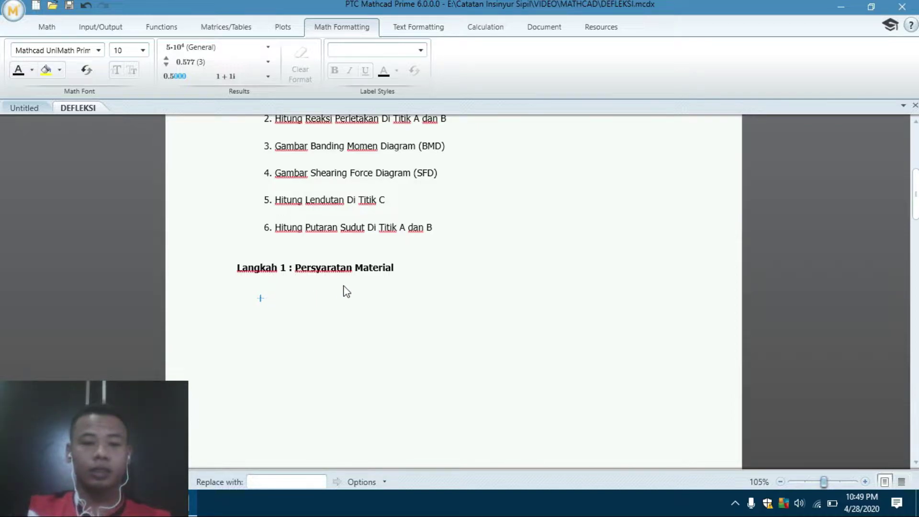
key(ctrl+t)
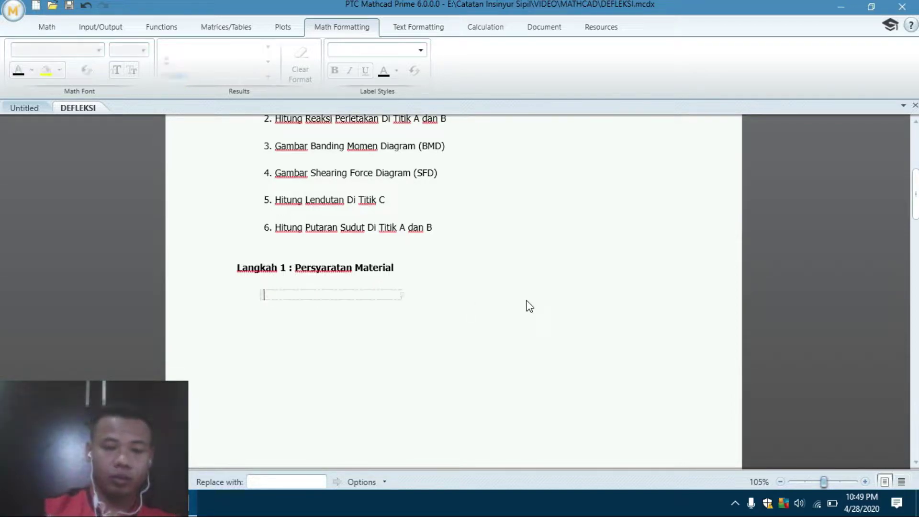
text(Kuat )
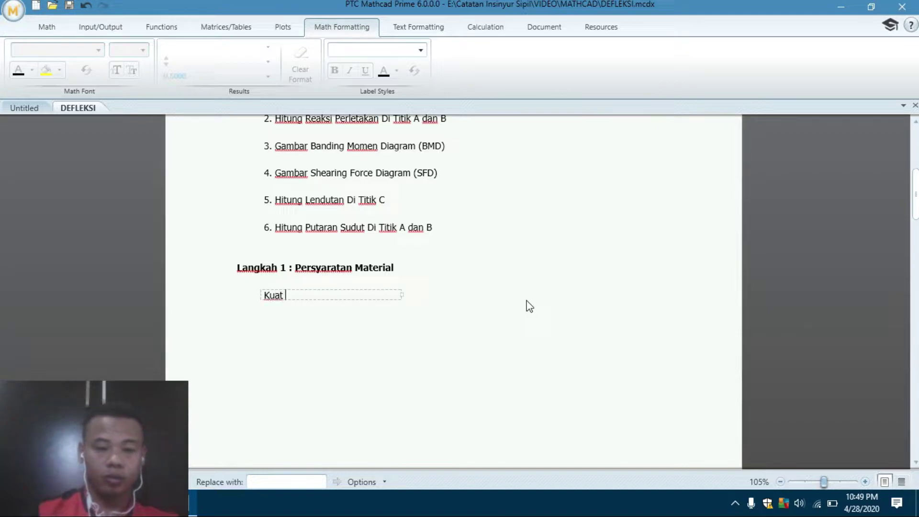
text(Tekan Beton)
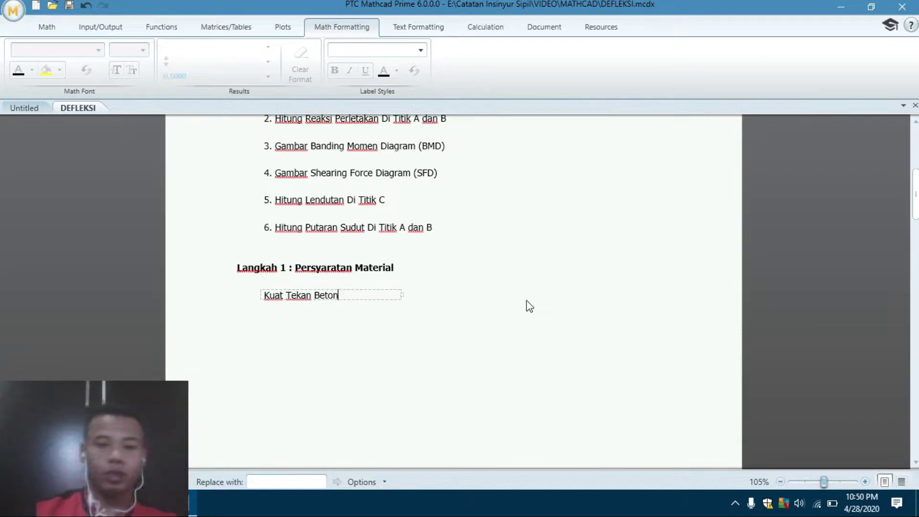
Beside the "Kuat Tekan Beton" label, define fc' := 22 MPa and evaluate it in the same expression.
click(437, 297)
text(fc)
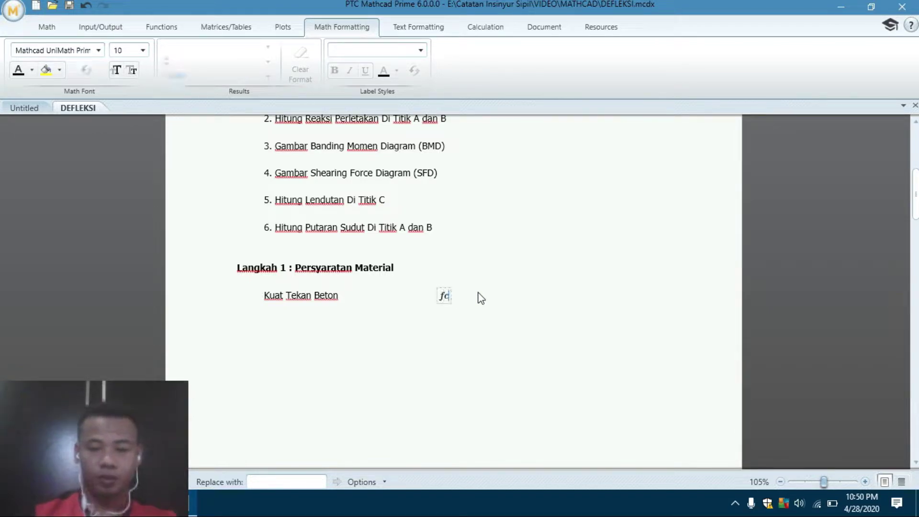
text(:)
text(22*N)
text(Pa)
text(=(2.2·10^7)·Pa)
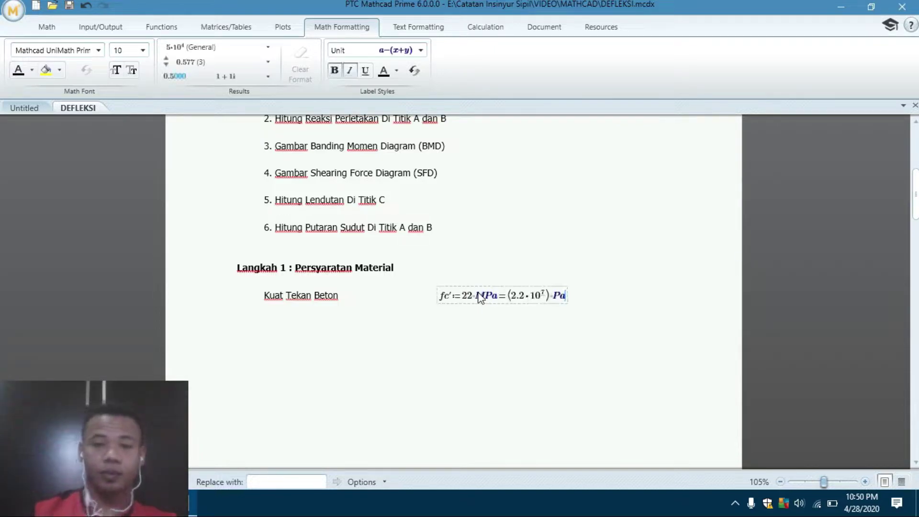
Replace the Pa unit of the fc' result with kN·m^2.
key(BackSpace)
key(BackSpace)
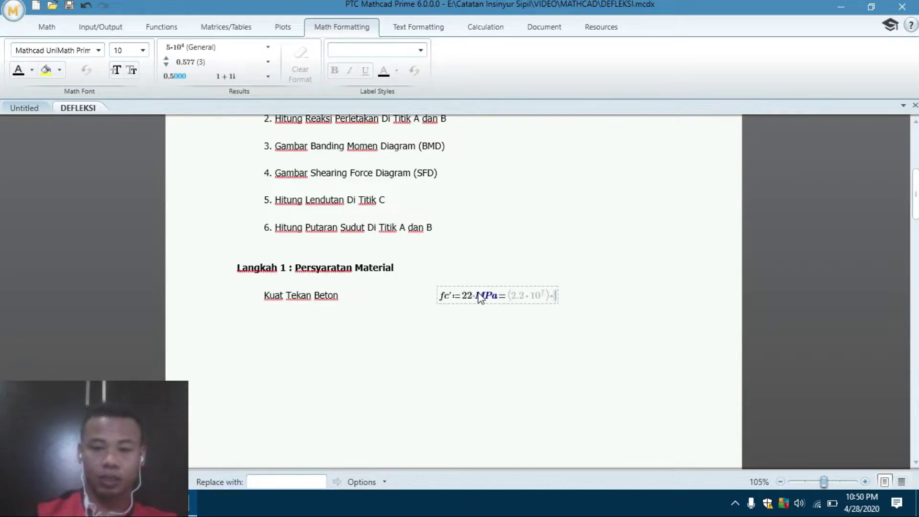
text(kN)
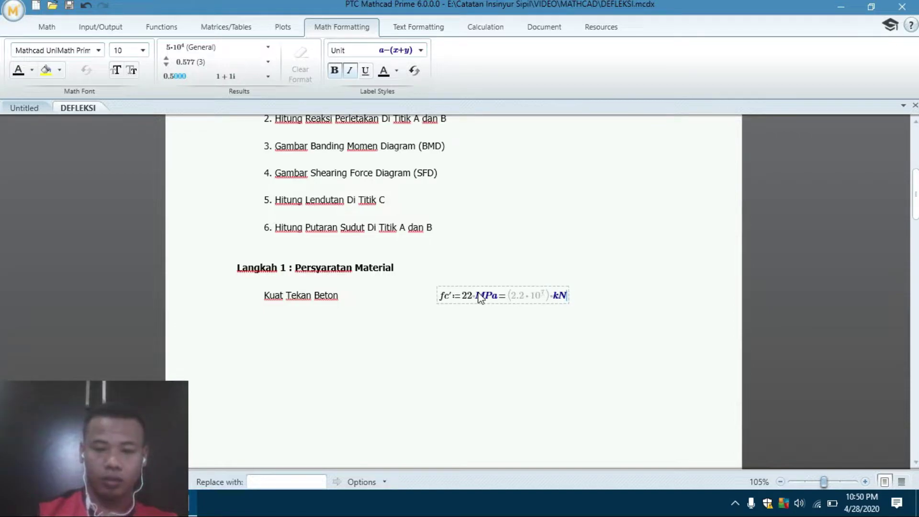
text(*)
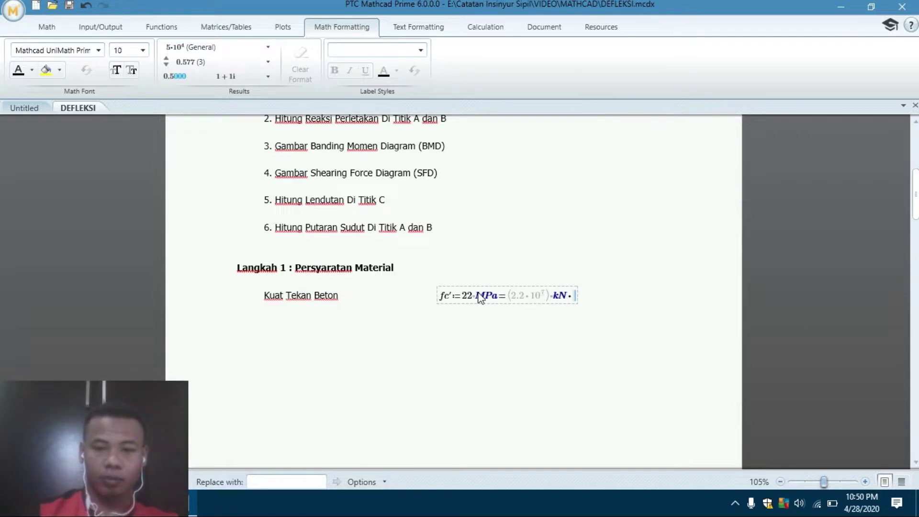
text(m)
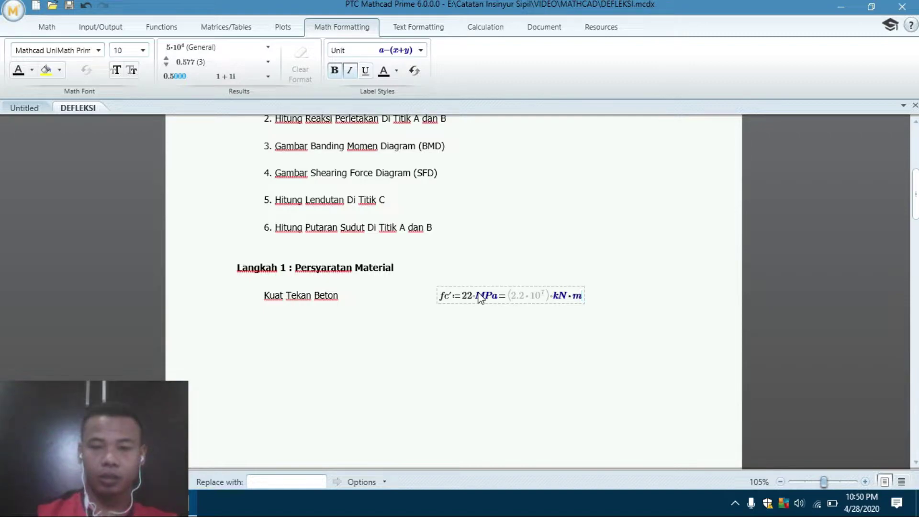
text(^)
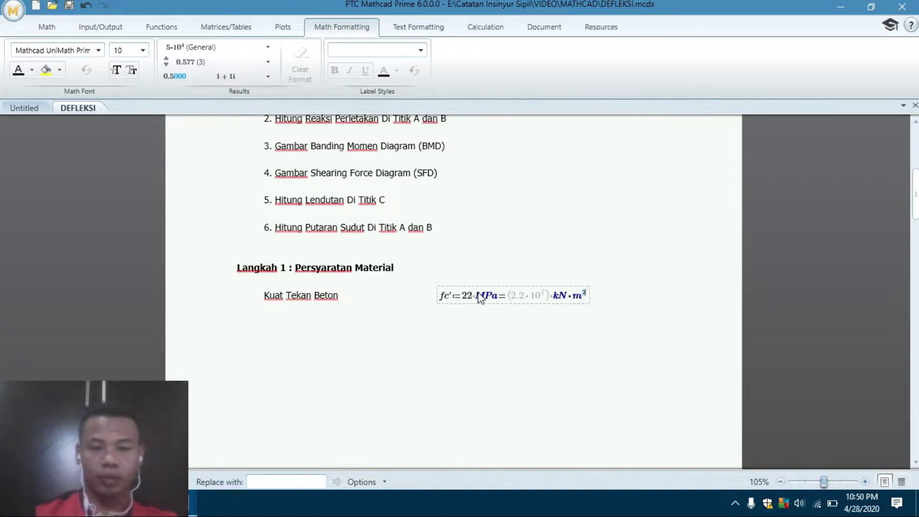
text(2)
click(504, 352)
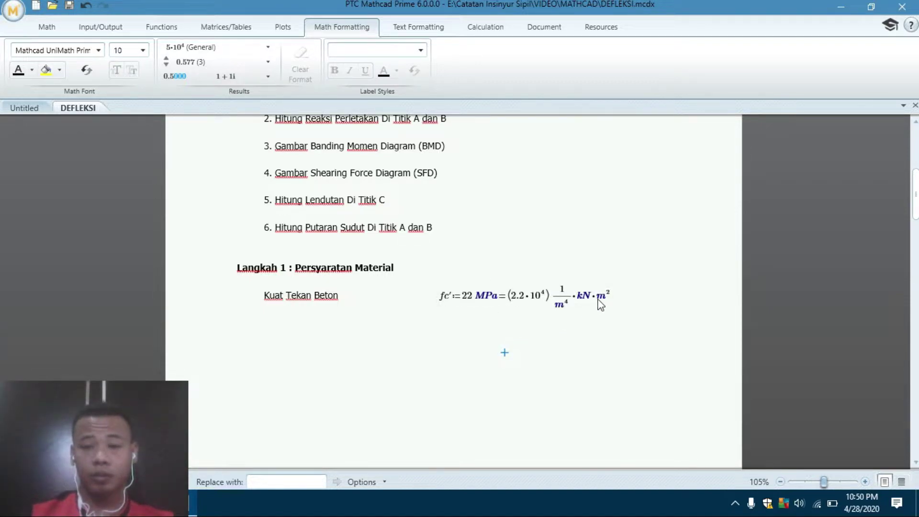
Correct the fc' result unit to kN·m^-2 and remove the extra 1/m^4 factor.
click(601, 298)
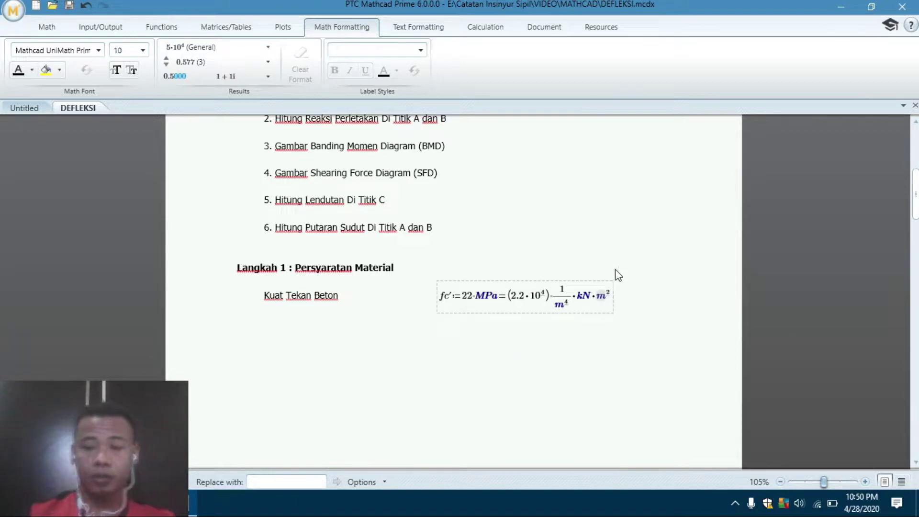
click(611, 295)
key(BackSpace)
click(577, 296)
key(BackSpace)
key(BackSpace)
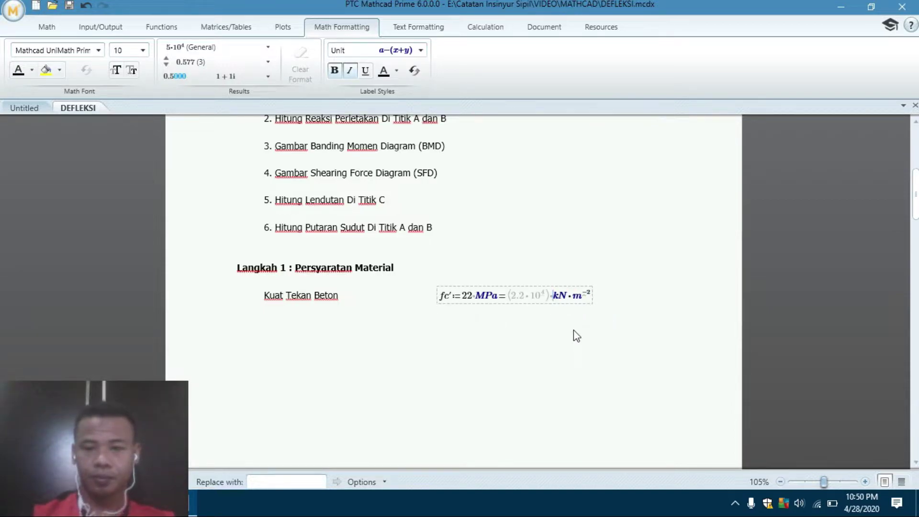
click(518, 339)
Set the number format of the fc' result to Decimal.
click(488, 297)
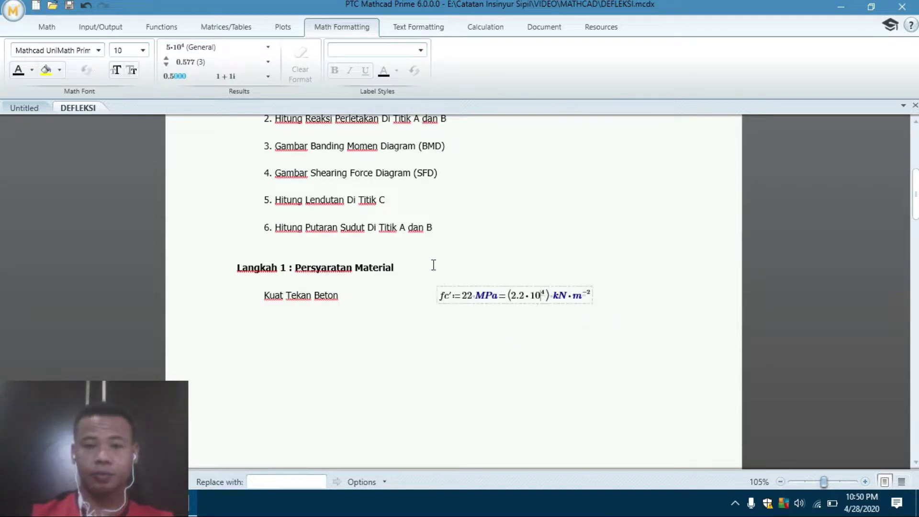
click(206, 48)
click(206, 78)
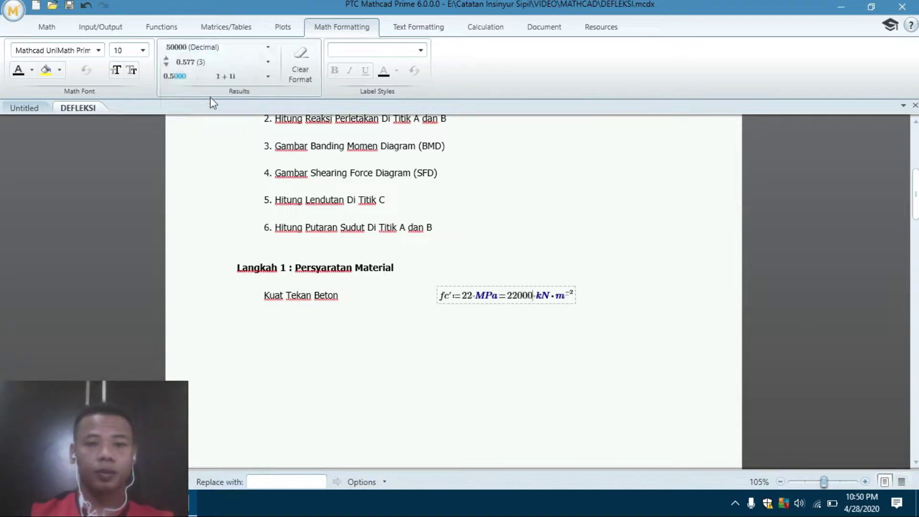
click(524, 316)
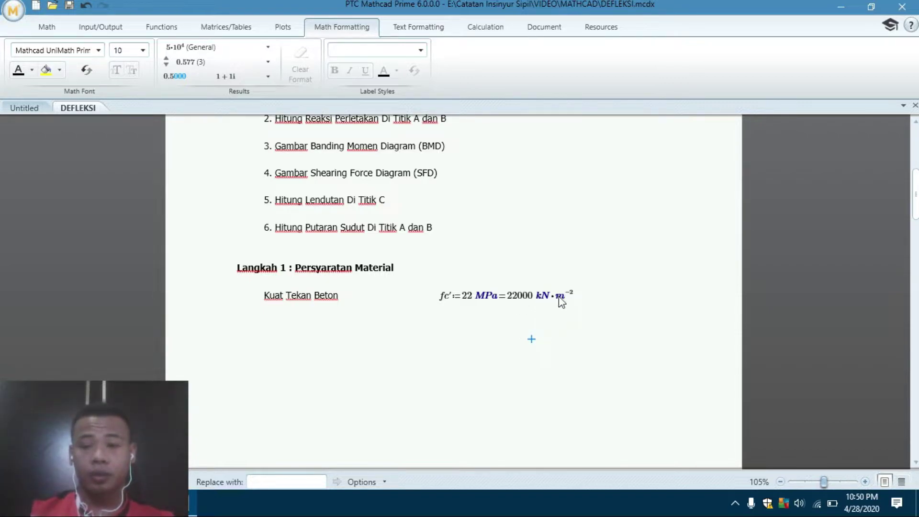
Add the text label "Modulus Elastisitas Beton" directly below "Kuat Tekan Beton".
click(265, 327)
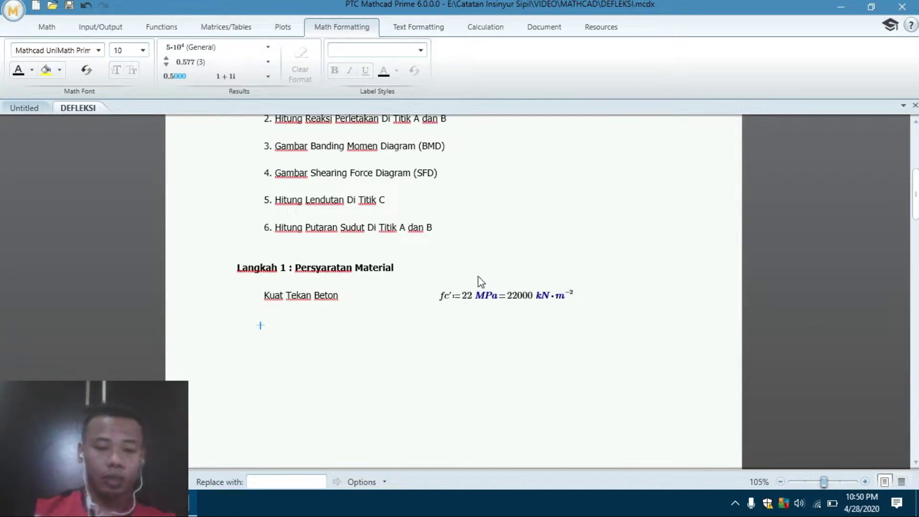
key(ctrl+t)
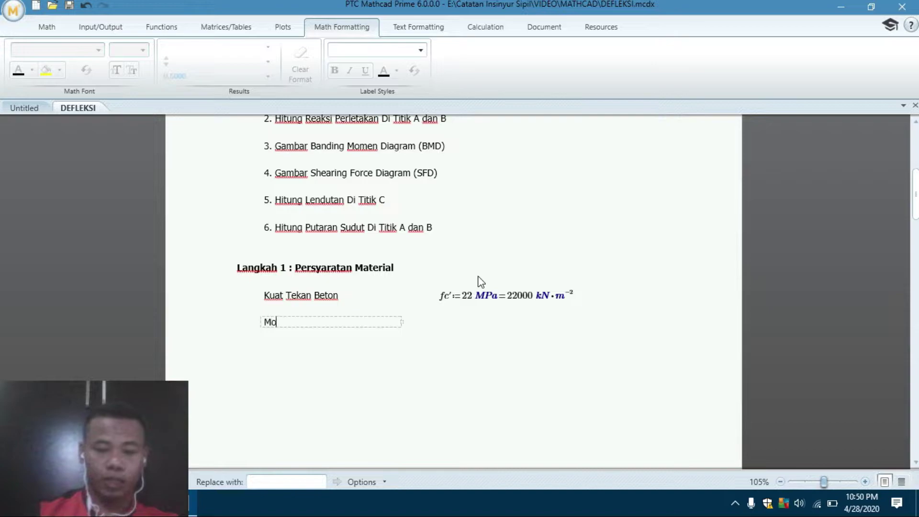
text(Modulus )
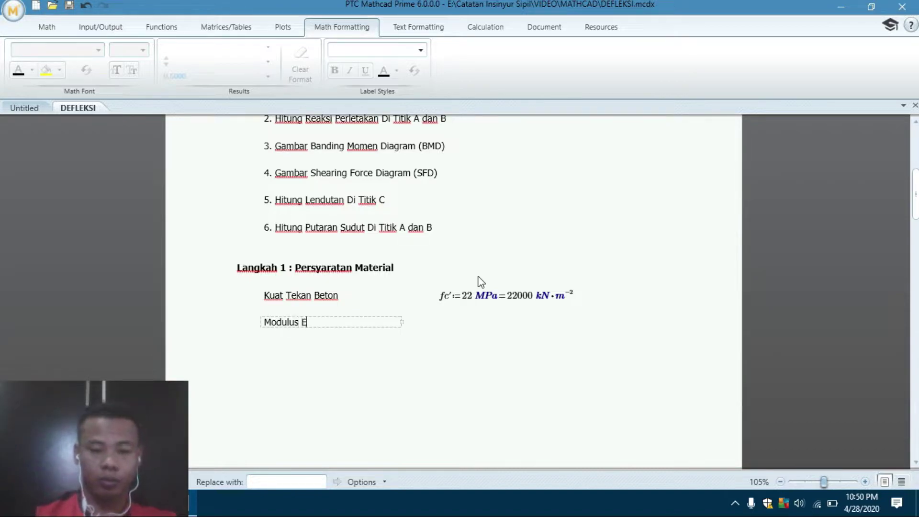
text(Elastisitas Beton)
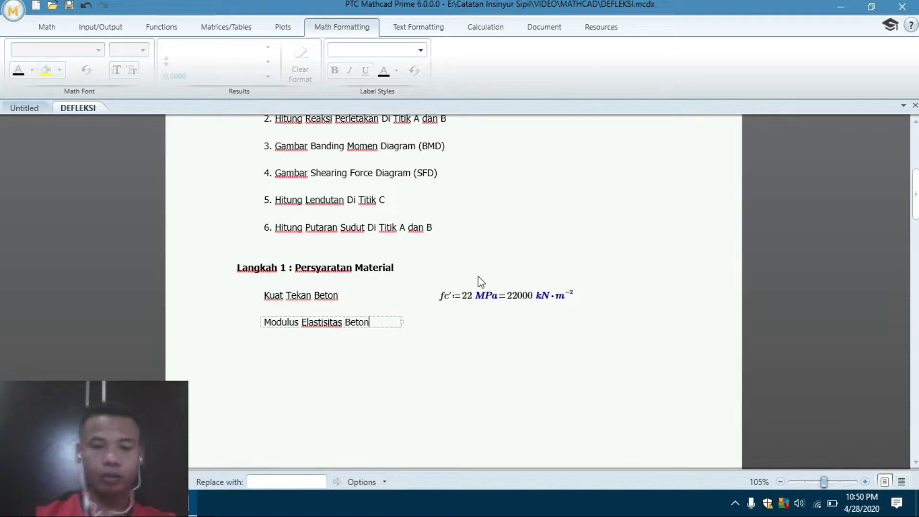
Beside the modulus label, define E with subscript C as 4700 times the square root of fc'·MPa and evaluate it.
click(436, 326)
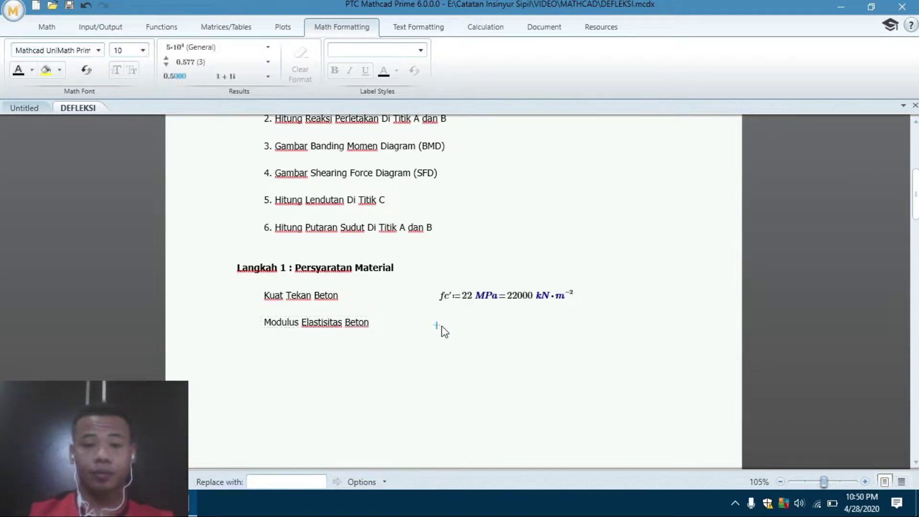
text(E)
text(.c)
text(:=)
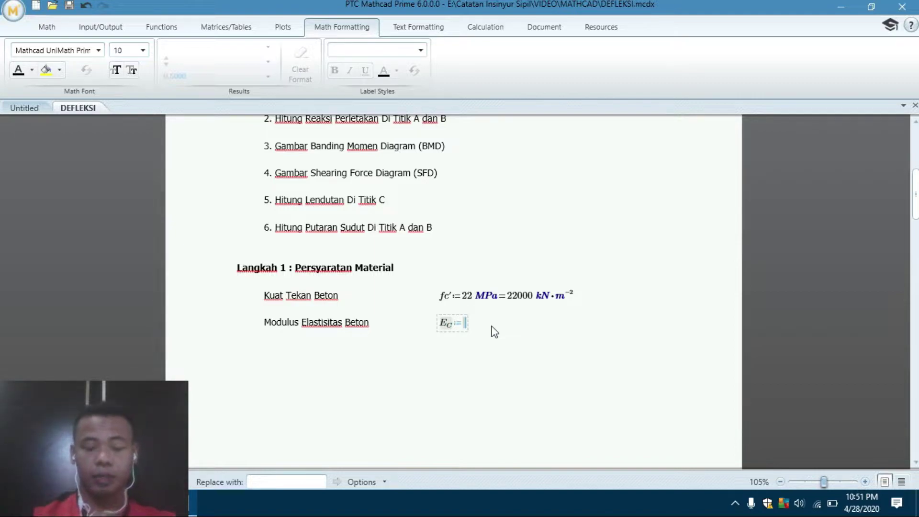
text(4700)
text(*)
text(\)
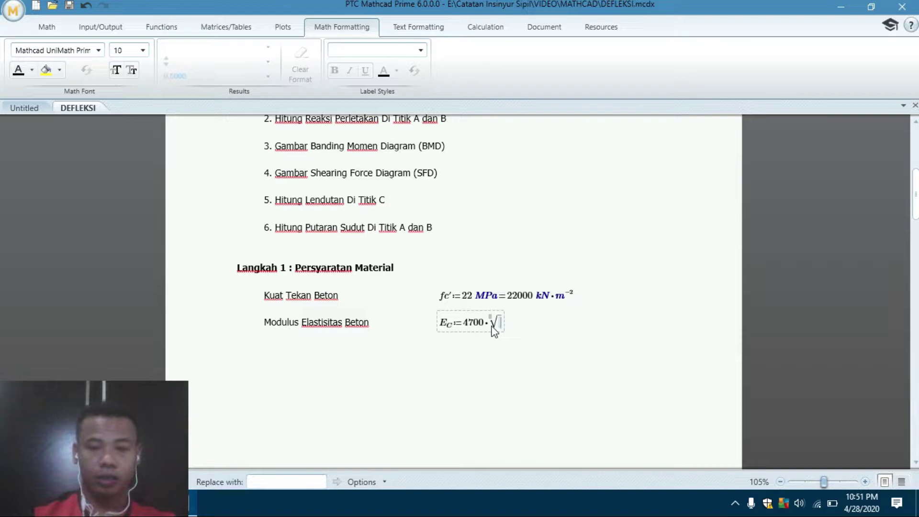
text(fc')
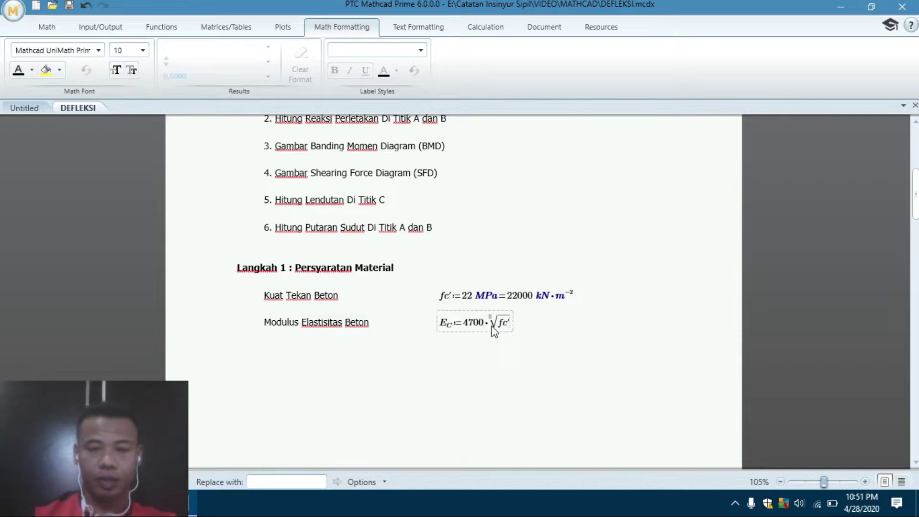
text(*MPa=)
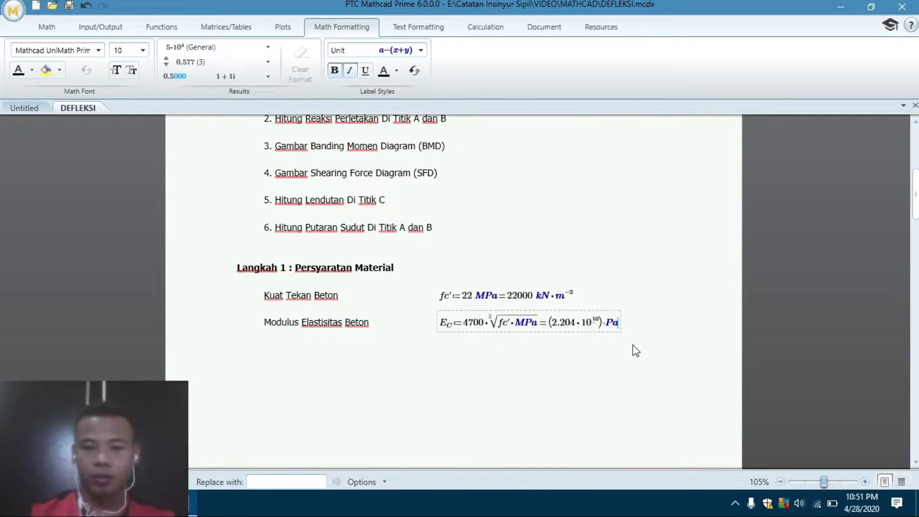
Show the concrete elastic modulus result in MPa with the Decimal number format.
click(607, 325)
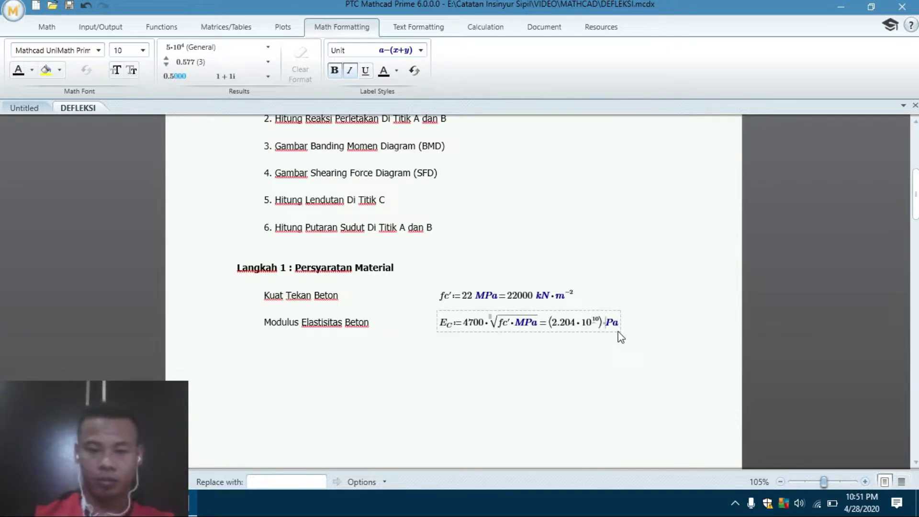
text(M)
click(574, 323)
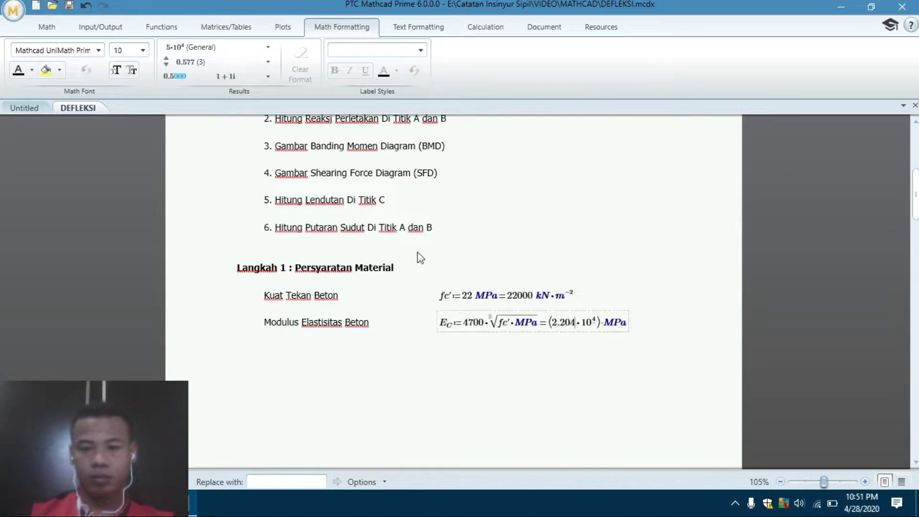
click(218, 51)
click(211, 75)
click(518, 366)
click(261, 353)
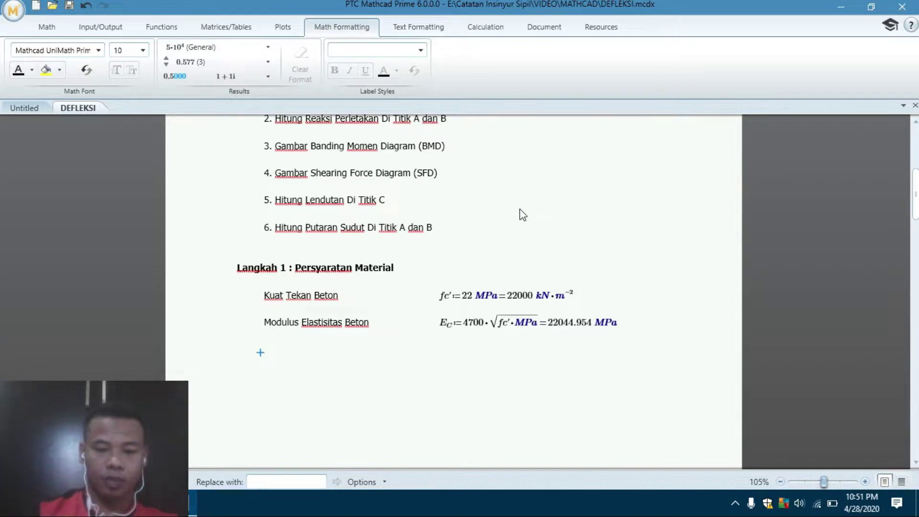
Add the text label "Panjang Bentang" below "Modulus Elastisitas Beton" and define L as 10 m beside it.
key(ctrl+t)
text(Panjang Bentang)
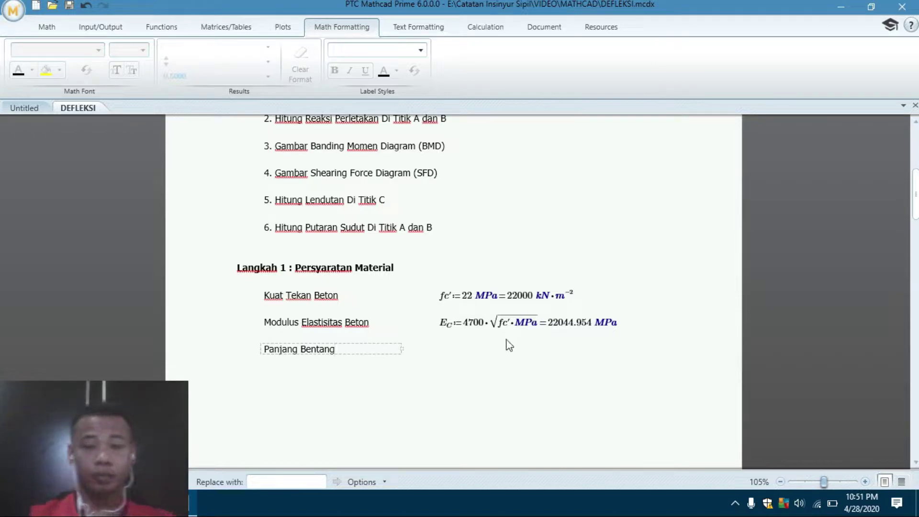
click(436, 352)
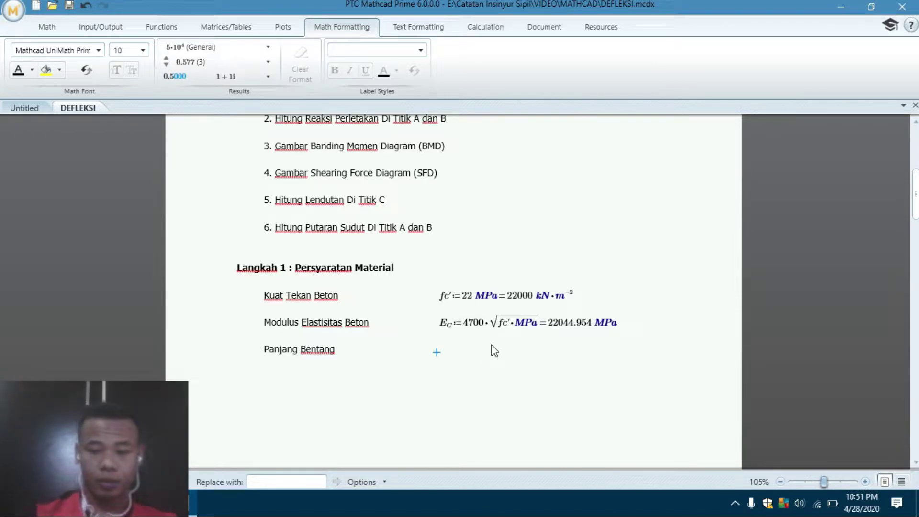
text(L:=10*m)
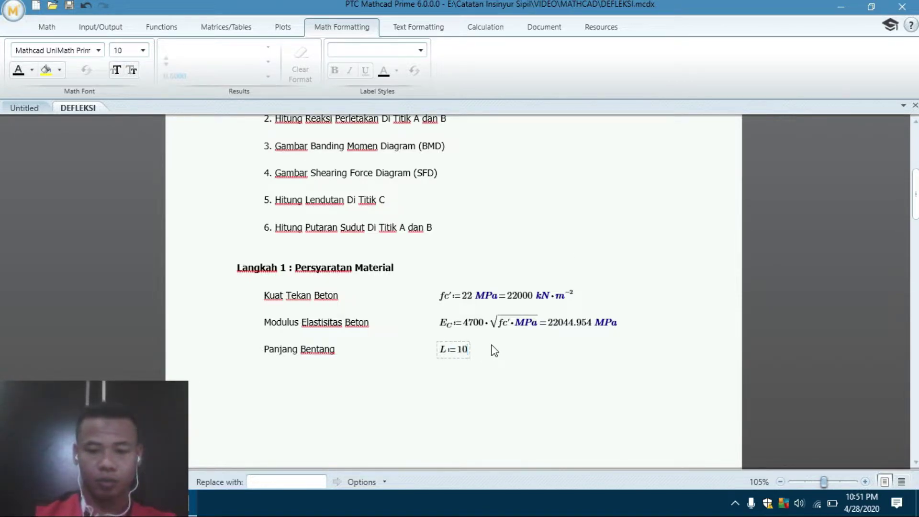
Add the text label "Lebar Balok" below "Panjang Bentang" and define b as 25 cm beside it.
click(263, 379)
click(268, 381)
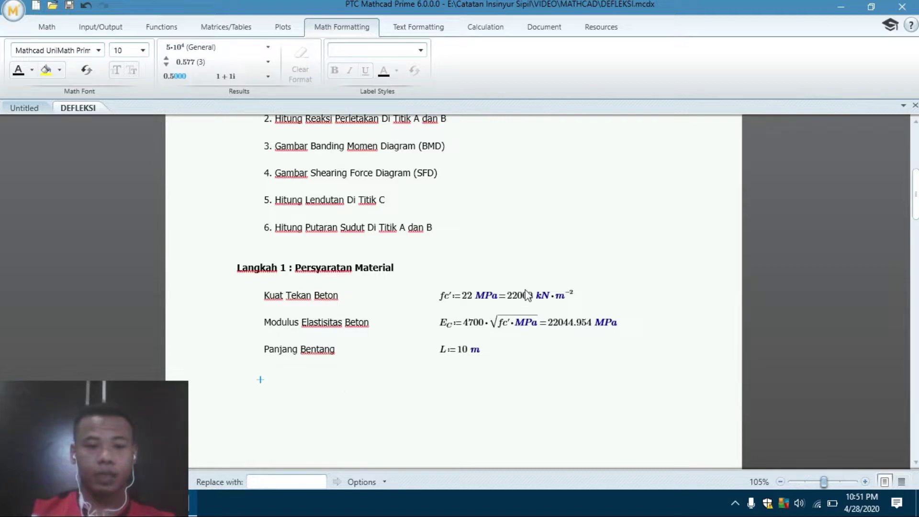
key(ctrl+t)
text(Lebar Balok)
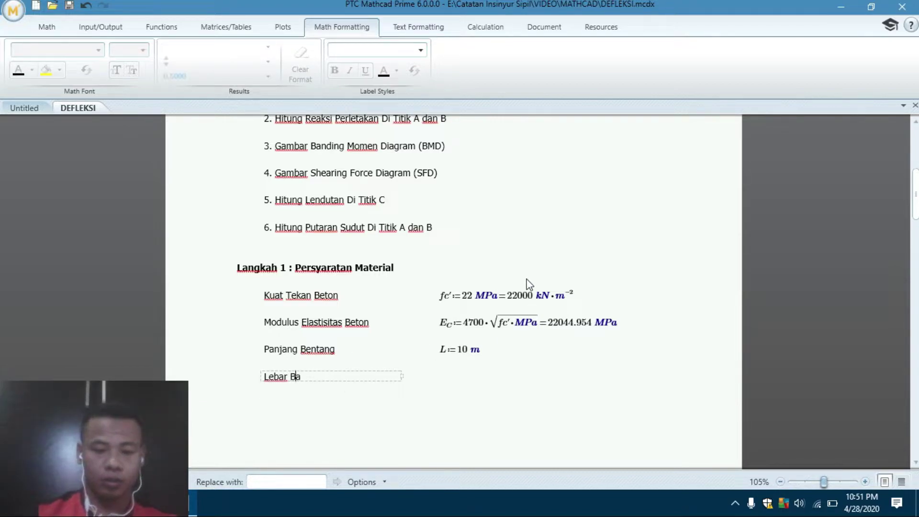
click(440, 377)
text(b:=)
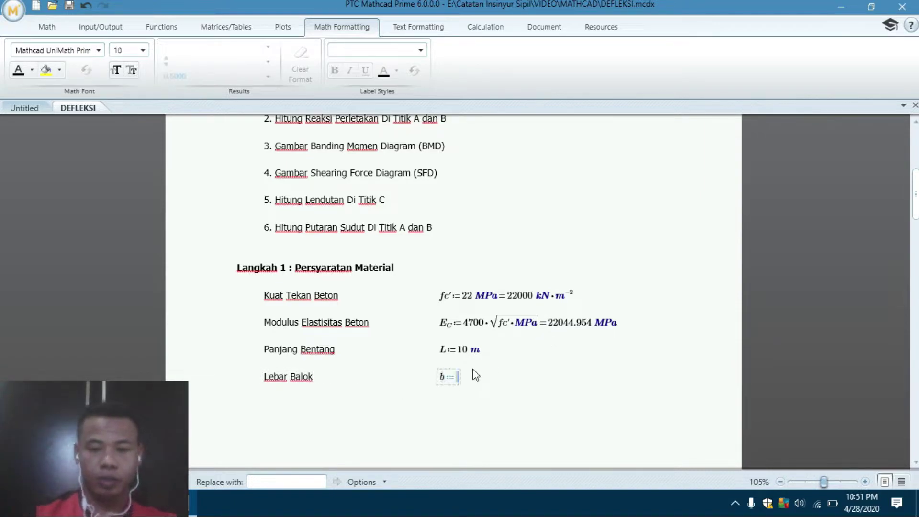
text(25 )
text(cm)
click(490, 379)
Add the text label "Tinggi Balok" below "Lebar Balok" and define h as 40 cm beside it.
scroll(316, 397, down, 3)
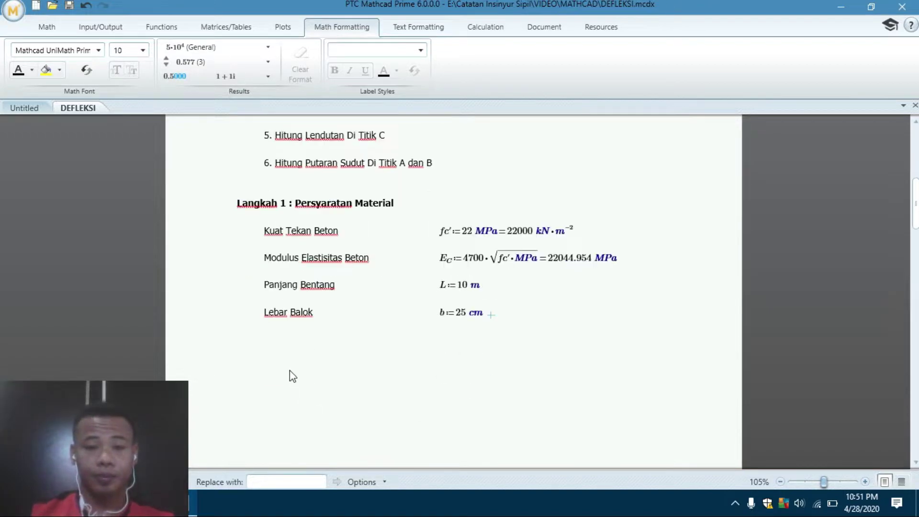
click(263, 342)
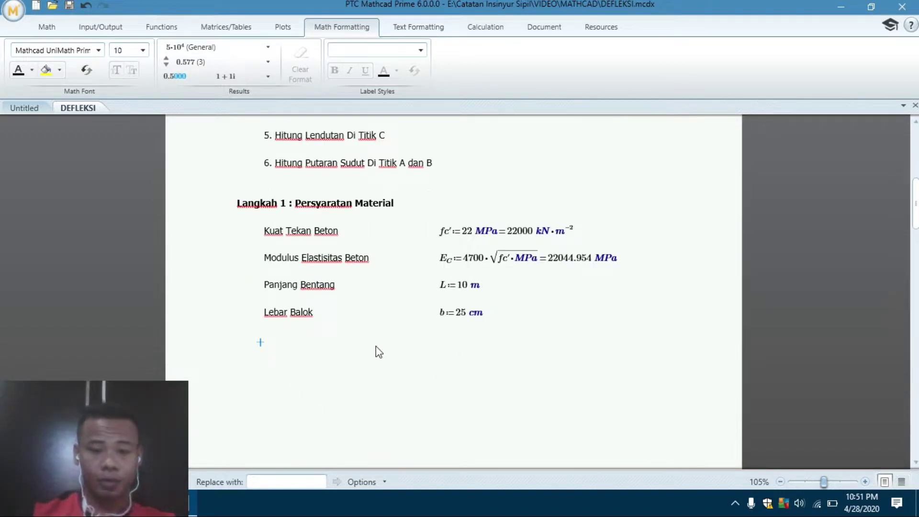
key(ctrl+t)
text(Tinggi Balok)
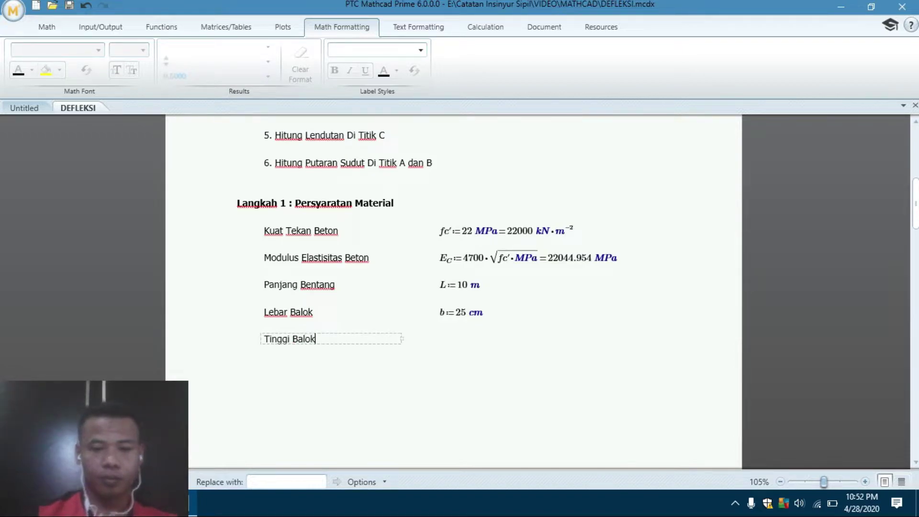
click(438, 340)
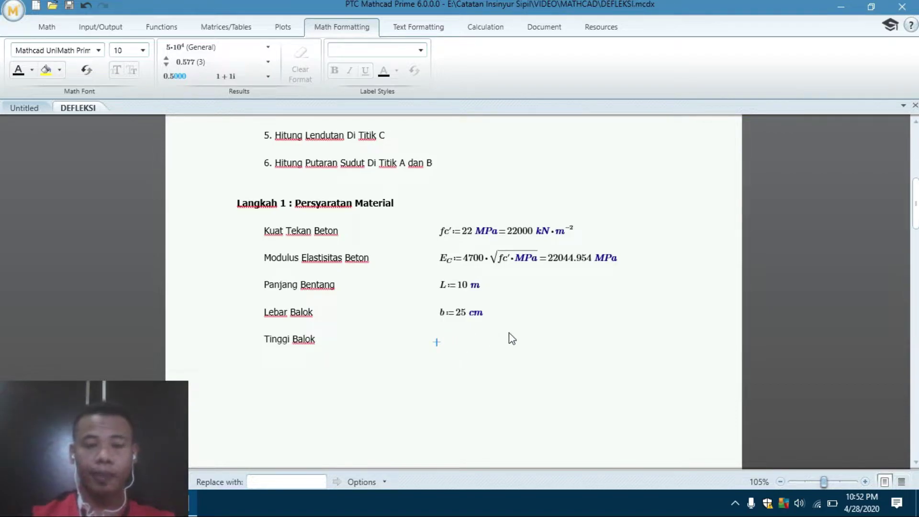
text(h:=)
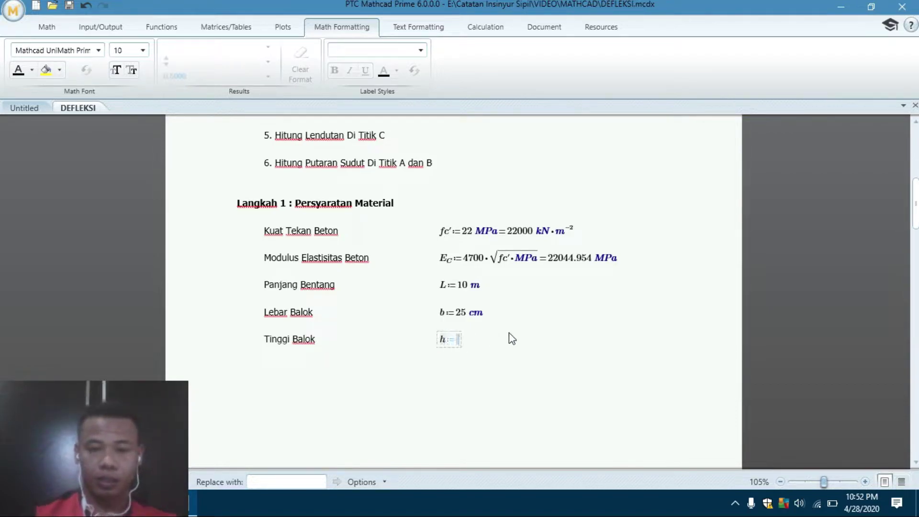
text(40·cm)
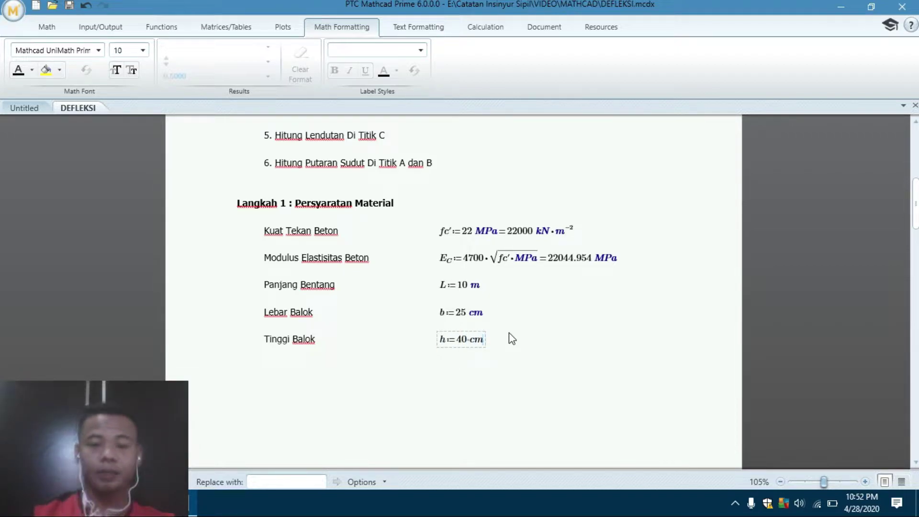
Add the text label "Berat Jenis Beton" directly below "Tinggi Balok".
click(265, 368)
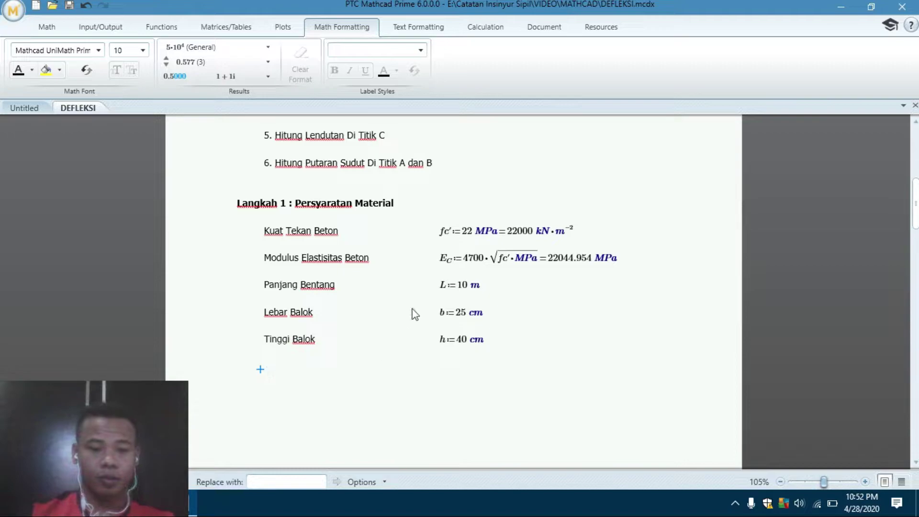
key(ctrl+t)
text(Berat Je)
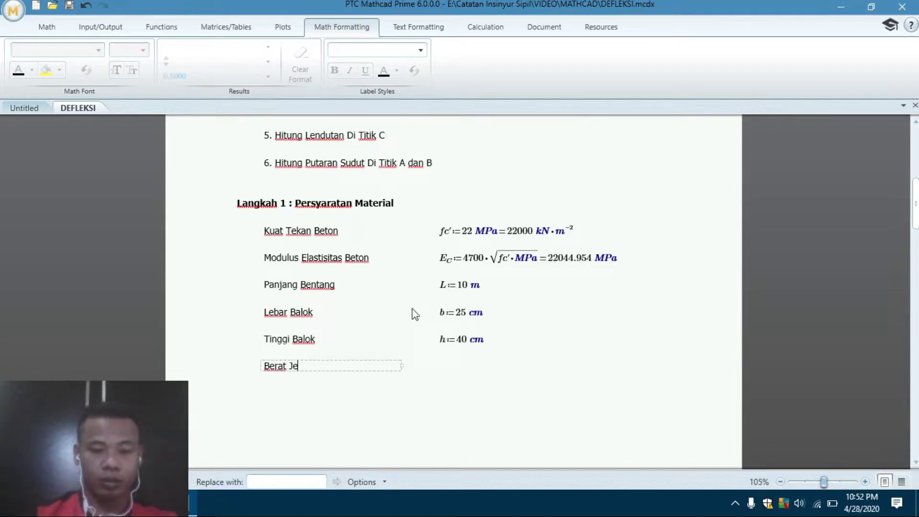
text(nis Beton)
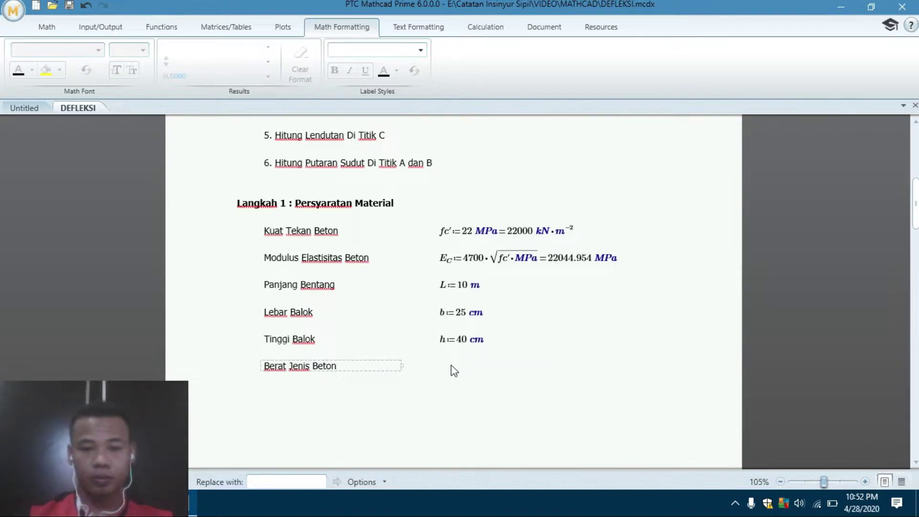
Beside "Berat Jenis Beton", define gamma with subscript b as 24 kN·m^-3.
click(437, 369)
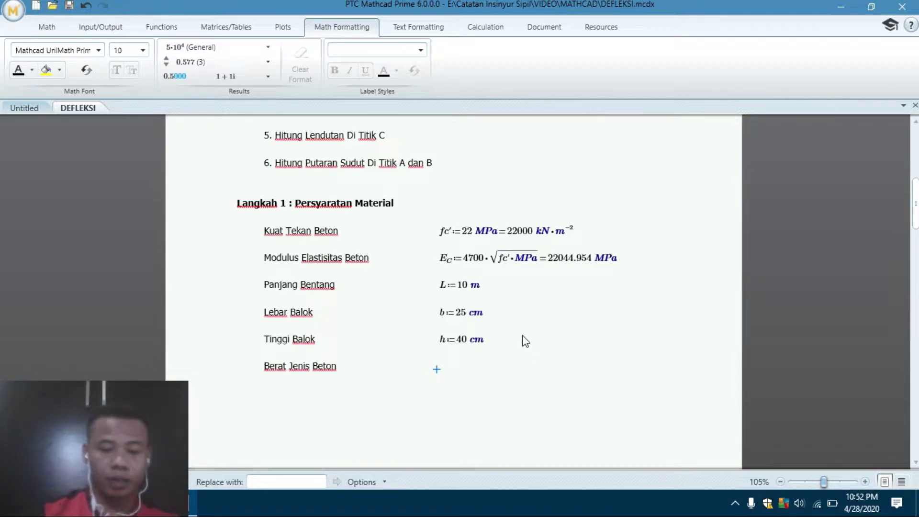
text(g)
key(ctrl+g)
text(.b)
text(:=)
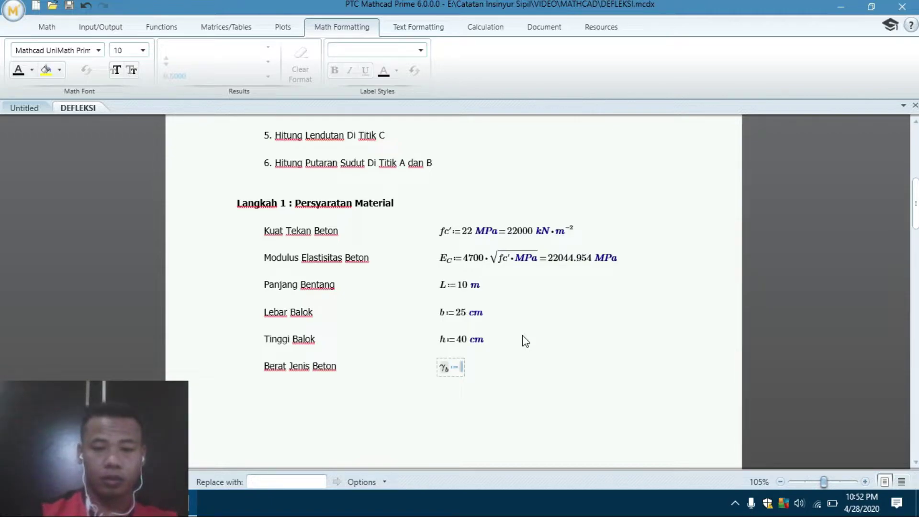
text(24)
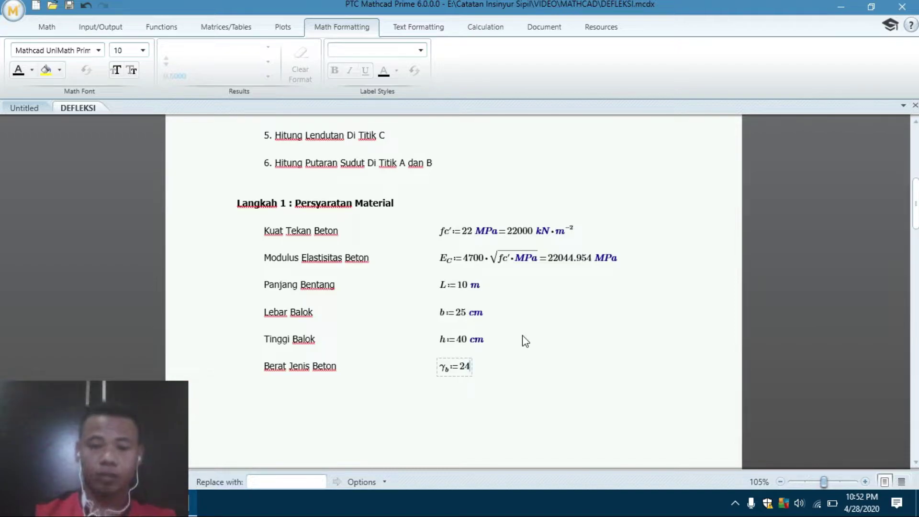
text(*kN)
text(*m)
text(_)
key(BackSpace)
text(^-3)
click(530, 341)
Start a text label reading "Beban" below the heading "Langkah 2 : Pembebanan".
scroll(498, 348, down, 2)
click(463, 295)
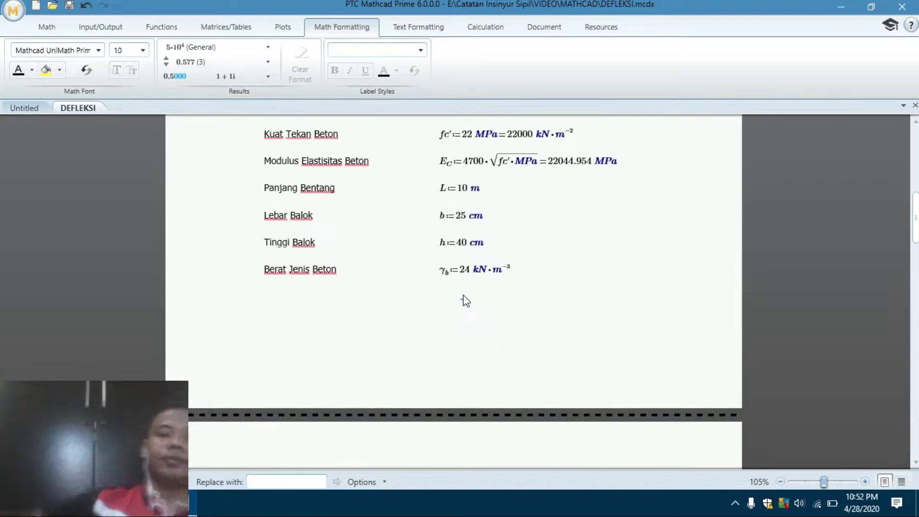
scroll(284, 308, down, 3)
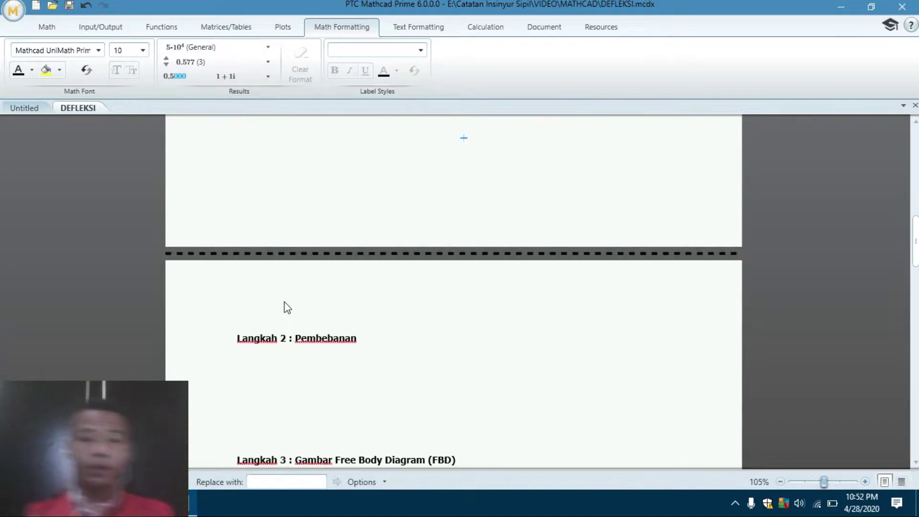
scroll(286, 307, down, 1)
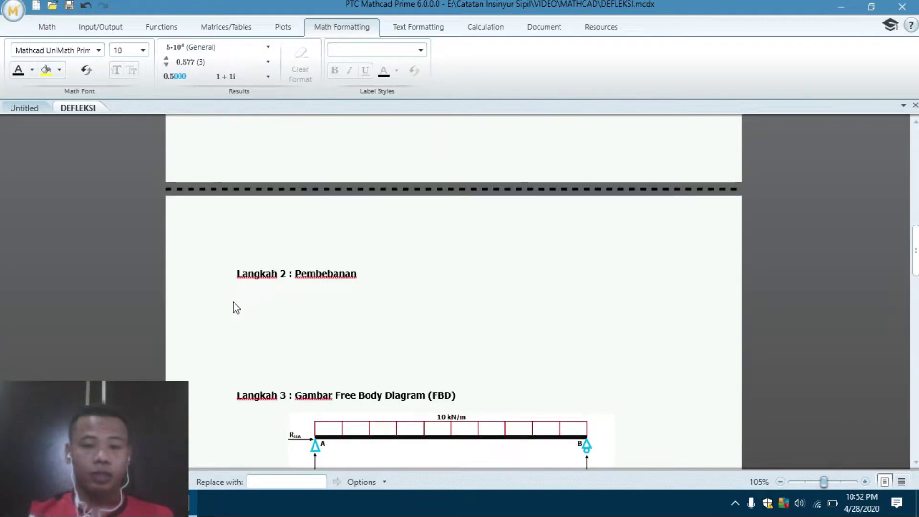
click(261, 304)
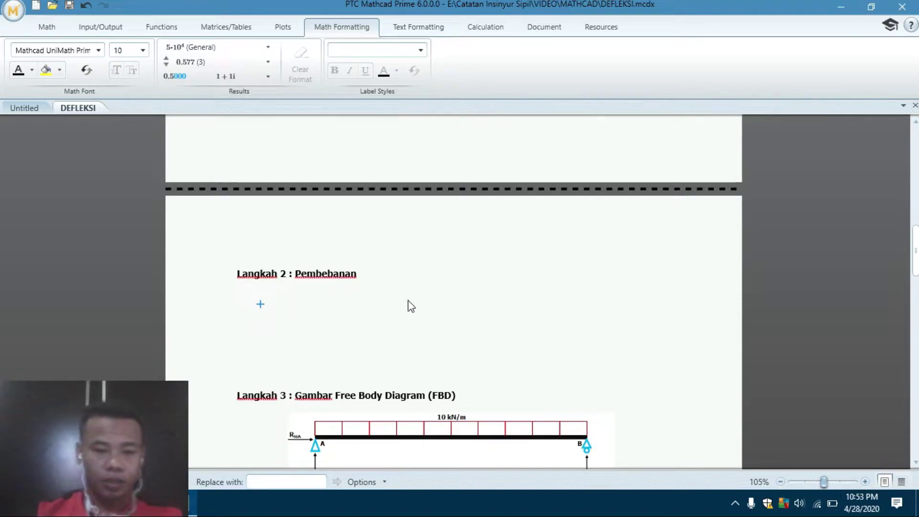
key(ctrl+t)
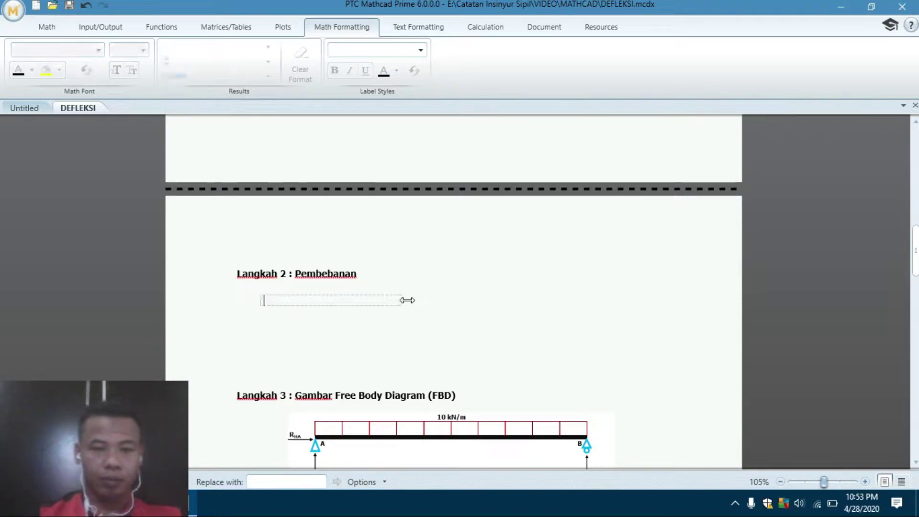
text(Beban)
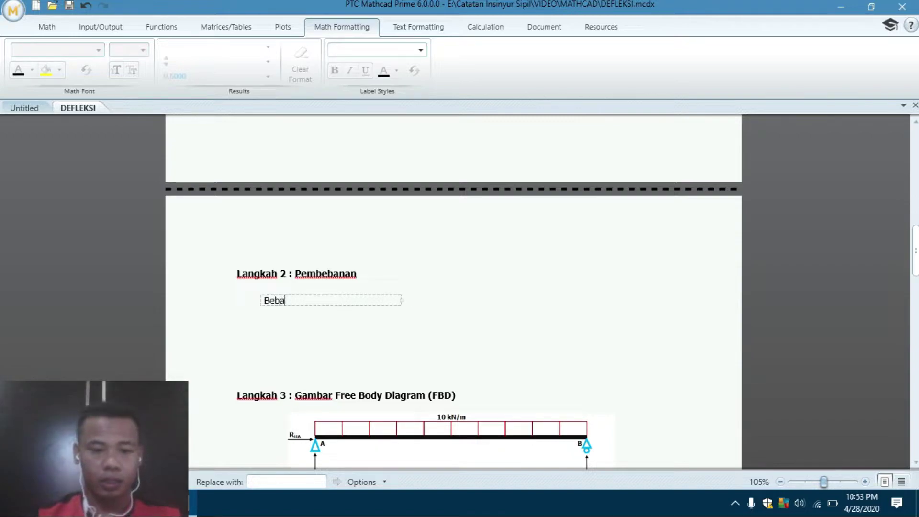
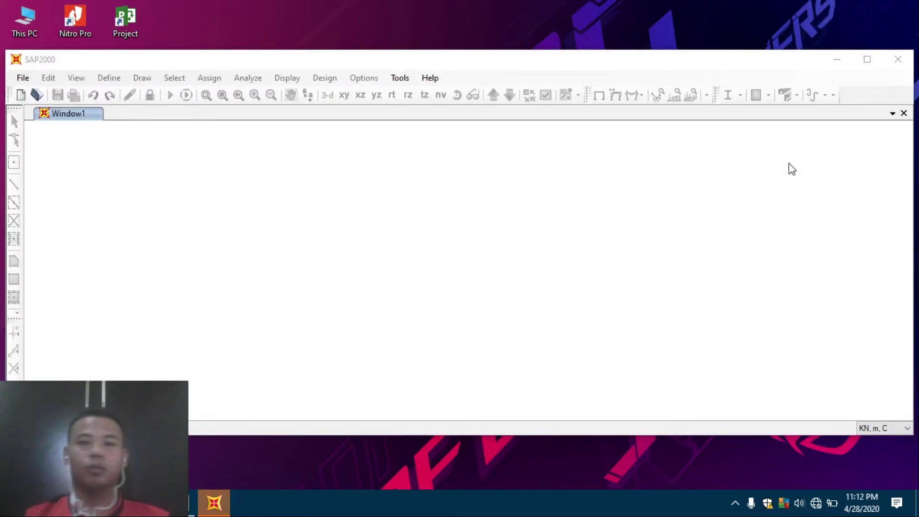
In SAP2000, create a new model from the Beam template with 1 span and a span length of 10 m.
click(867, 59)
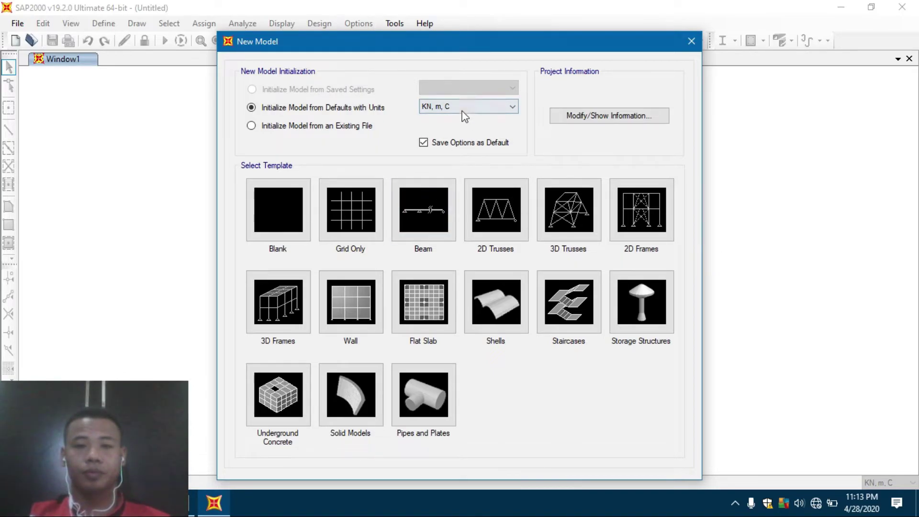
click(421, 209)
click(493, 213)
drag(493, 214, 463, 222)
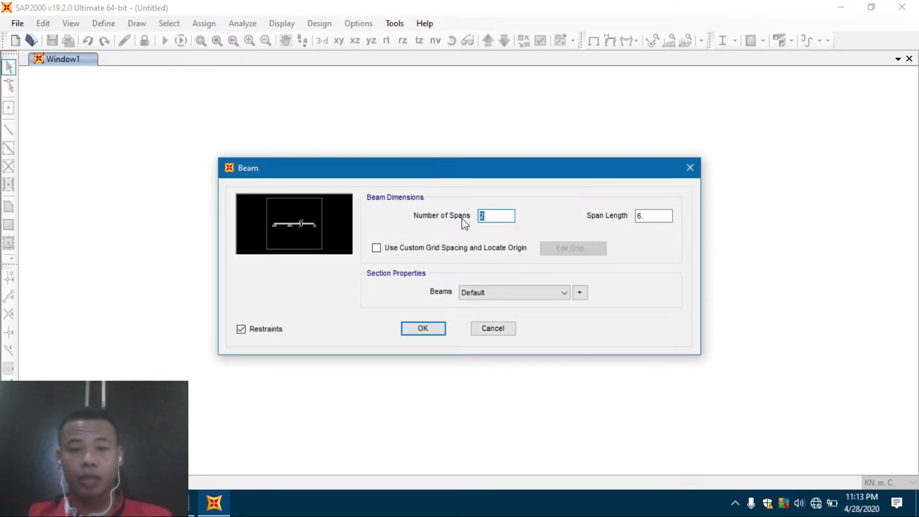
text(1)
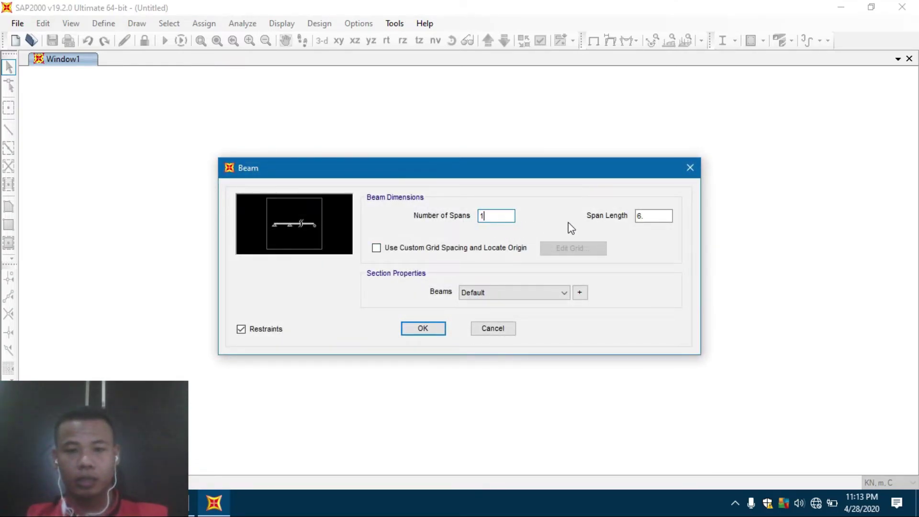
double_click(639, 216)
text(10)
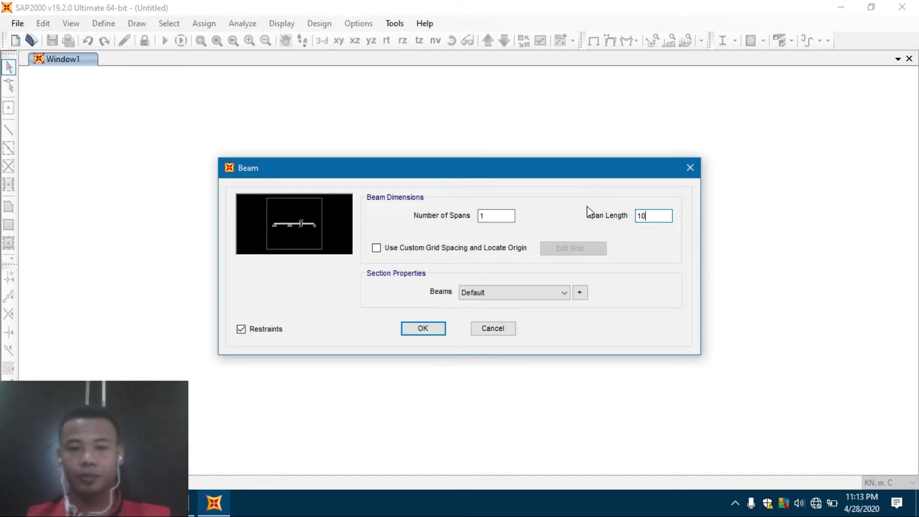
click(423, 330)
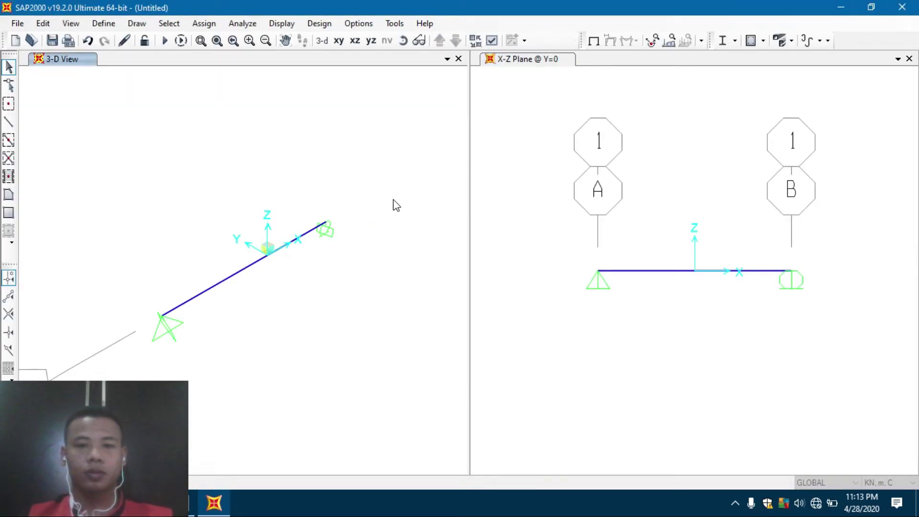
Close the 3-D view and show the beam in the X-Z plane only.
click(458, 59)
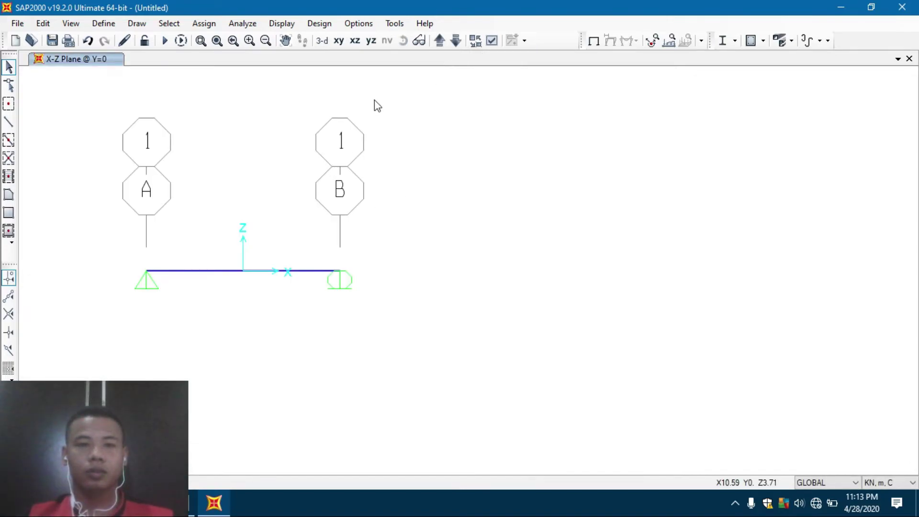
click(354, 41)
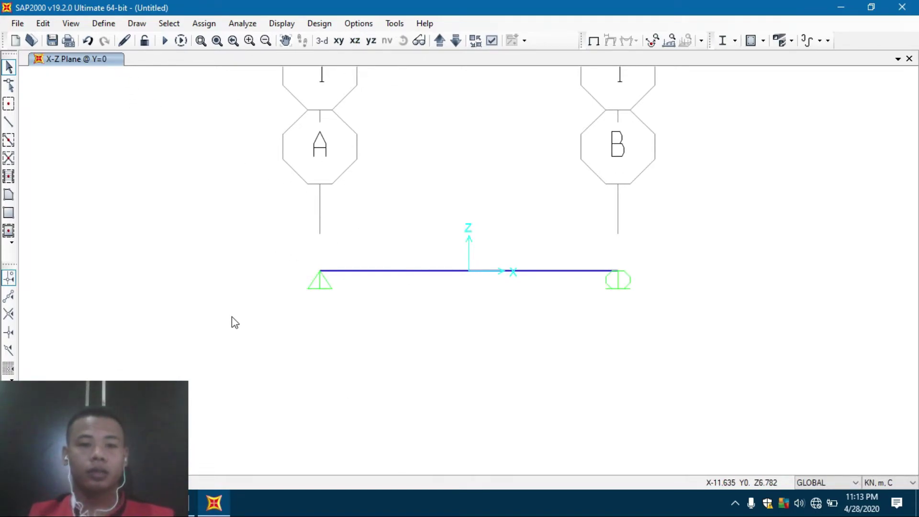
Switch to the Mathcad worksheet and review the material and beam data under "Langkah 1 : Persyaratan Material".
click(184, 509)
scroll(309, 311, up, 3)
scroll(309, 311, down, 4)
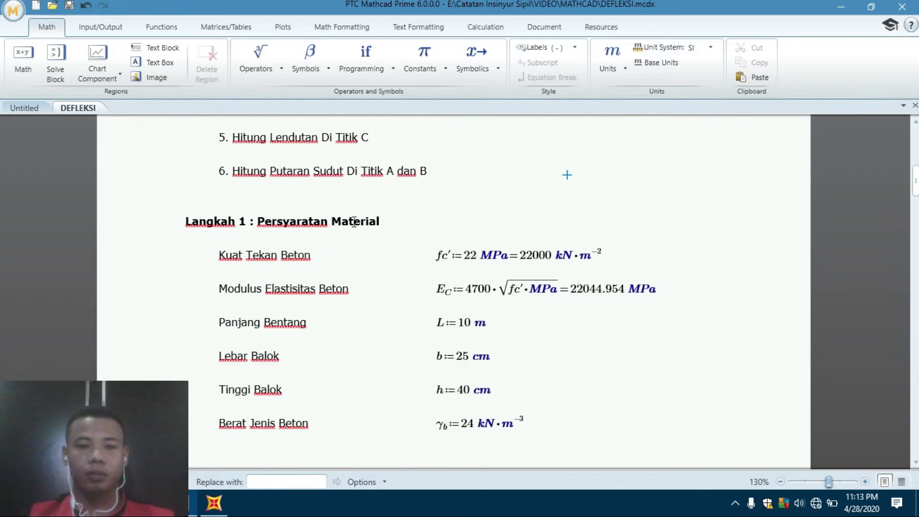
Switch back to SAP2000 and add a new material with type Concrete and standard User.
click(214, 502)
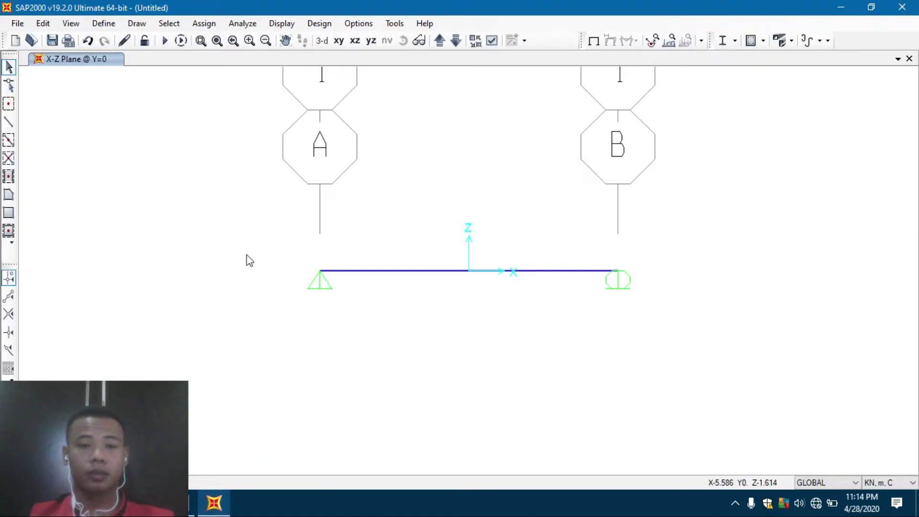
click(103, 24)
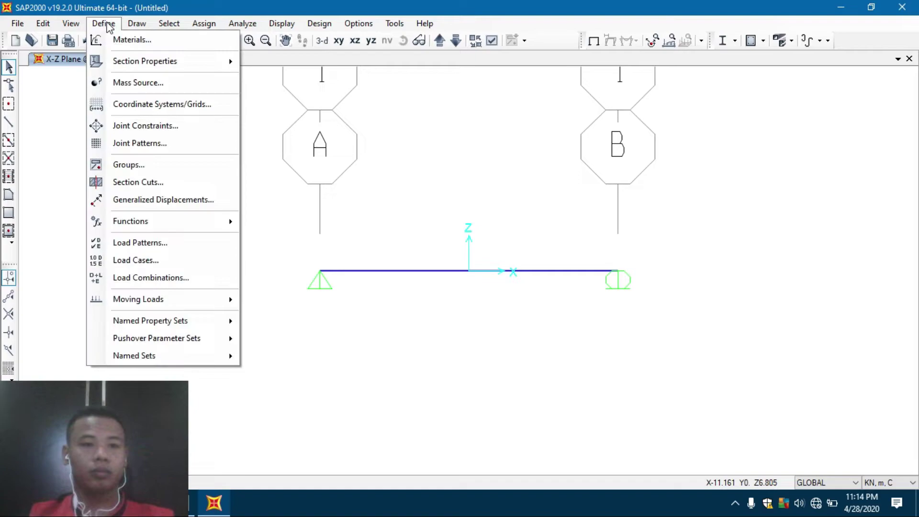
click(126, 42)
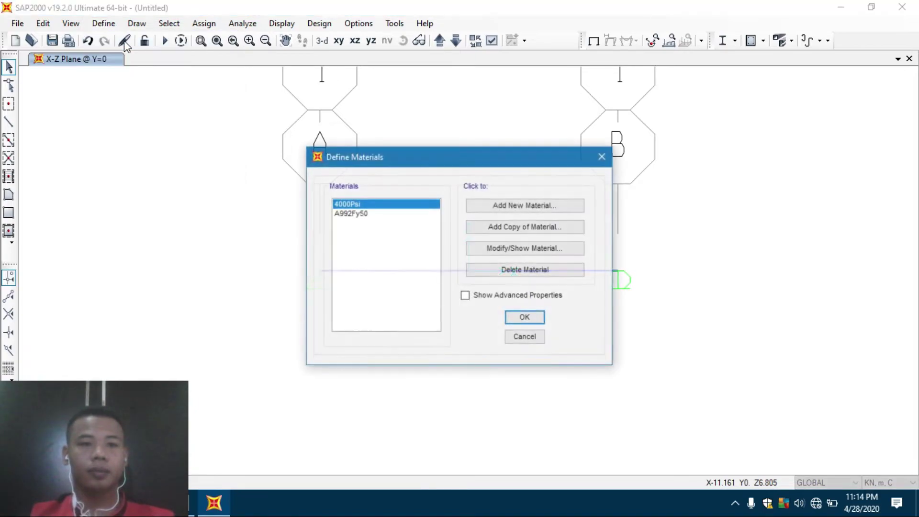
click(515, 210)
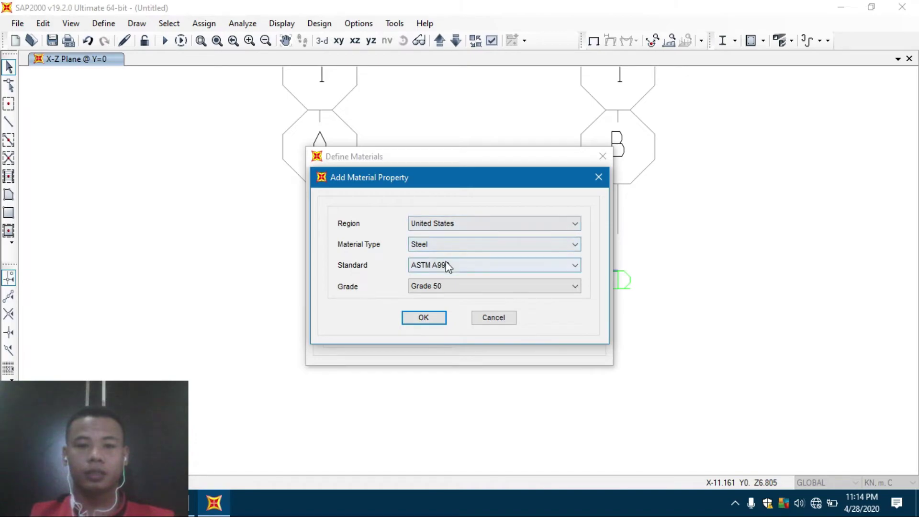
click(444, 245)
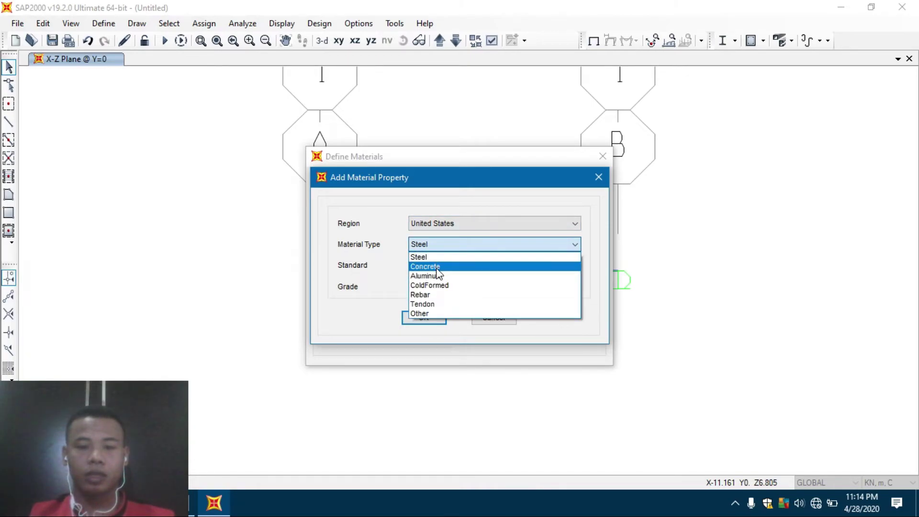
click(438, 266)
click(437, 266)
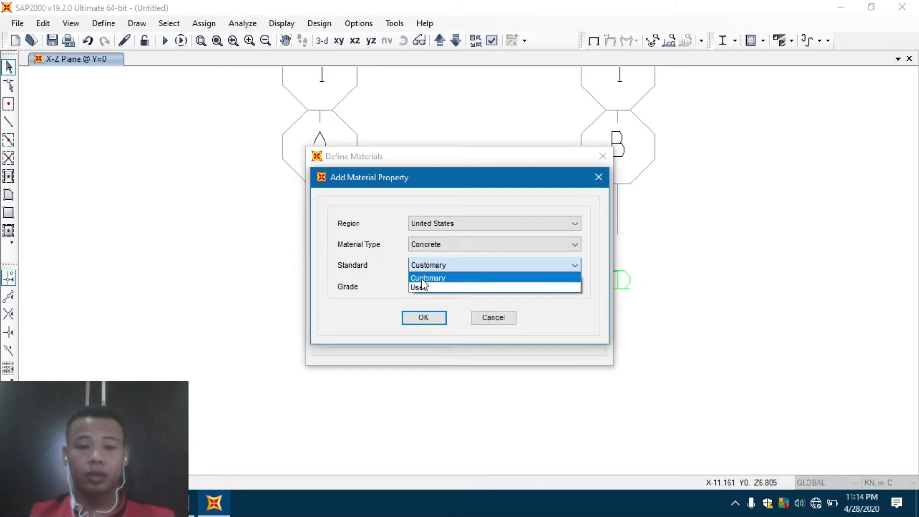
click(417, 288)
click(425, 317)
Name the new concrete material "Beton fc = 22 MPa".
double_click(500, 90)
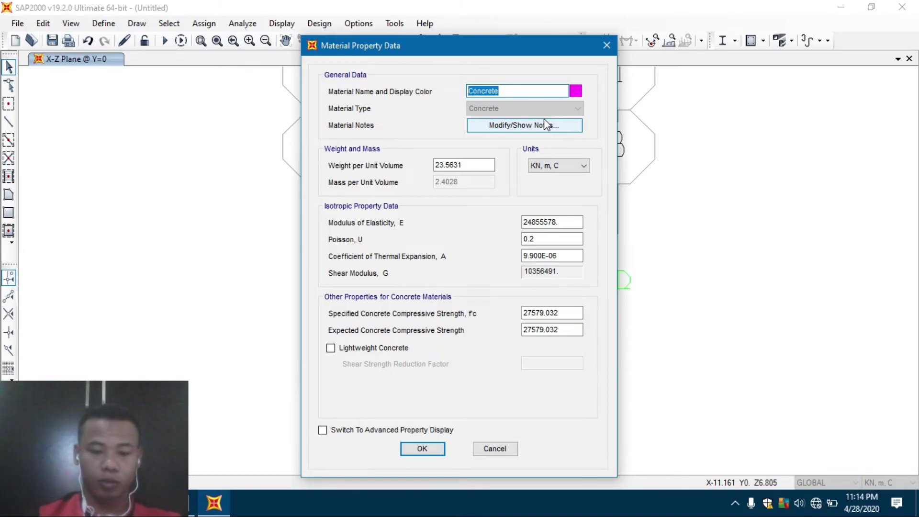
text(Beton fc = 22 M)
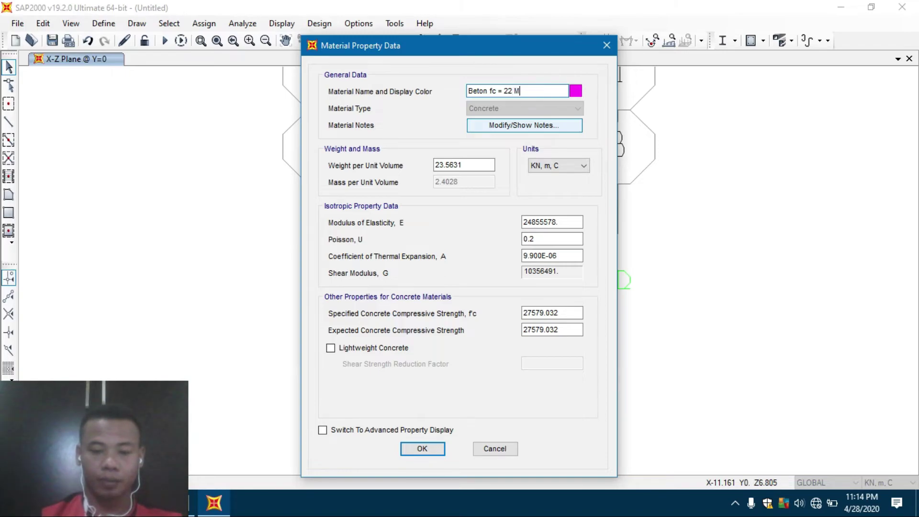
text(a)
Set the material's weight per unit volume to 24 kN/m³.
click(478, 165)
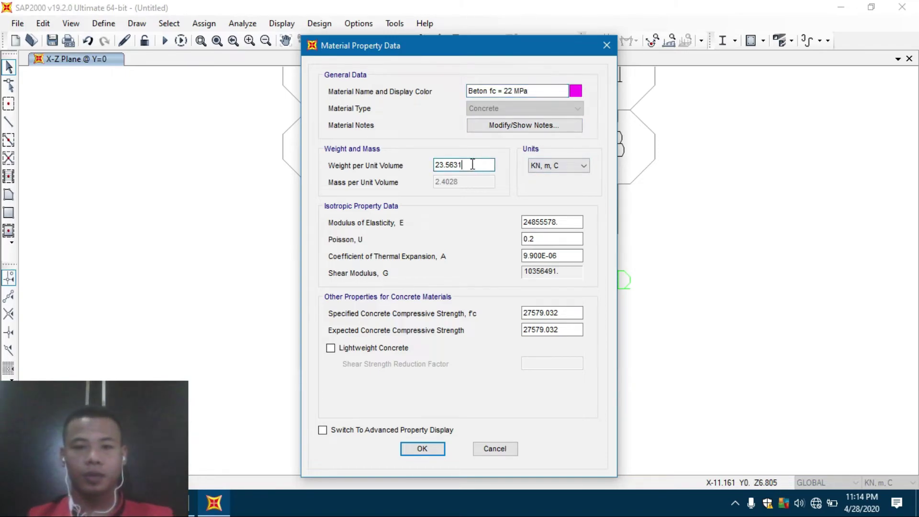
drag(463, 165, 421, 165)
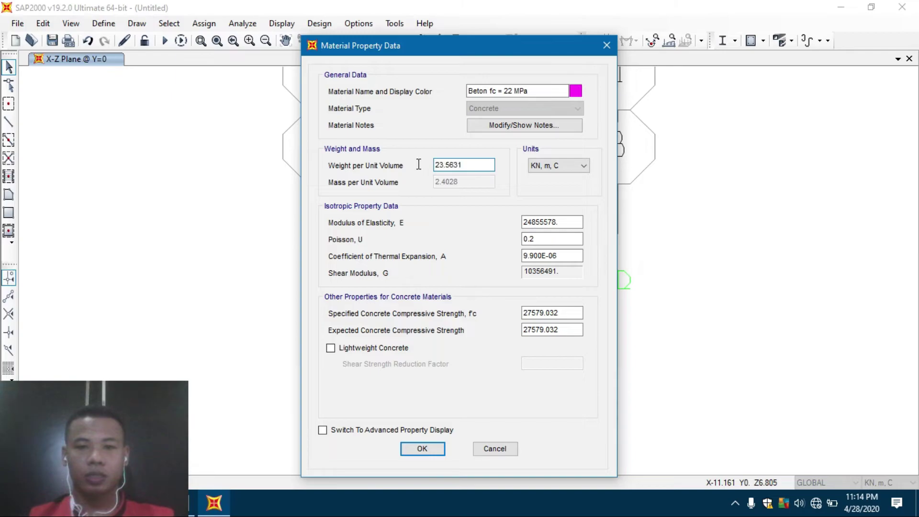
text(10)
key(BackSpace)
key(BackSpace)
text(24)
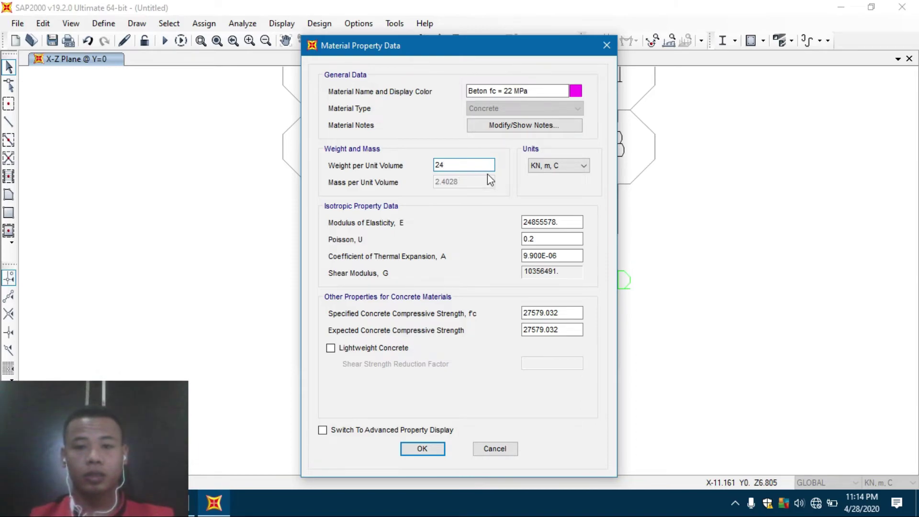
Set the modulus of elasticity by evaluating 4700*sqr(22) and specifying the result in MPa.
click(559, 222)
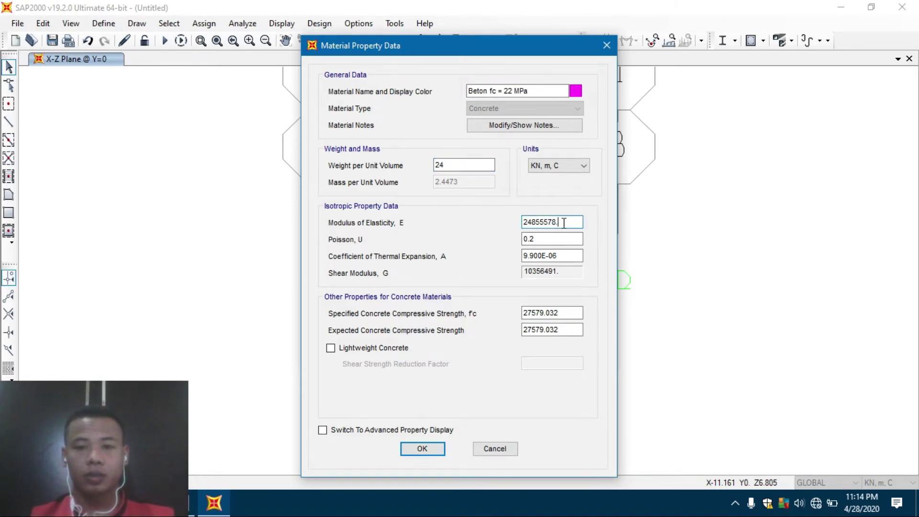
drag(563, 223, 509, 226)
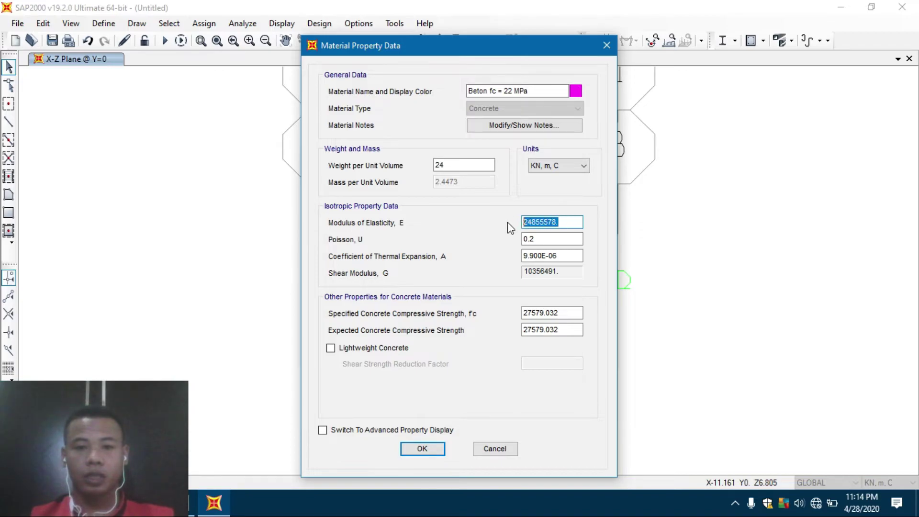
key(BackSpace)
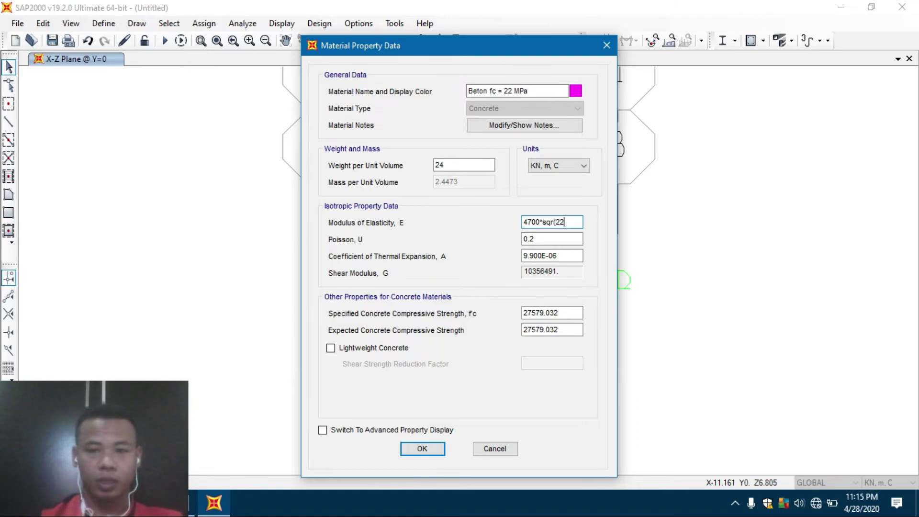
key(Tab)
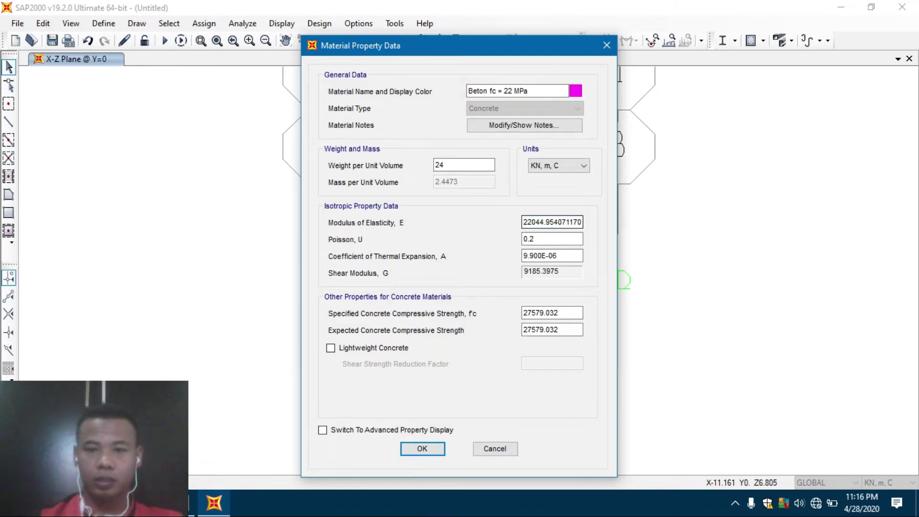
click(568, 223)
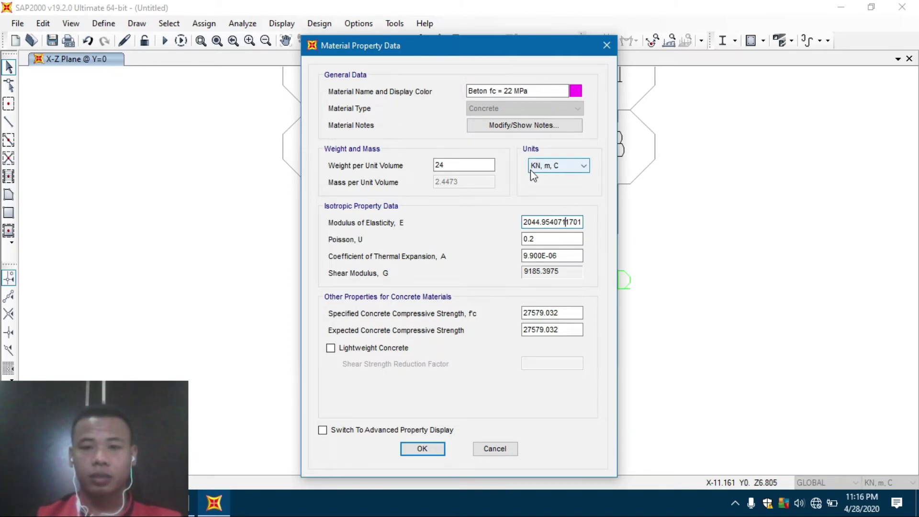
click(552, 223)
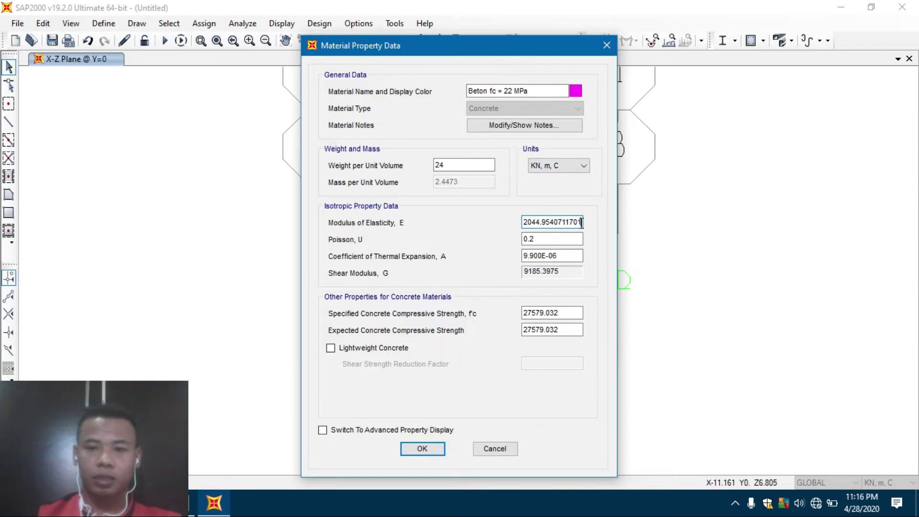
text(m)
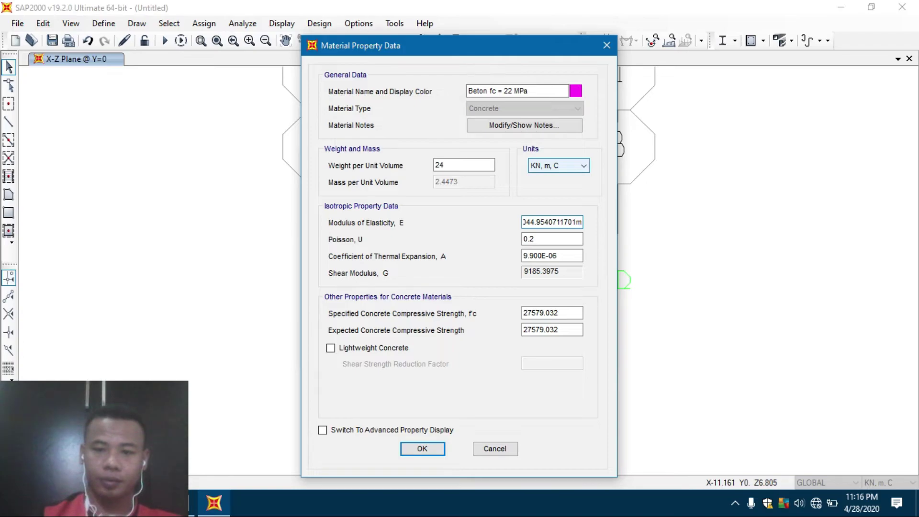
text(pa)
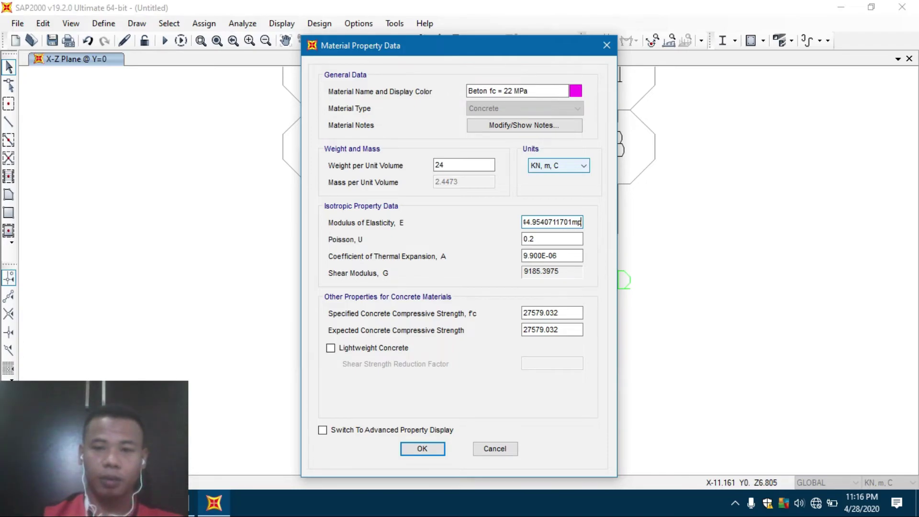
key(Return)
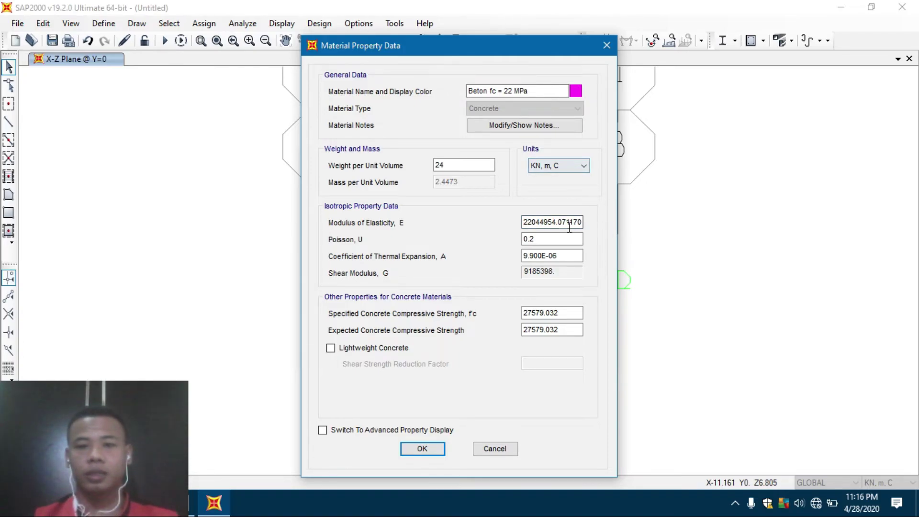
Switch to the Mathcad worksheet and change the unit of the concrete modulus E_C result to kN·m^-2.
click(191, 502)
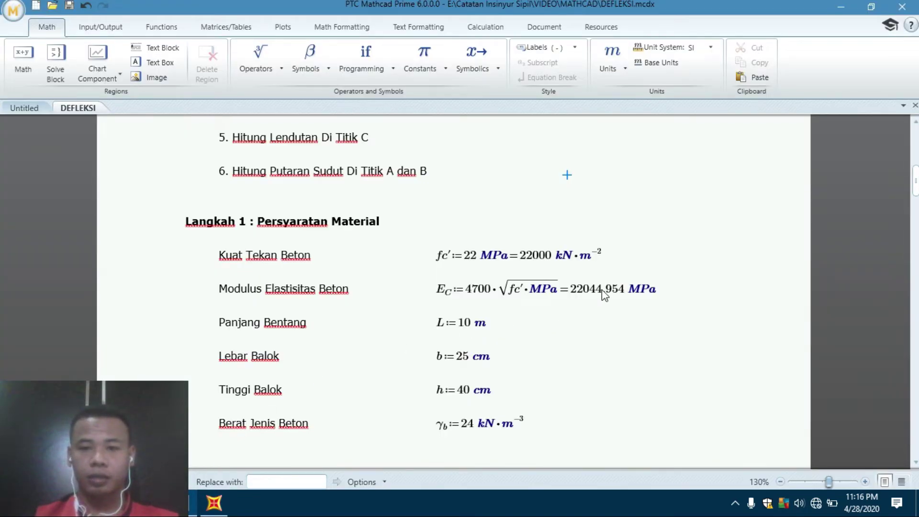
click(651, 295)
key(BackSpace)
key(BackSpace)
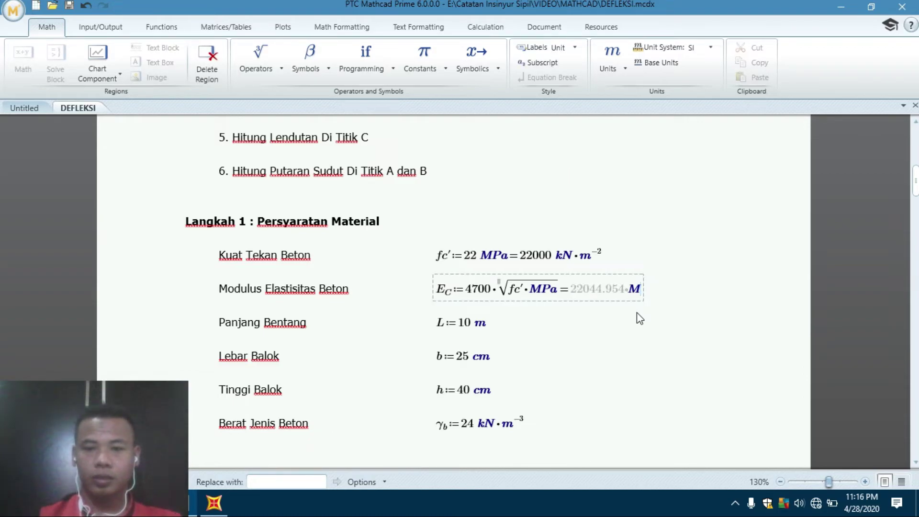
text(kN)
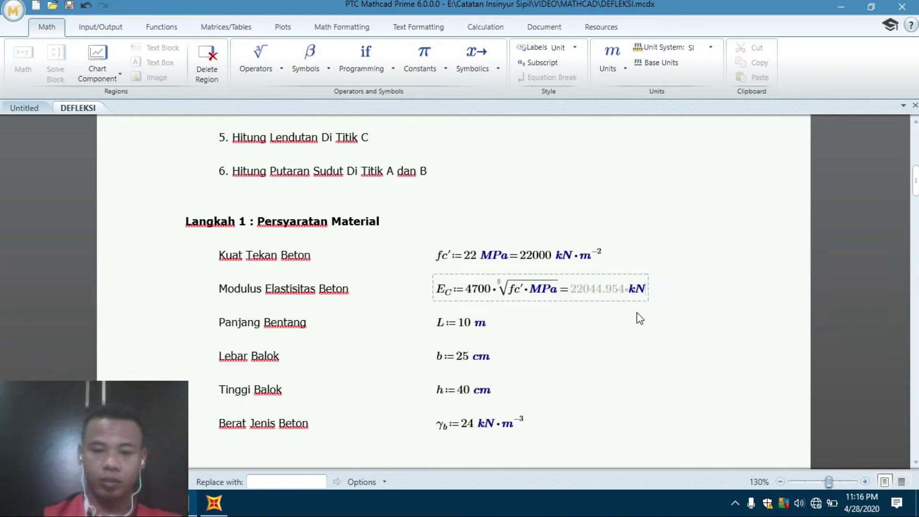
text(*m^2)
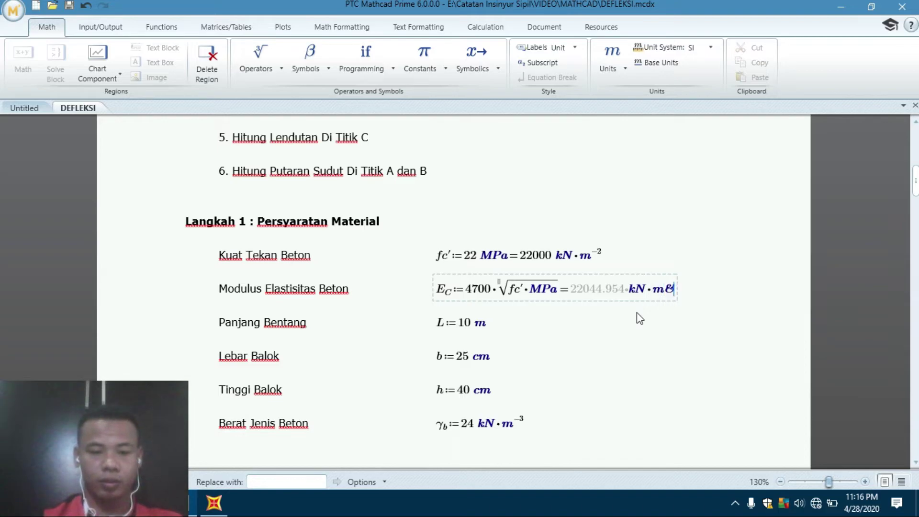
click(635, 311)
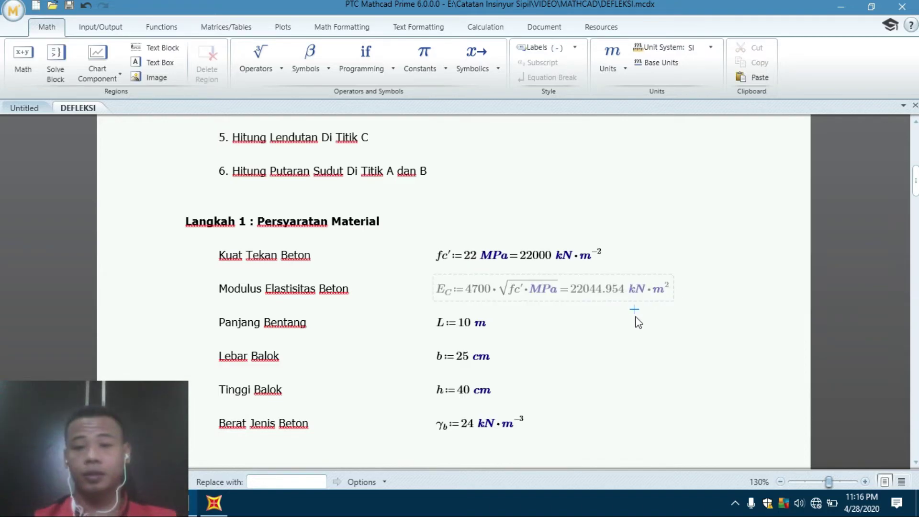
click(714, 284)
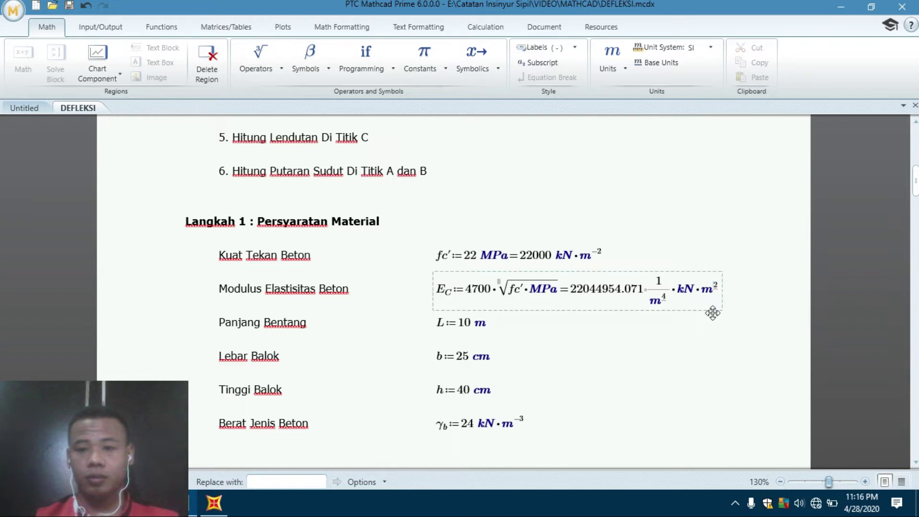
text(-)
click(669, 328)
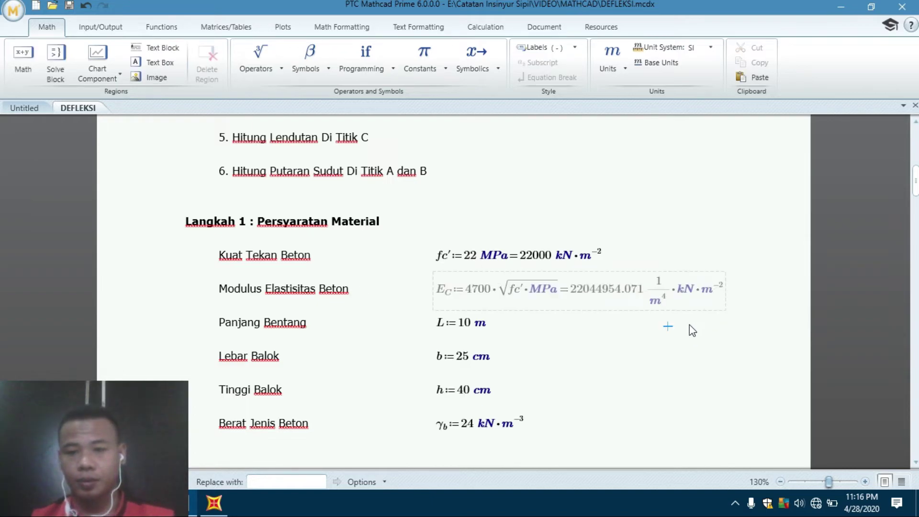
Remove the extra 1/m^4 unit factor from the E_C result, keeping only kN·m^-2.
click(701, 293)
key(BackSpace)
key(BackSpace)
key(BackSpace)
key(BackSpace)
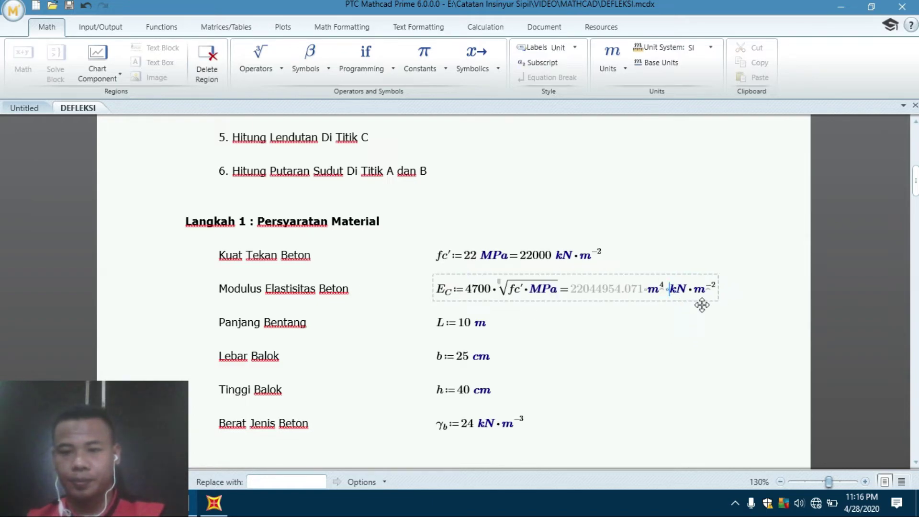
click(617, 326)
click(611, 293)
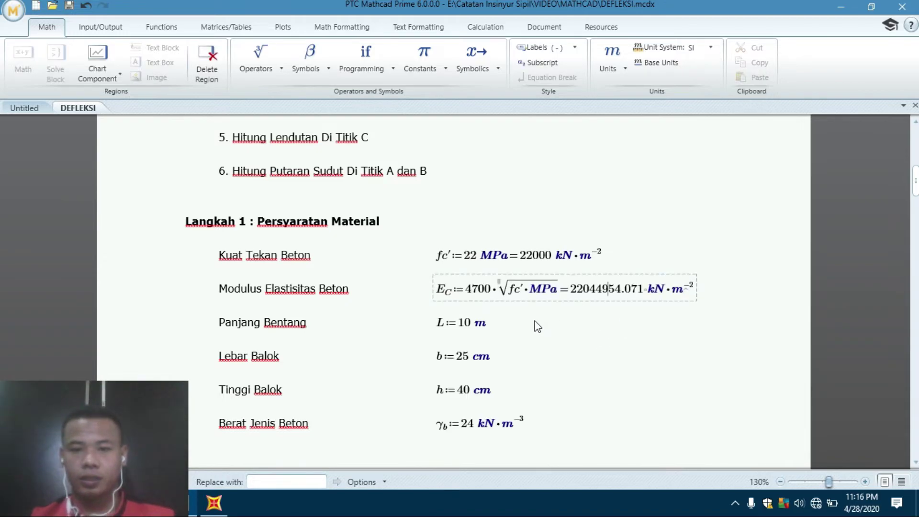
Switch to SAP2000 and review the concrete material's Poisson's ratio and coefficient of thermal expansion.
click(214, 503)
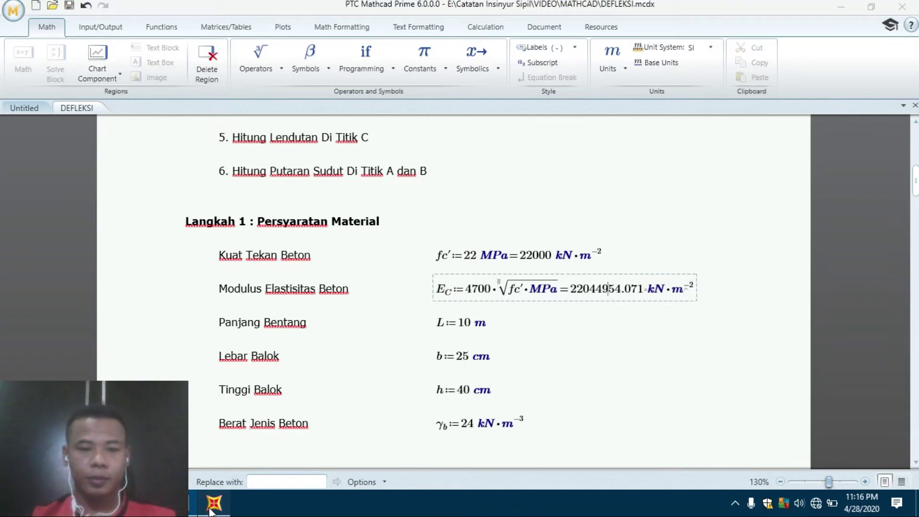
click(563, 256)
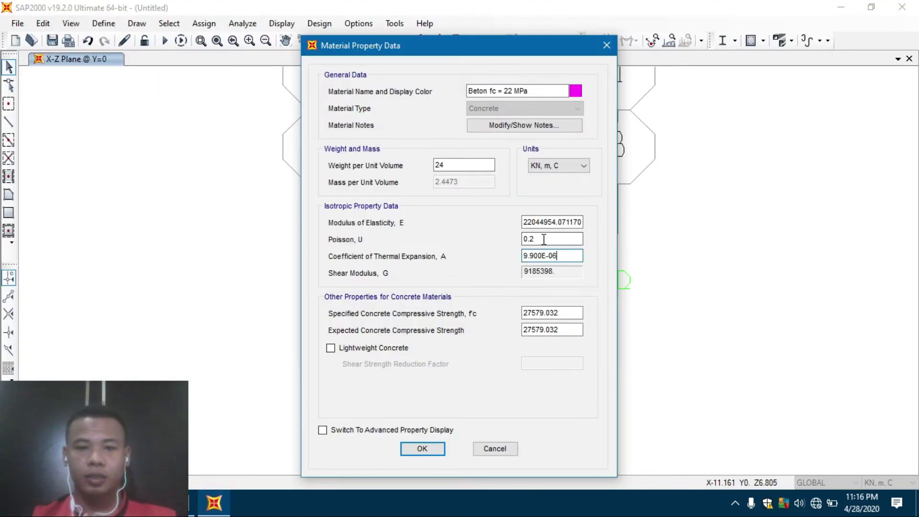
click(535, 238)
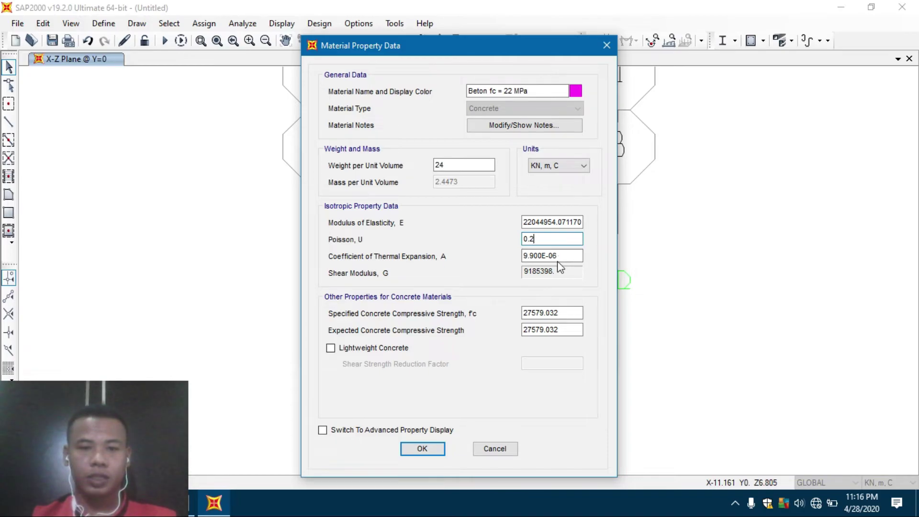
click(568, 258)
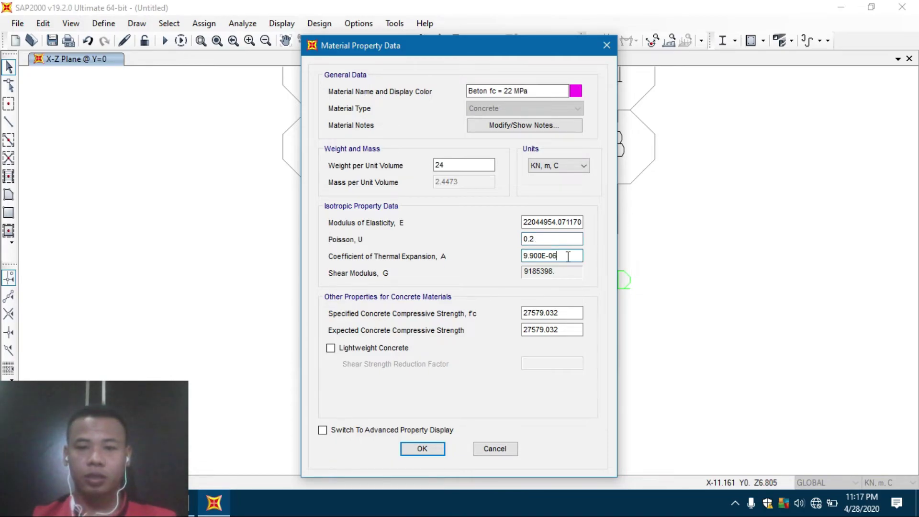
drag(568, 255, 505, 258)
Set the specified and expected concrete compressive strengths to 22000 kN/m² and accept the material definition.
click(561, 314)
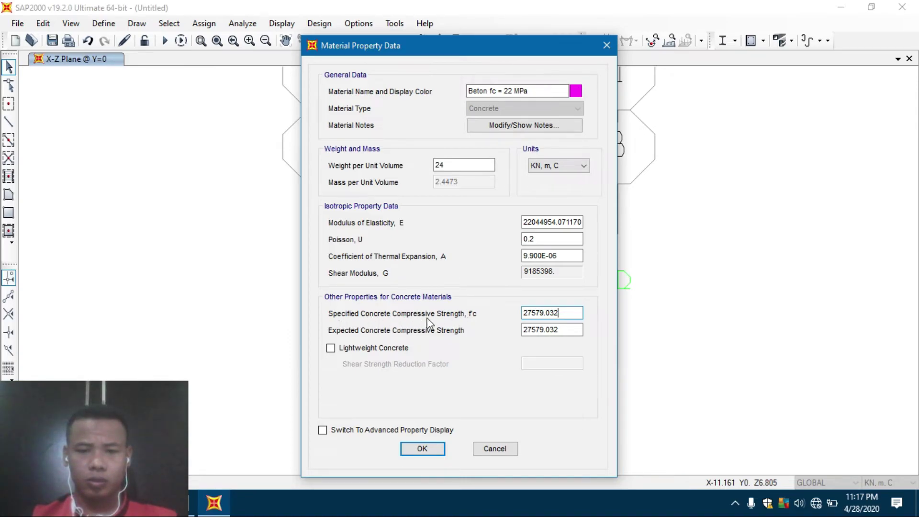
drag(568, 312, 510, 321)
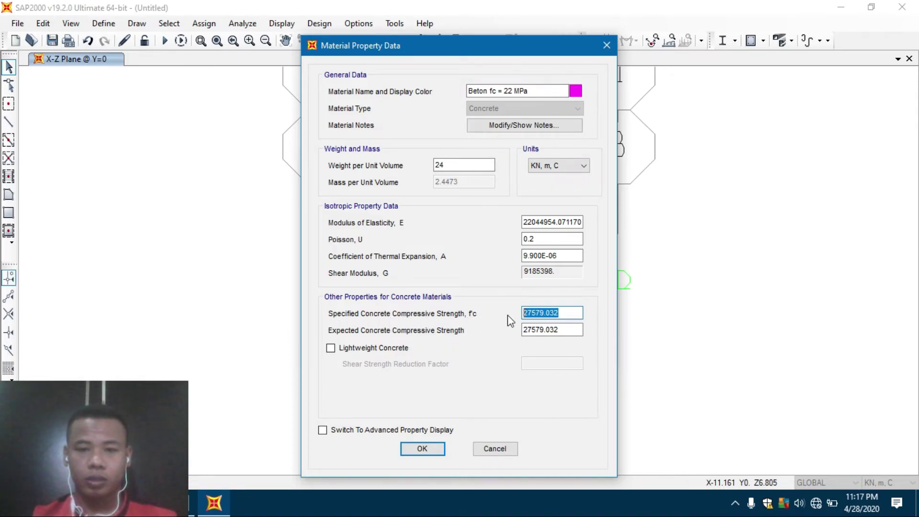
text(22000)
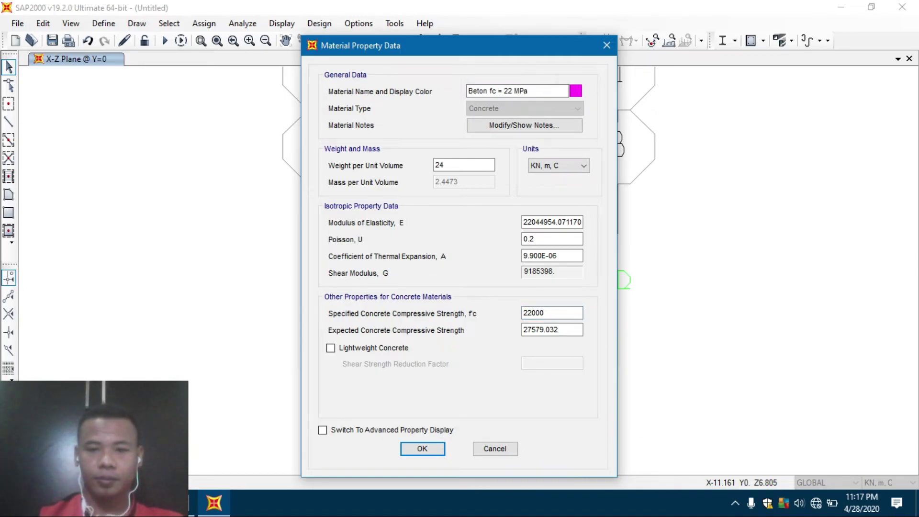
key(Tab)
text(22)
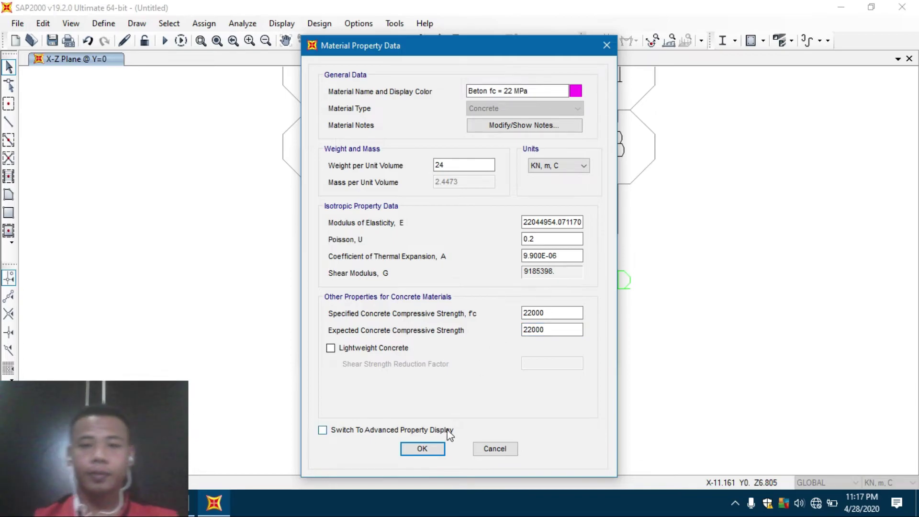
click(408, 449)
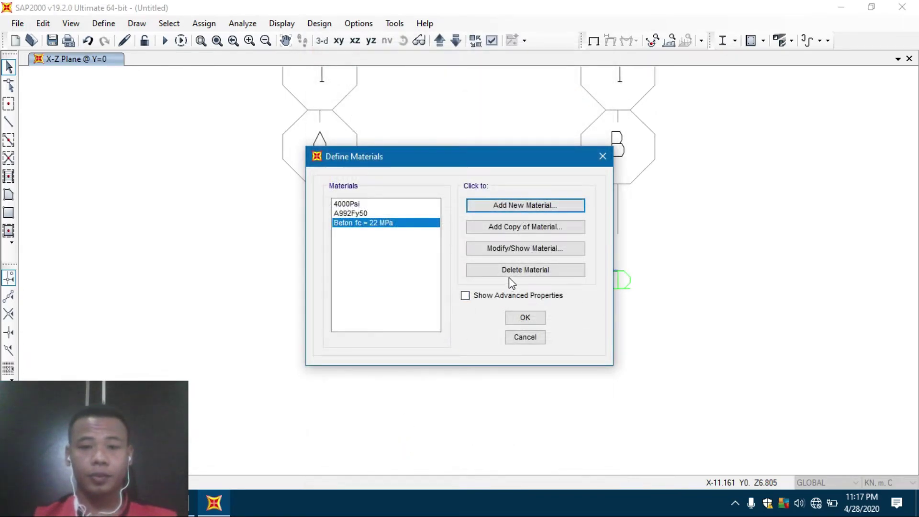
click(525, 318)
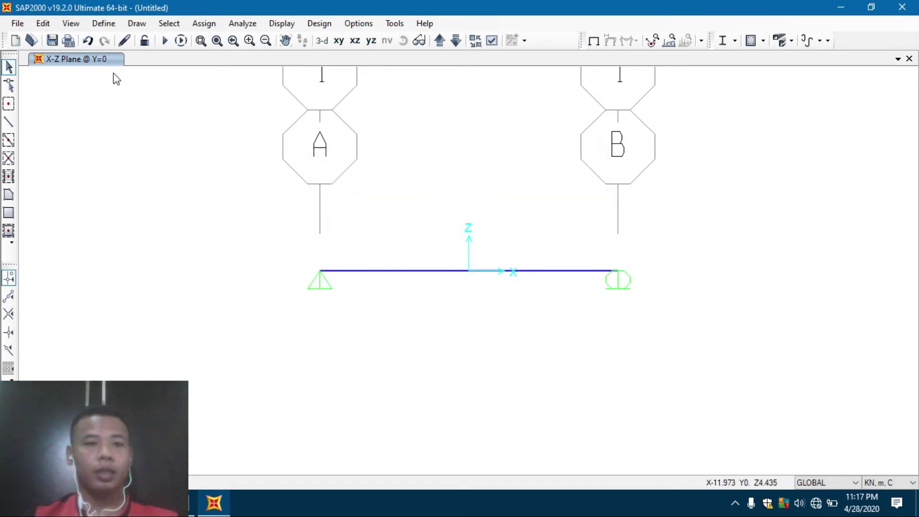
Start a new frame section property of type Concrete with a rectangular shape.
click(103, 25)
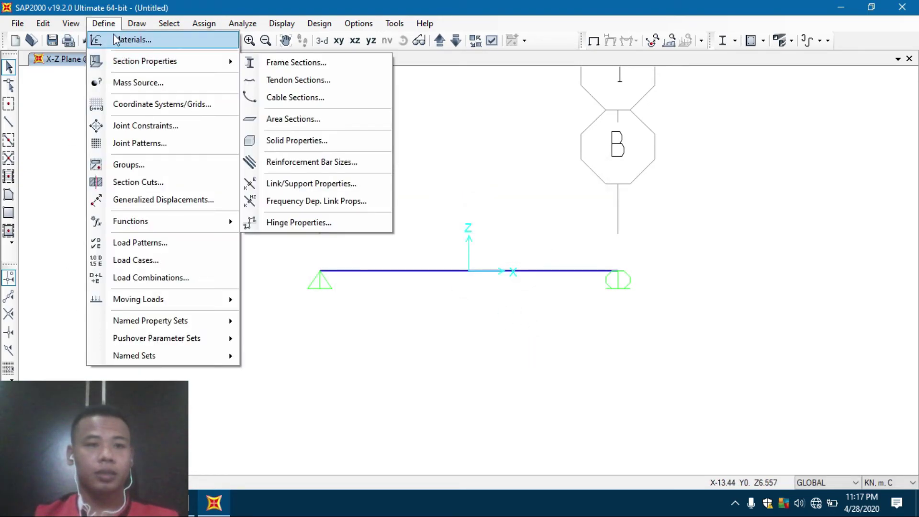
mouse_move(135, 62)
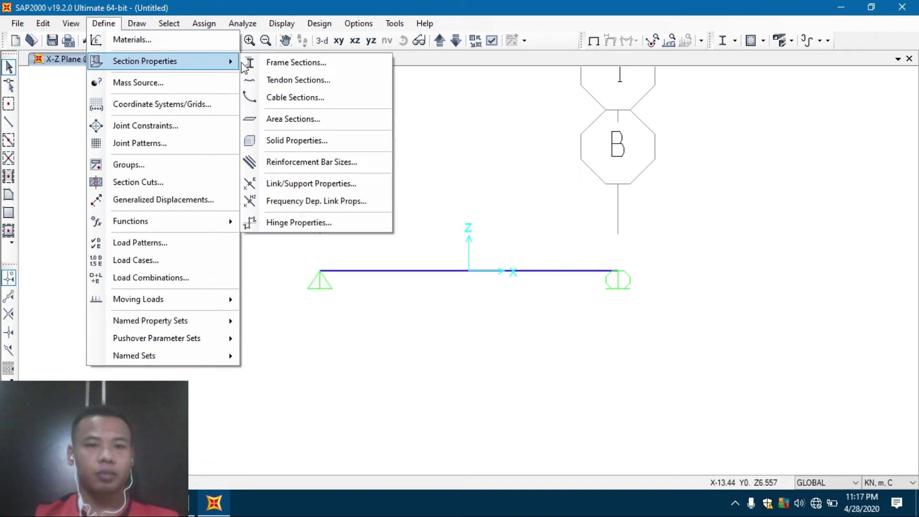
click(293, 64)
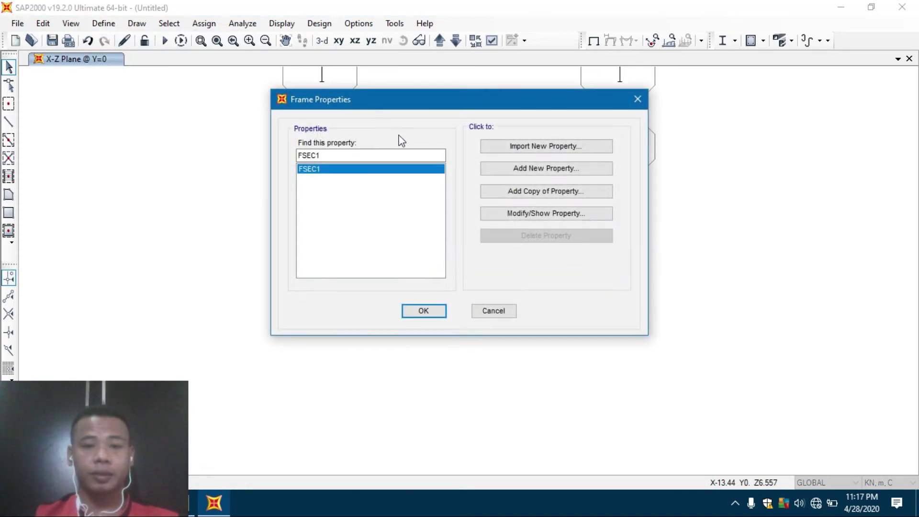
click(545, 170)
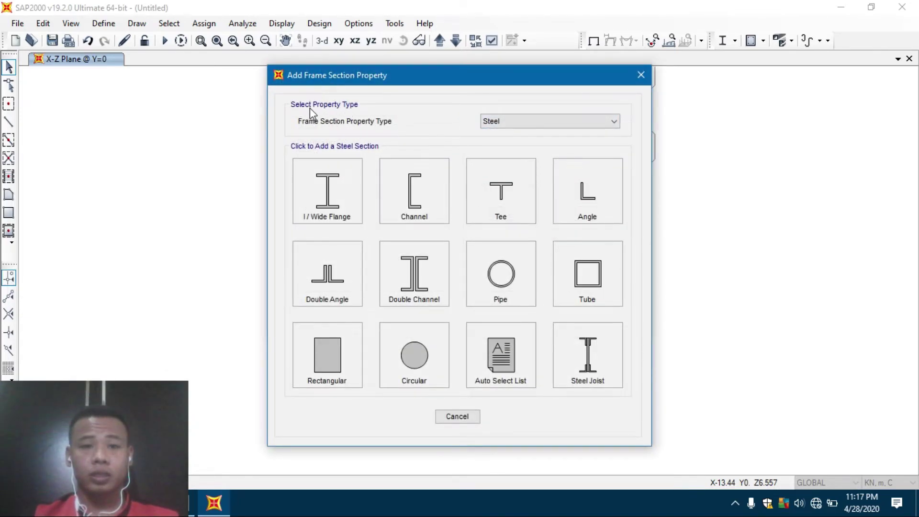
click(486, 123)
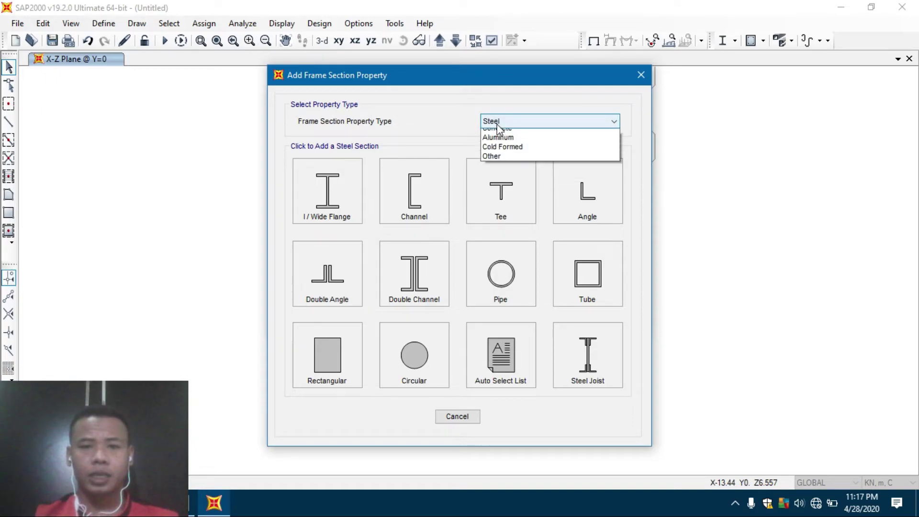
click(500, 151)
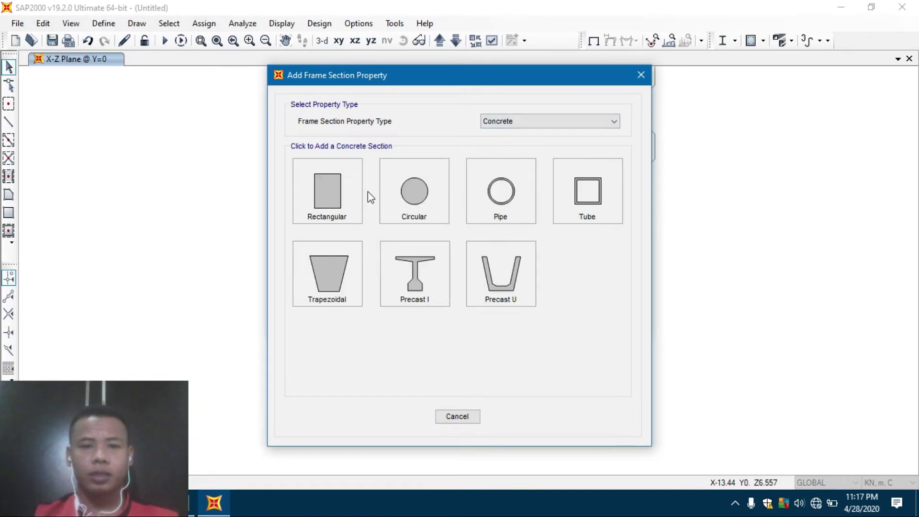
click(335, 192)
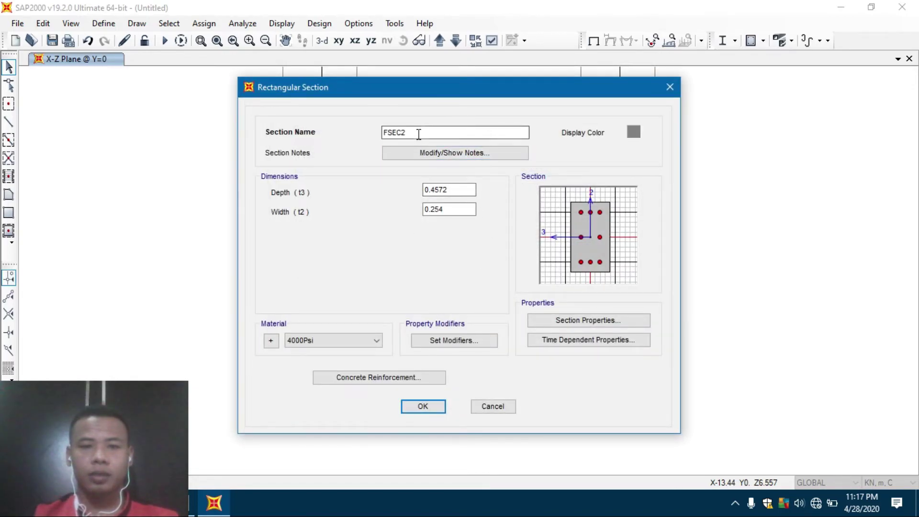
Define the section as B 25/40 with a depth of 0.4 m, a width of 0.25 m and material Beton fc = 22 MPa.
drag(420, 132, 356, 135)
text(B 25/40)
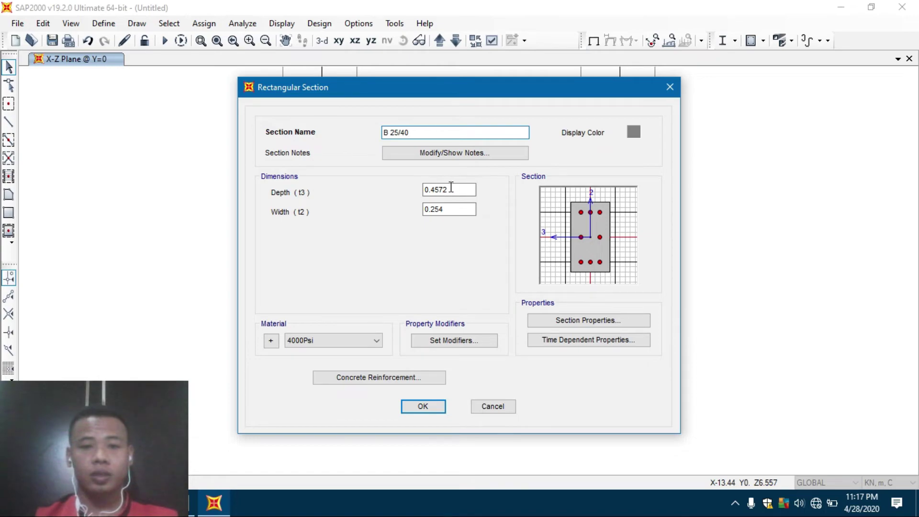
click(453, 188)
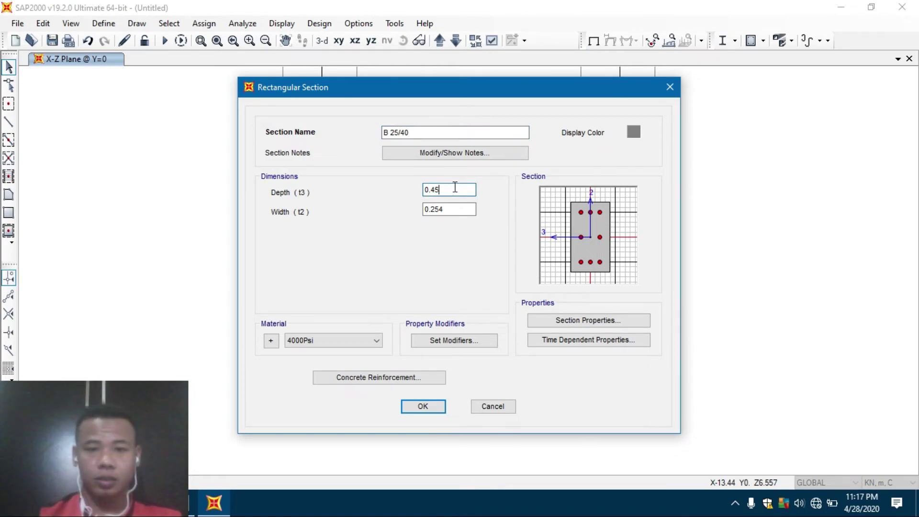
click(453, 209)
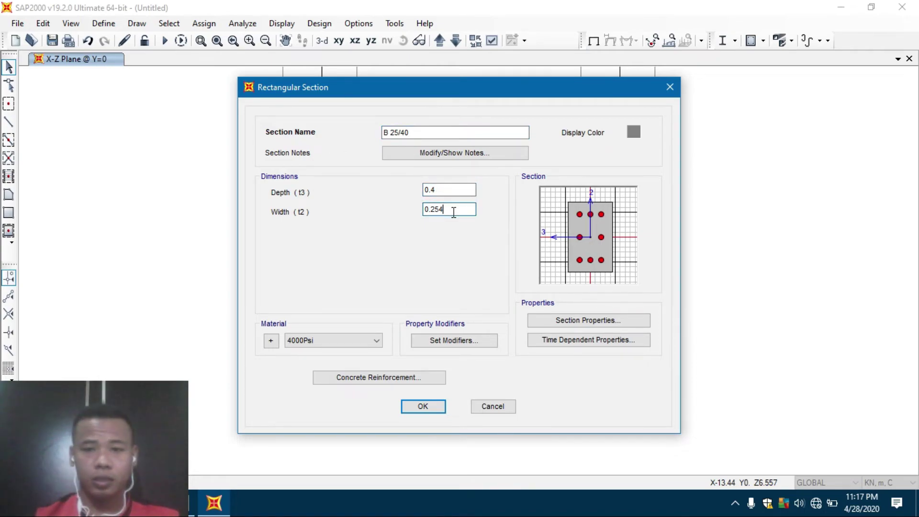
click(450, 189)
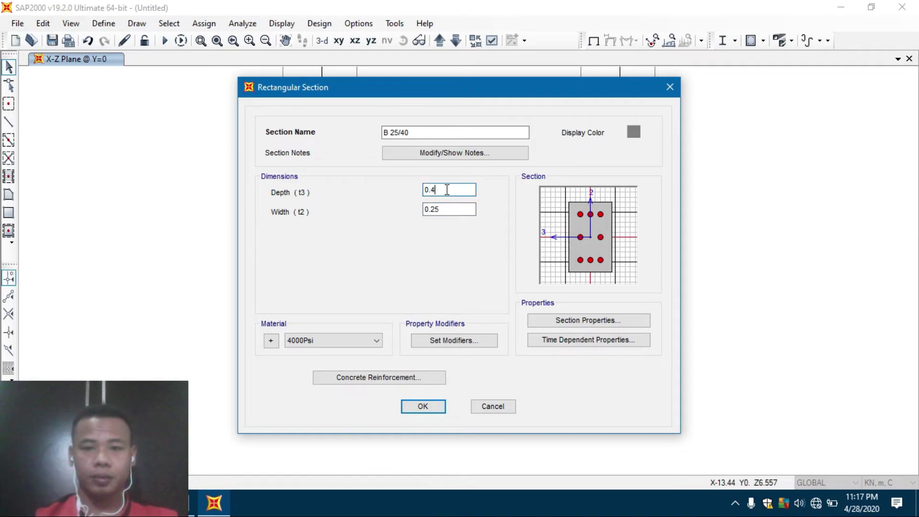
click(351, 347)
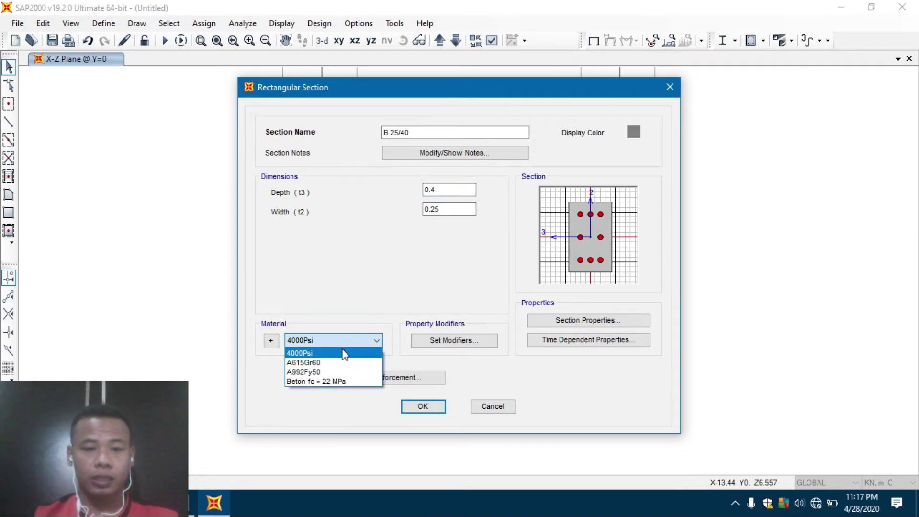
click(328, 382)
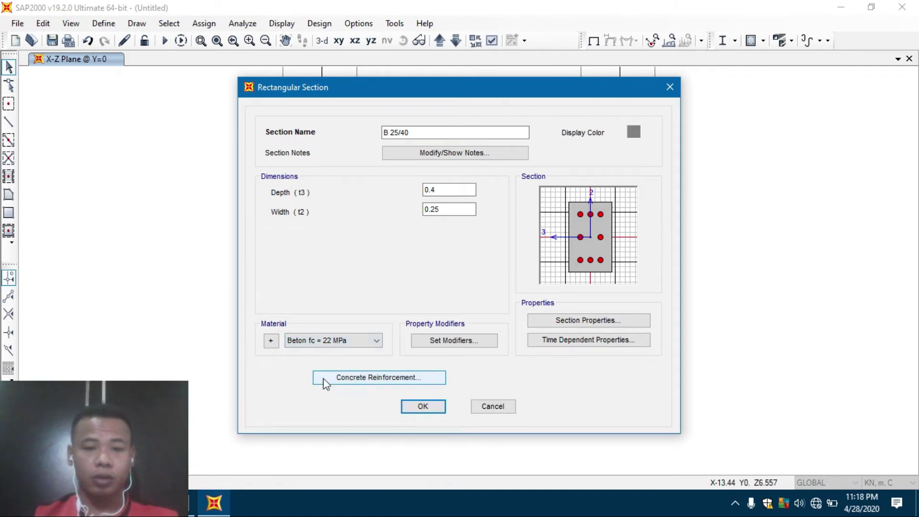
Set the section's reinforcement to Beam (M3 Design Only) with 0.04 m top and bottom concrete cover, and accept the section definition.
click(367, 380)
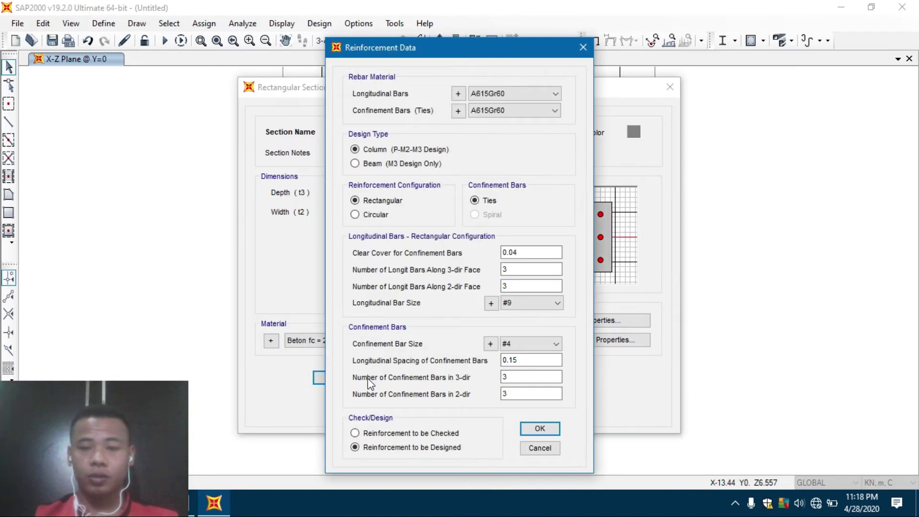
click(371, 164)
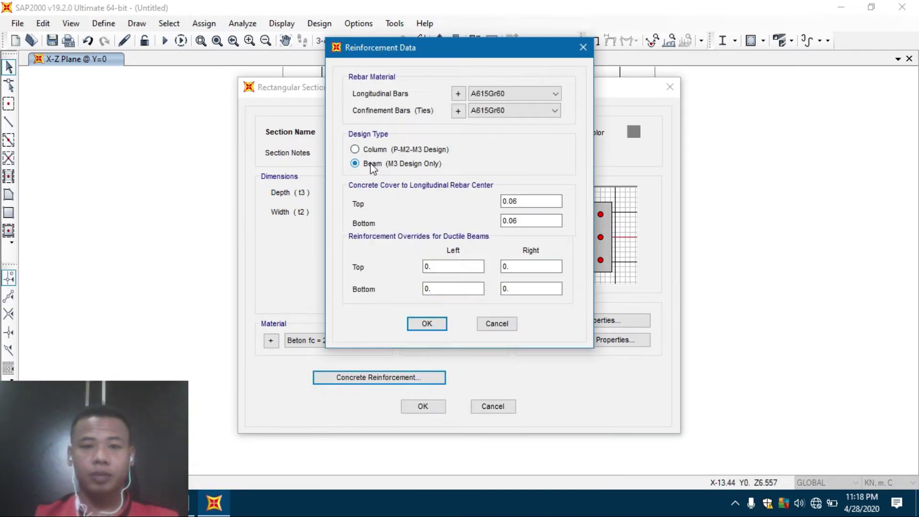
click(374, 150)
click(372, 164)
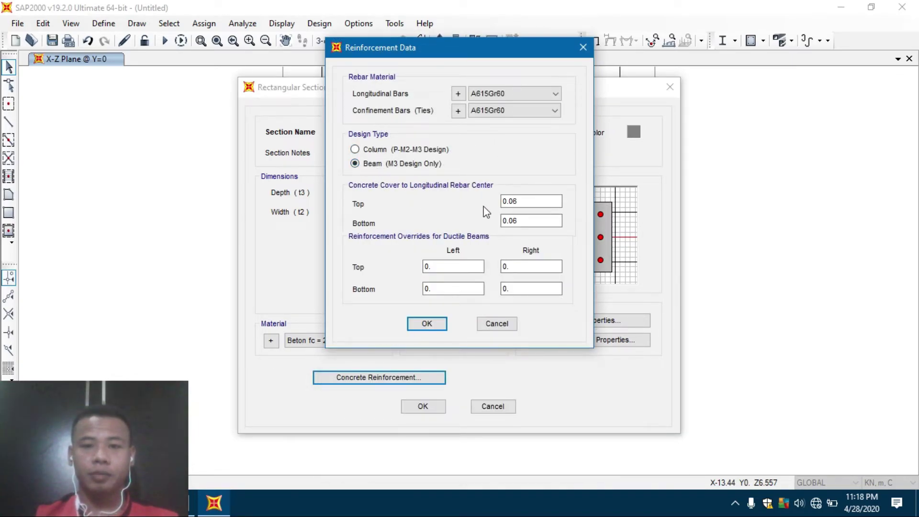
click(524, 200)
text(4)
click(525, 221)
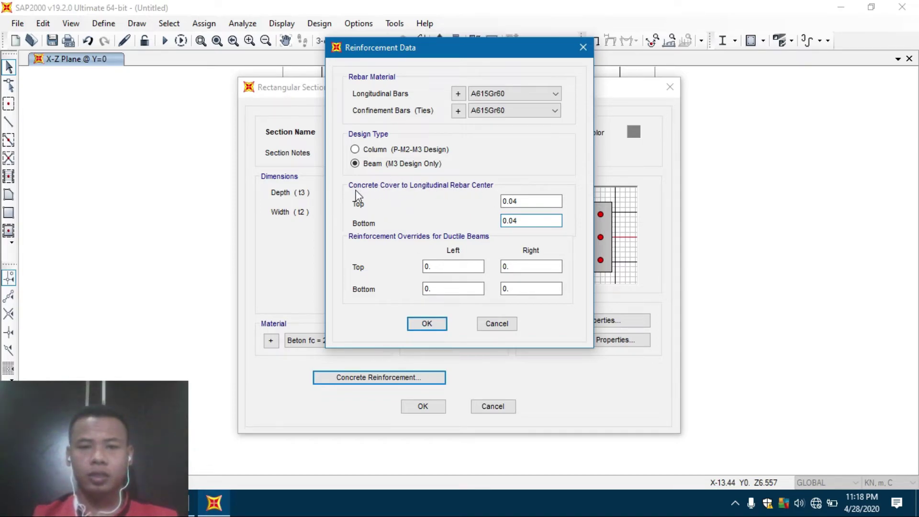
click(427, 323)
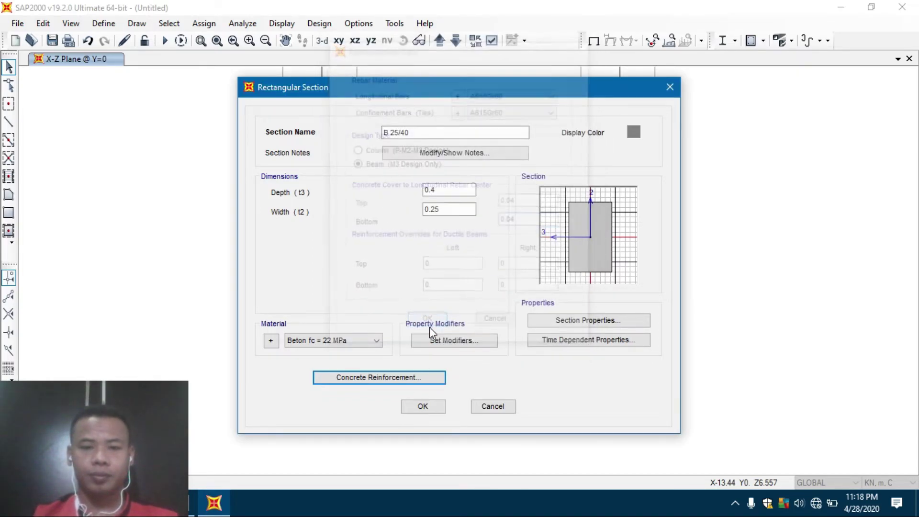
click(425, 410)
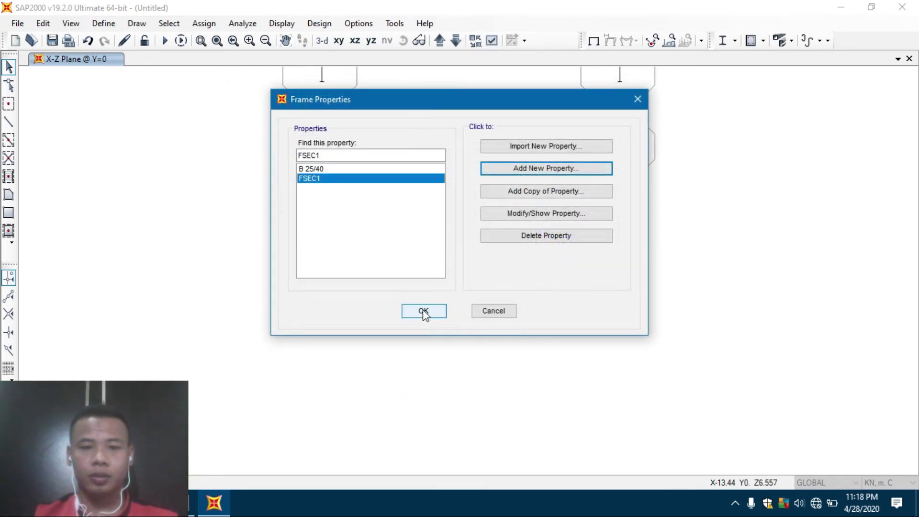
click(423, 310)
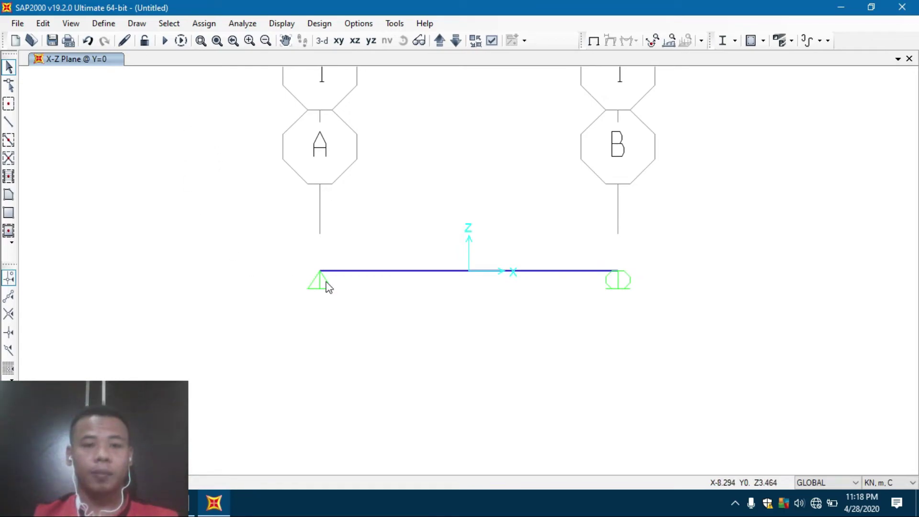
Assign the B 25/40 frame section to the beam between the two supports.
click(366, 271)
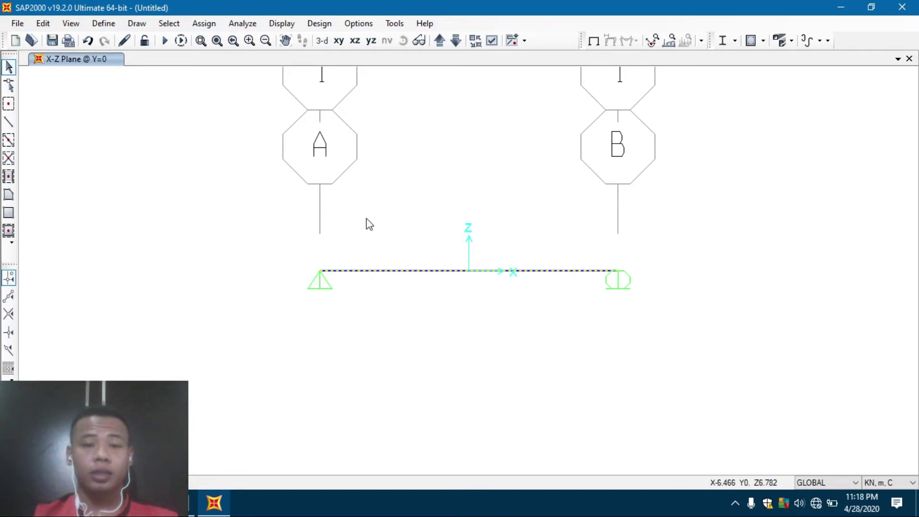
click(204, 24)
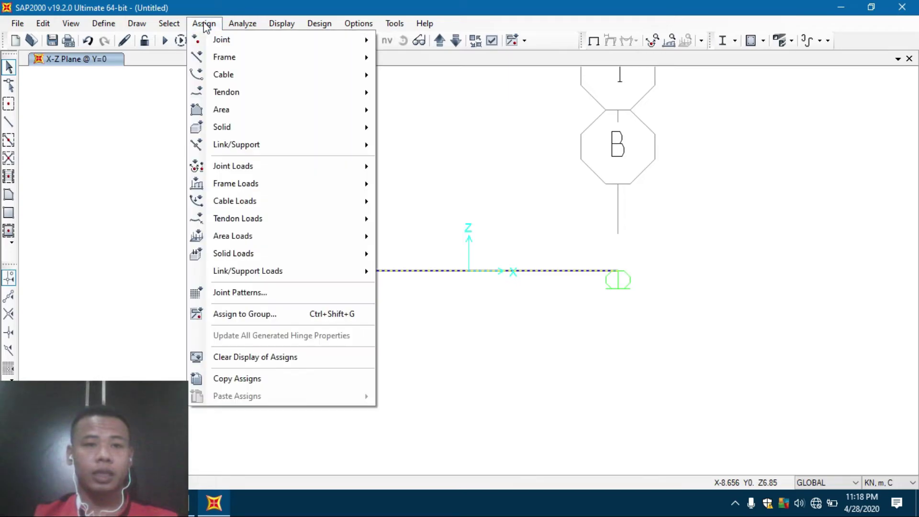
mouse_move(230, 62)
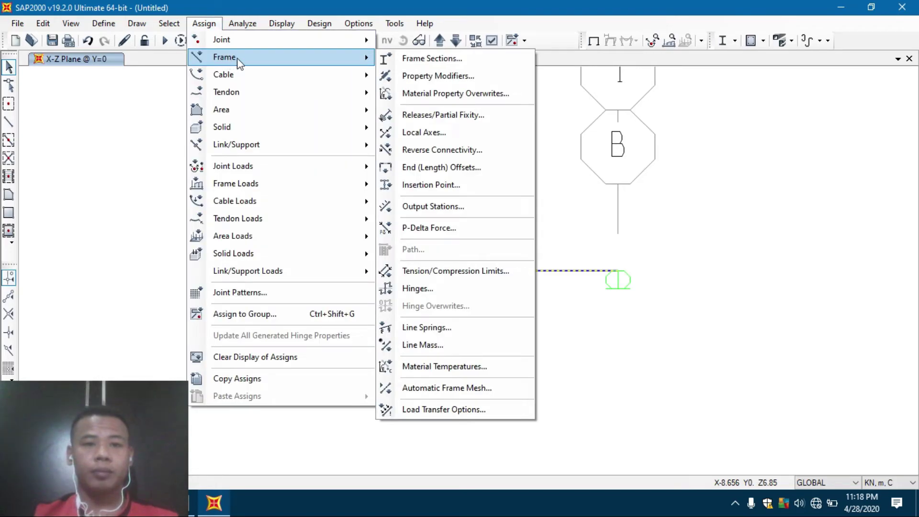
click(428, 59)
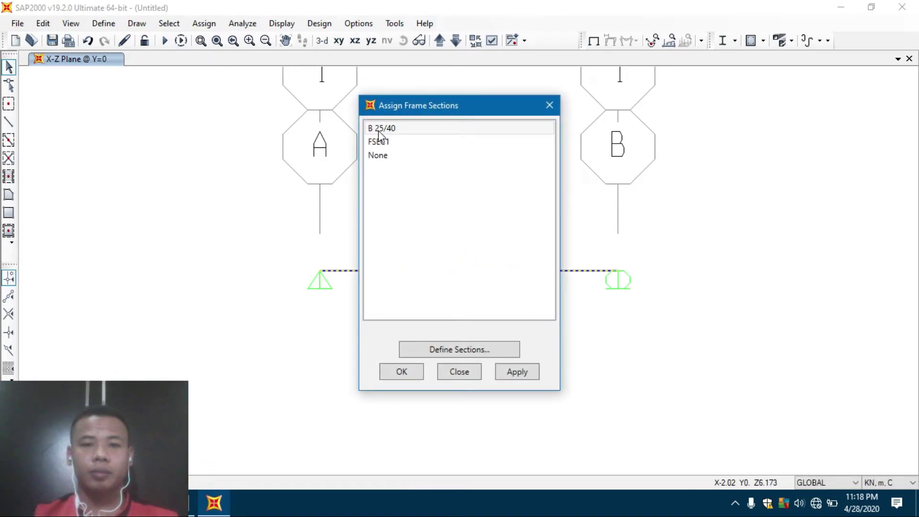
click(379, 132)
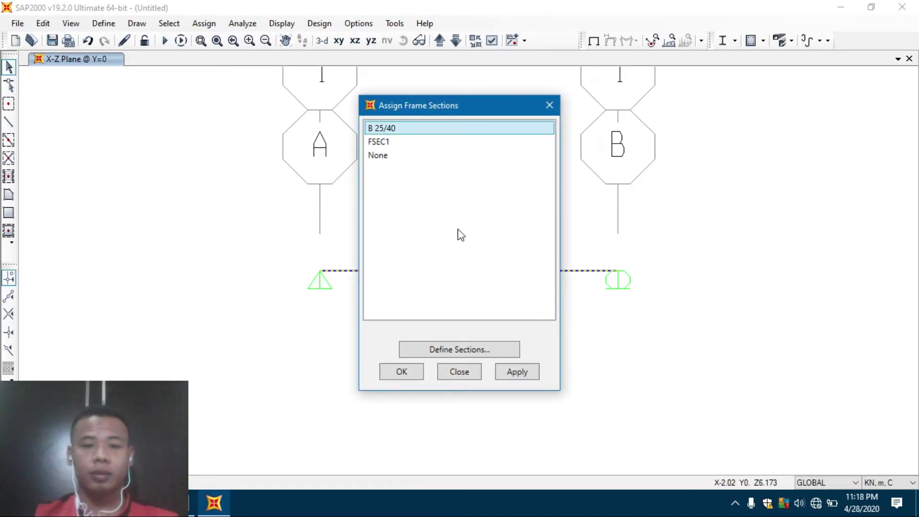
click(402, 372)
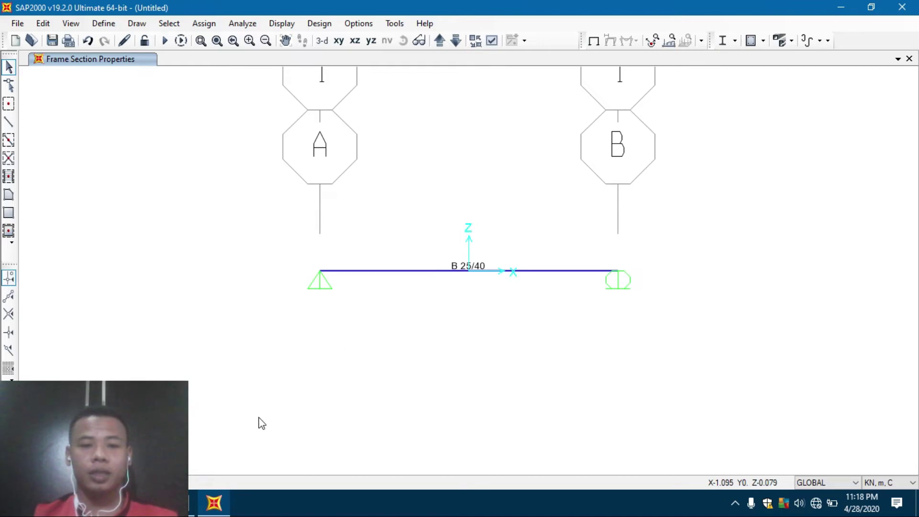
Check the Langkah 2 beam loads in the Mathcad worksheet, and open the load pattern definitions in SAP2000.
click(192, 508)
scroll(318, 335, up, 4)
scroll(360, 321, down, 12)
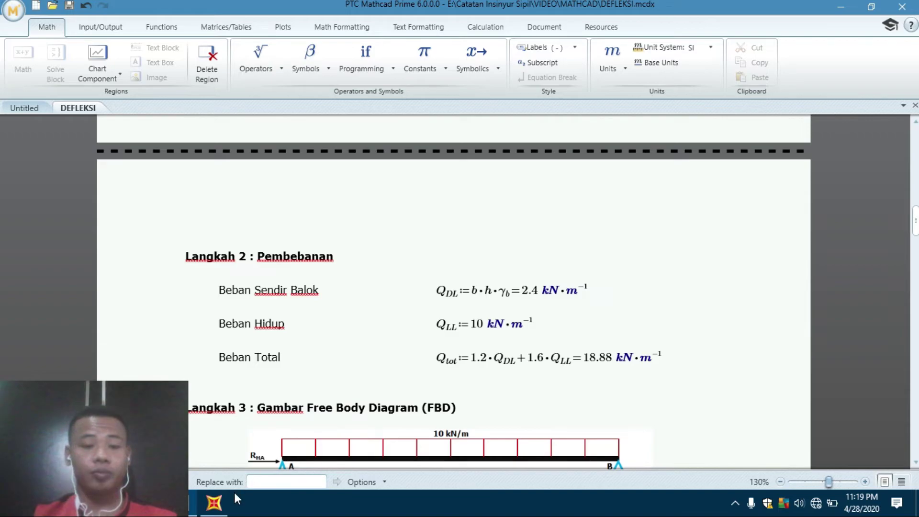
click(216, 501)
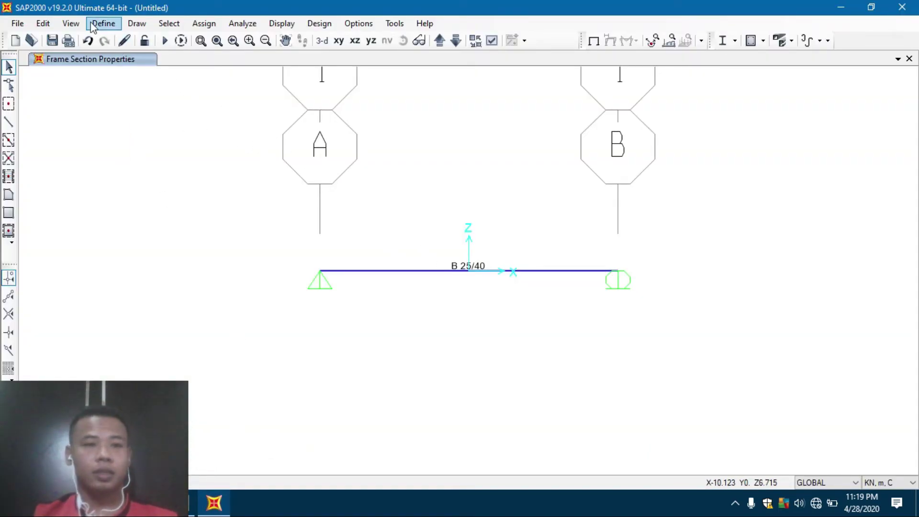
click(104, 23)
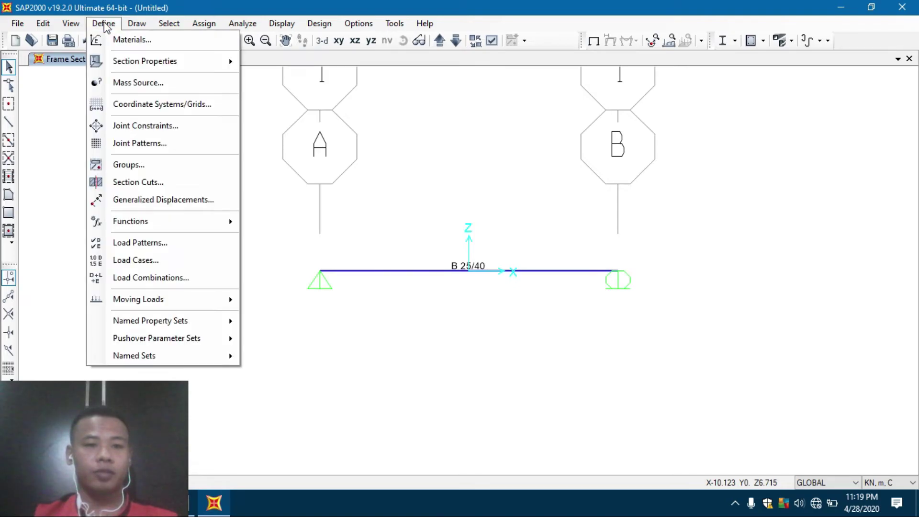
click(143, 242)
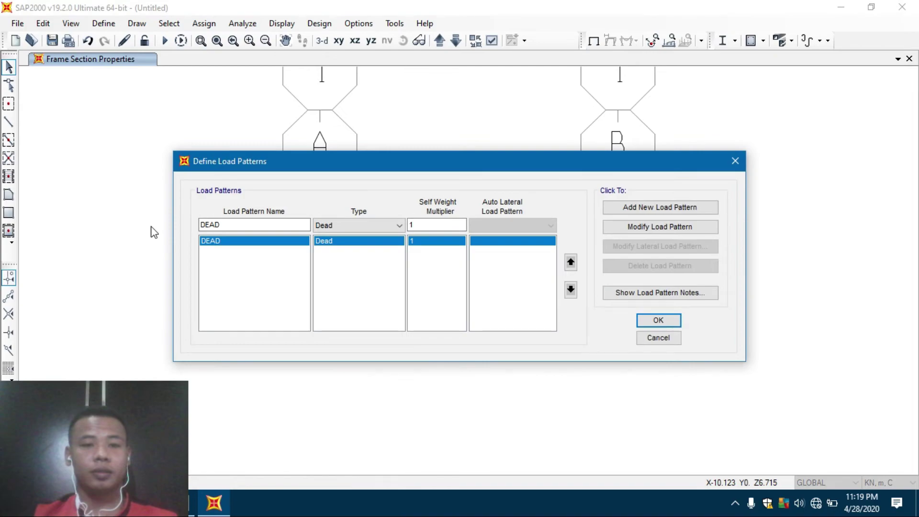
Add a load pattern named LIVE of type Live with self weight multiplier 0, and accept the load patterns.
click(258, 225)
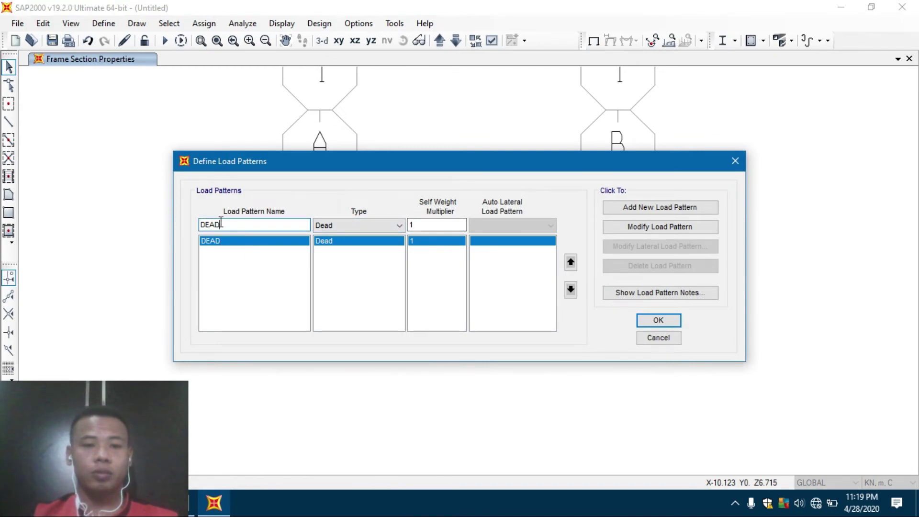
click(425, 224)
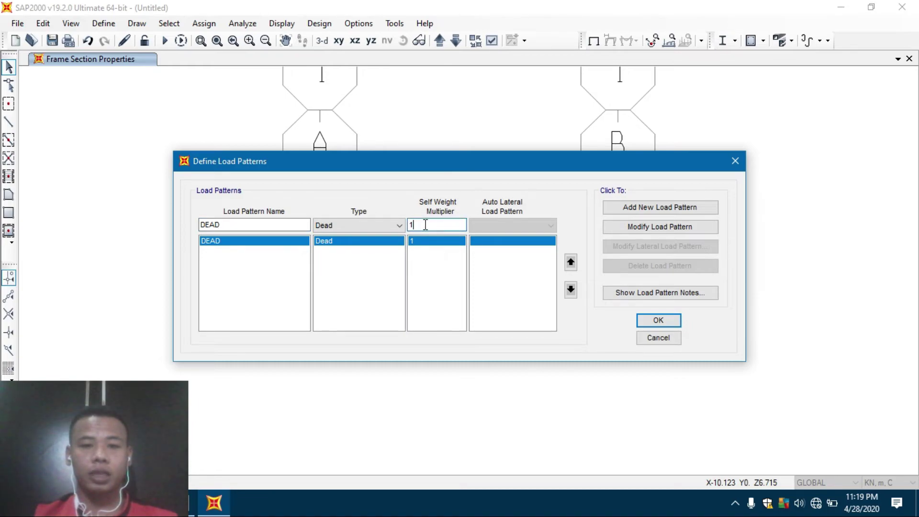
click(285, 224)
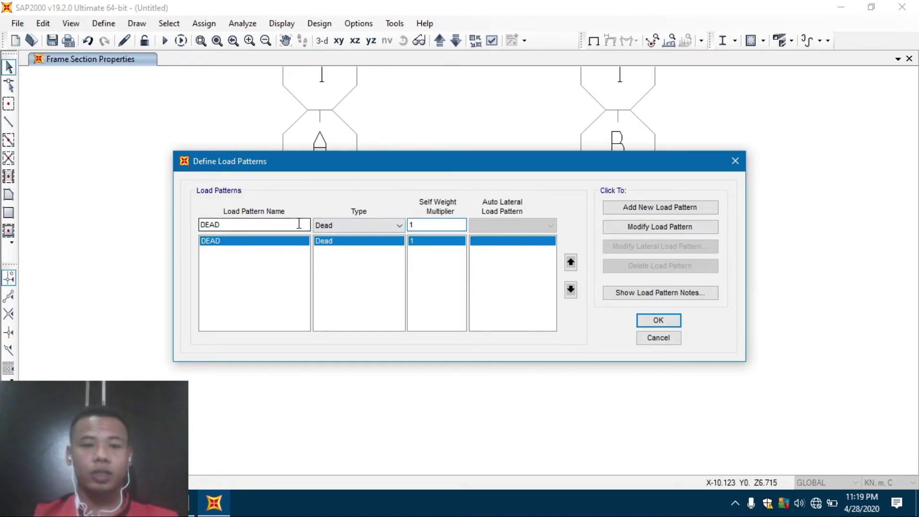
drag(216, 224, 181, 232)
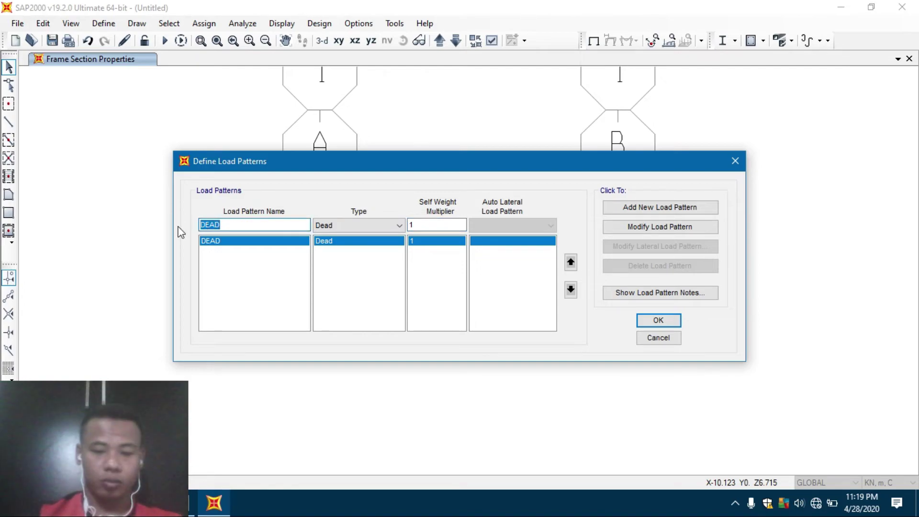
key(BackSpace)
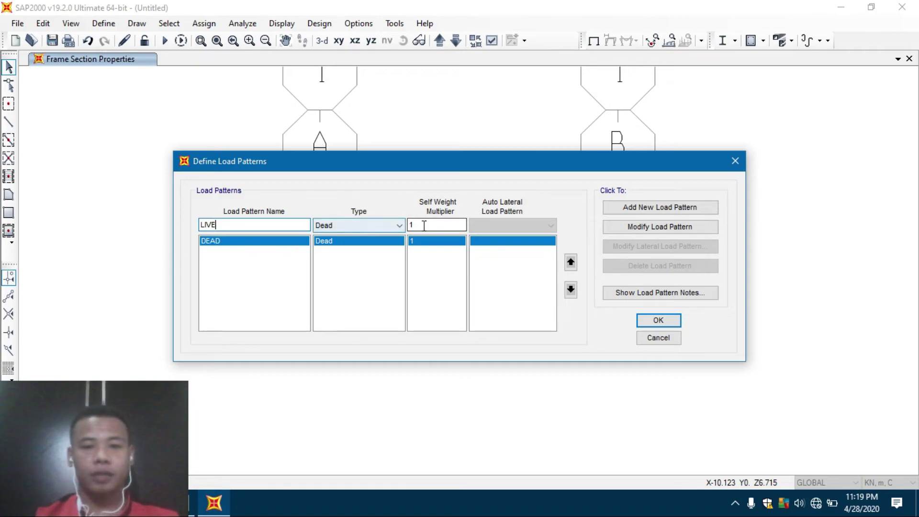
click(393, 226)
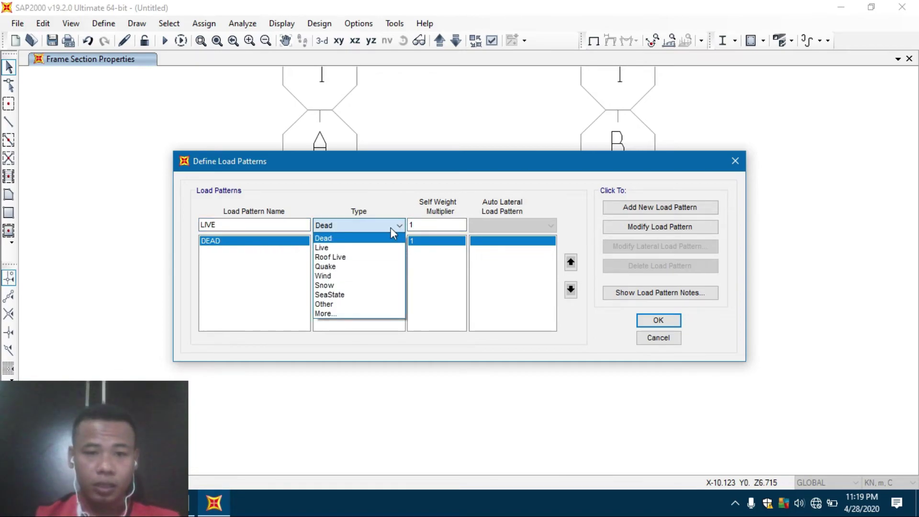
click(322, 247)
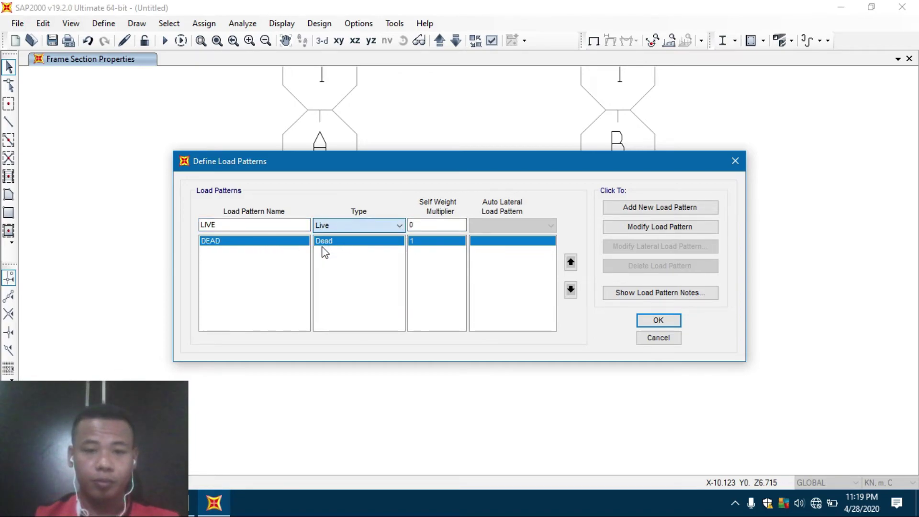
double_click(431, 224)
text(0)
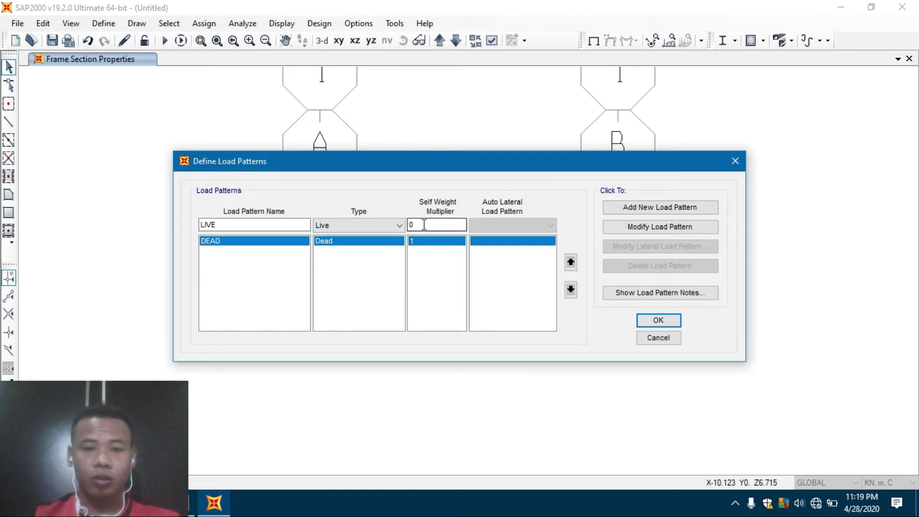
click(644, 208)
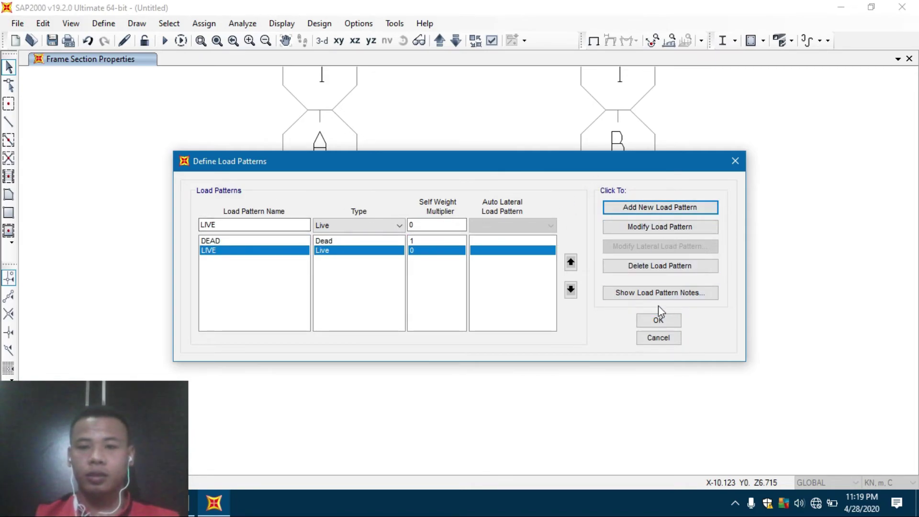
click(658, 321)
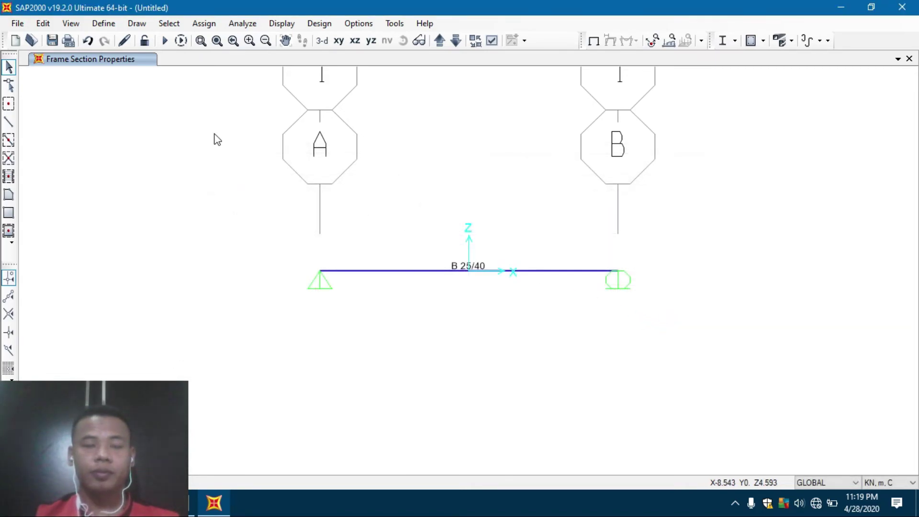
Check the total load formula in the Mathcad worksheet, and start a new load combination in SAP2000.
click(174, 502)
scroll(377, 345, down, 3)
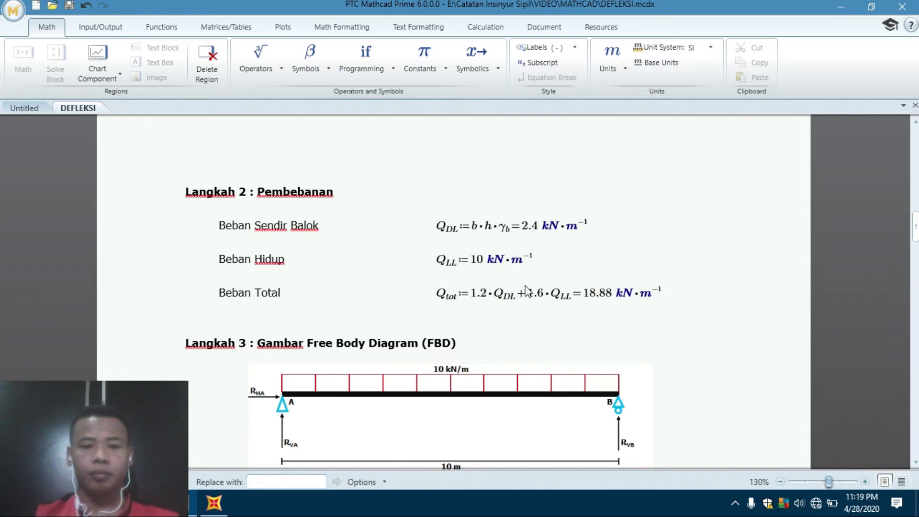
click(221, 500)
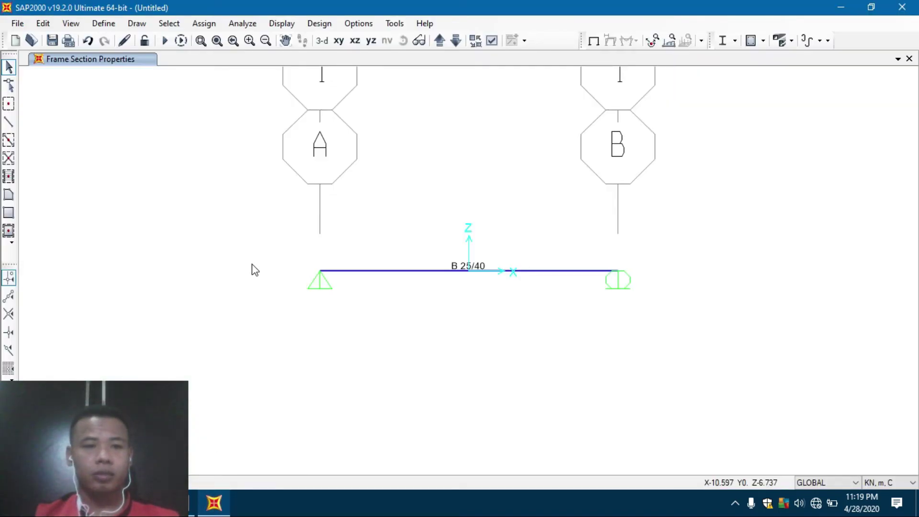
click(108, 25)
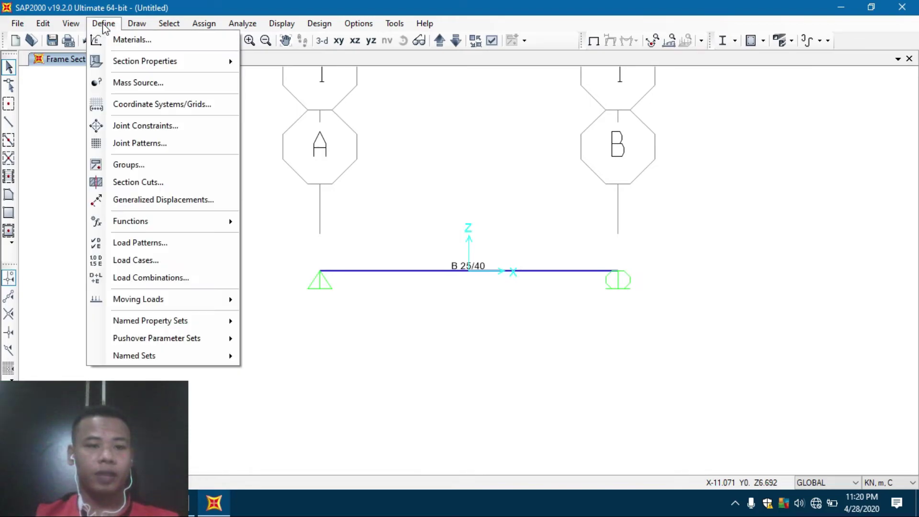
click(150, 280)
click(544, 193)
click(542, 135)
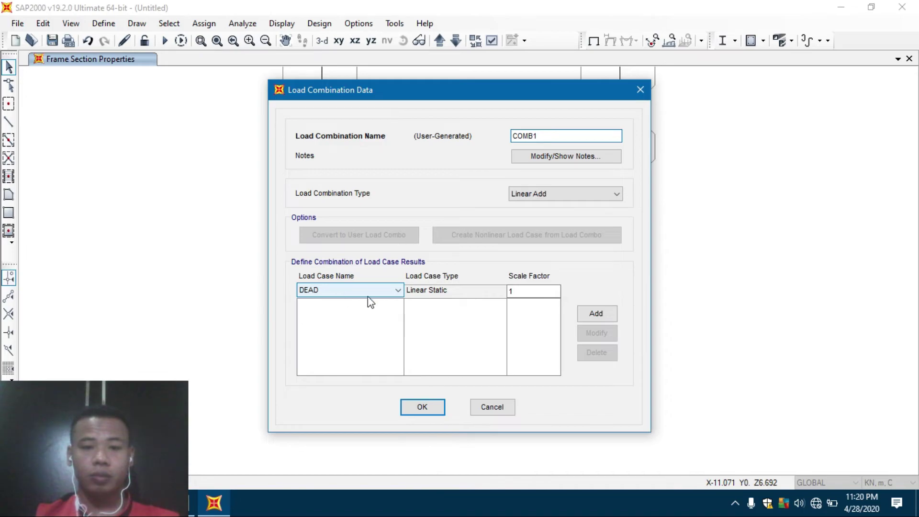
Add the DEAD load case to the combination with scale factor 1.2, checking the factor against the Mathcad total load formula.
click(523, 291)
text(.2)
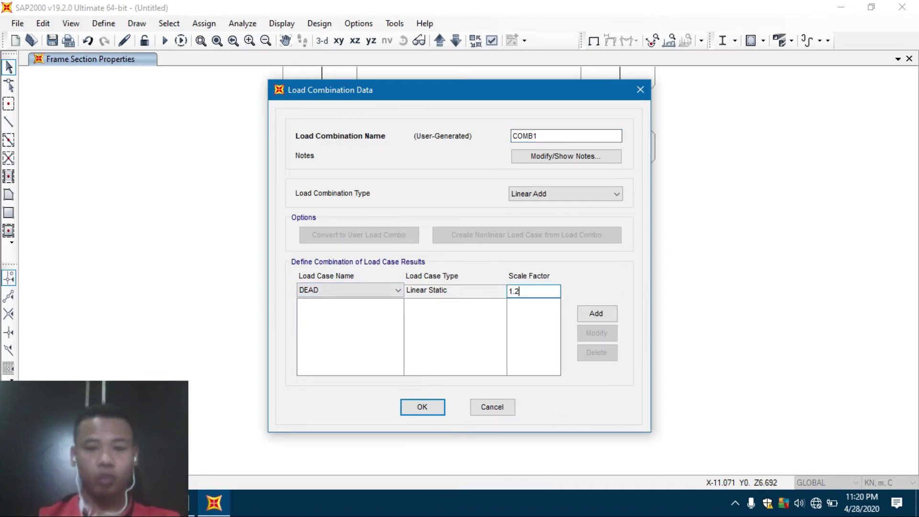
click(183, 499)
click(473, 295)
drag(471, 296, 501, 297)
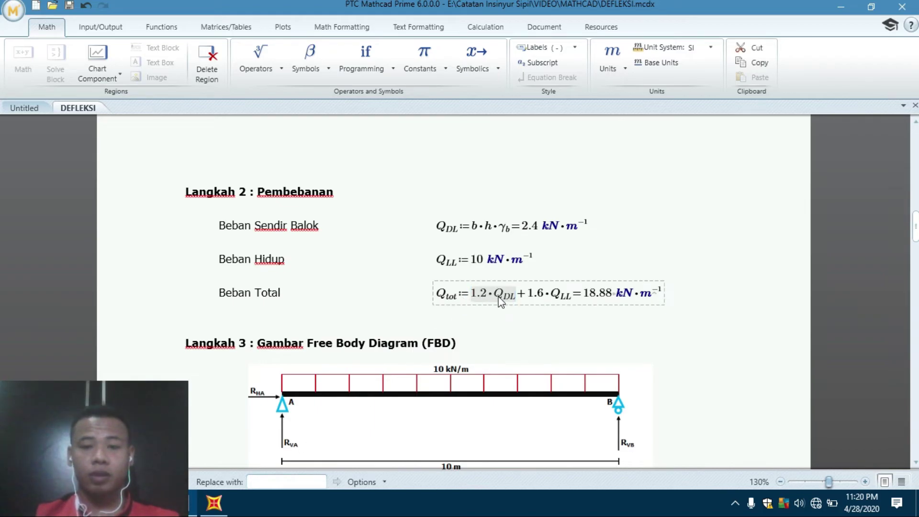
click(500, 298)
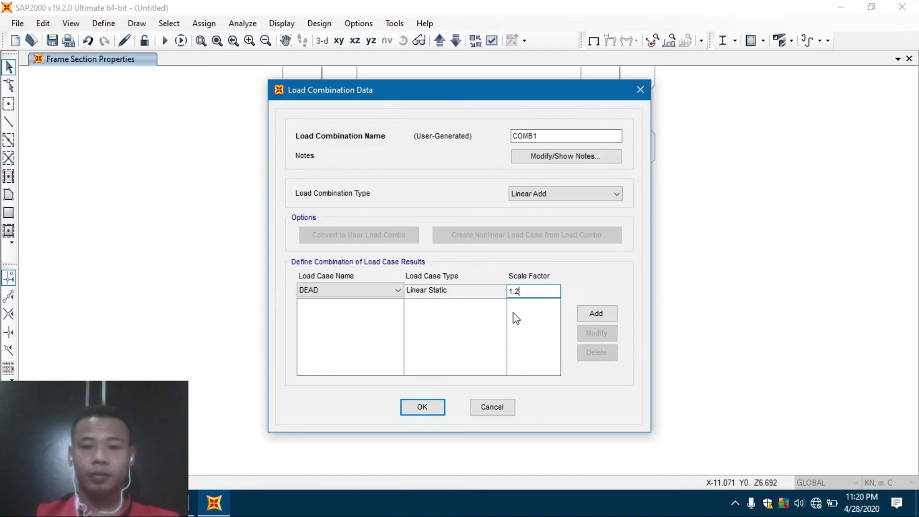
click(602, 314)
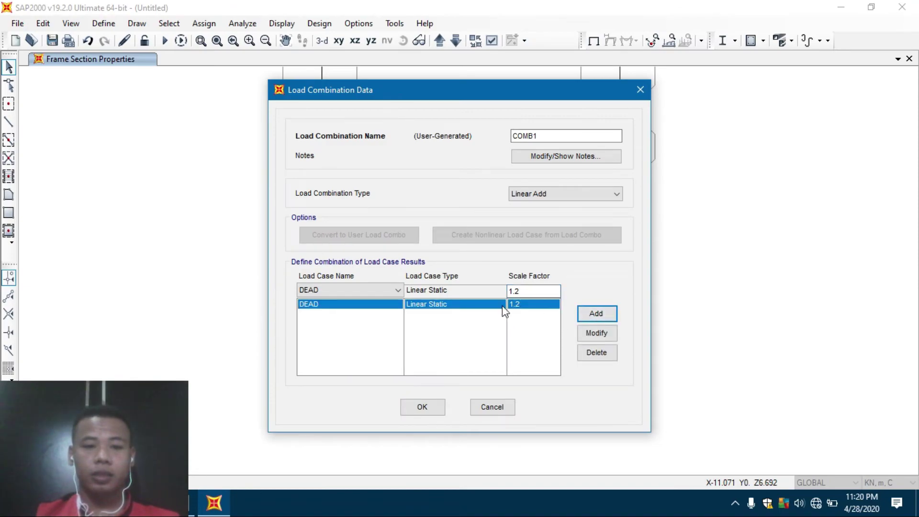
Add the LIVE load case with scale factor 1.6 and accept the load combination.
click(388, 289)
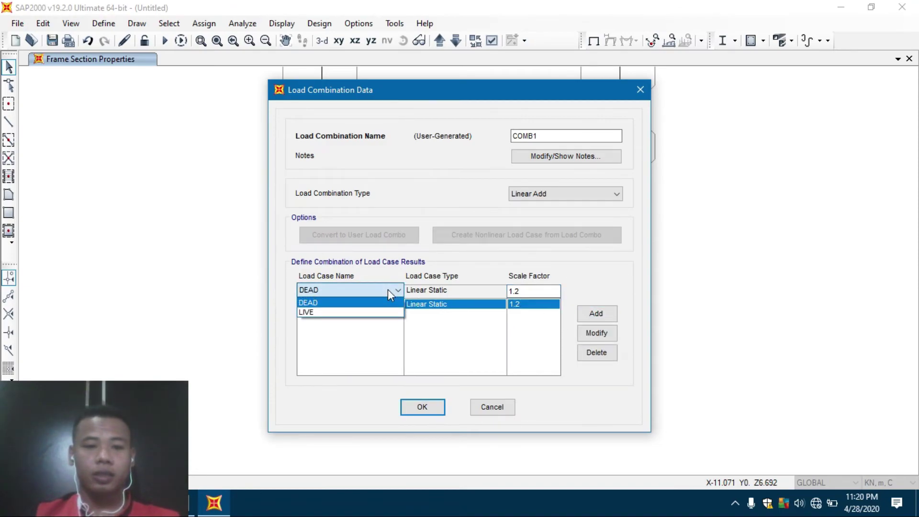
click(312, 312)
click(531, 289)
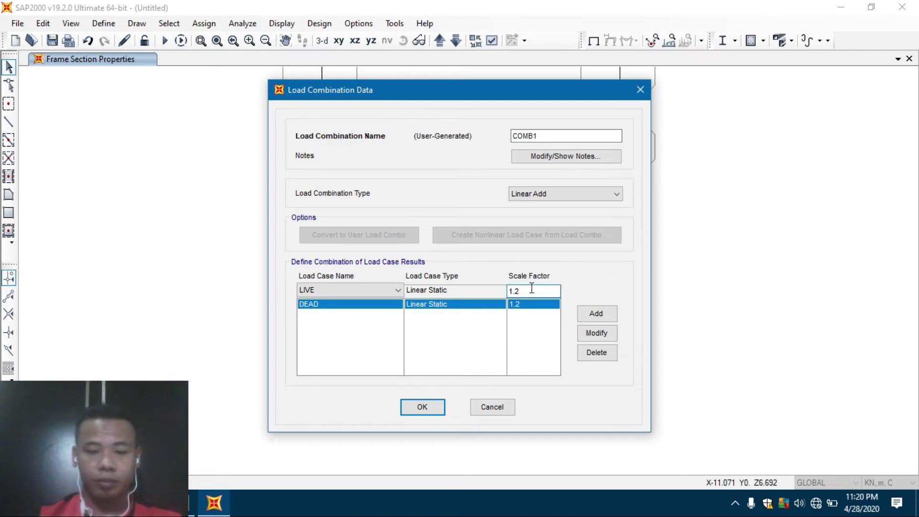
click(595, 314)
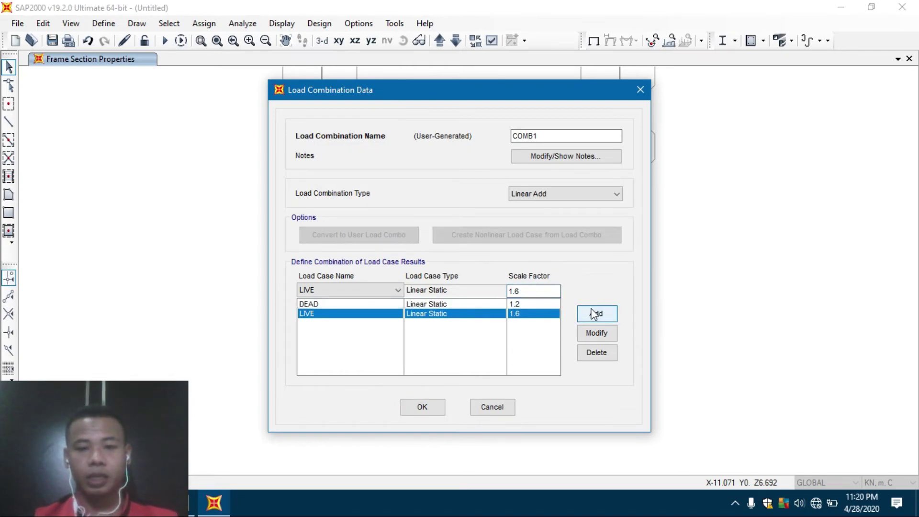
click(417, 410)
click(544, 320)
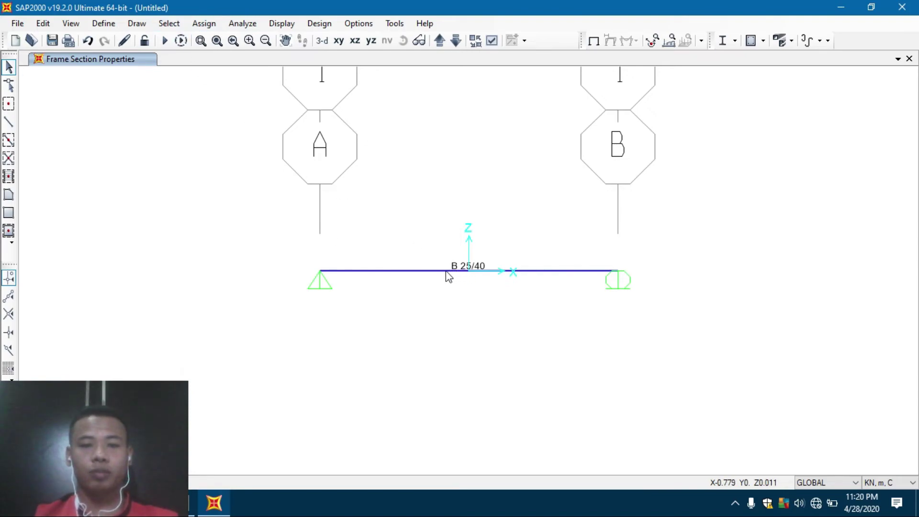
Check the live load in the Mathcad worksheet, and assign a uniform gravity load of 10 kN/m to the beam under the LIVE pattern in SAP2000.
click(185, 506)
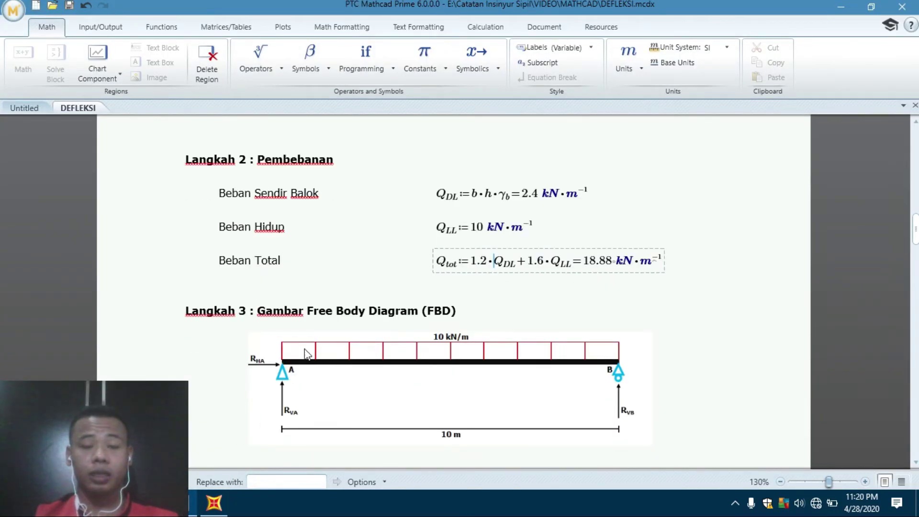
click(214, 503)
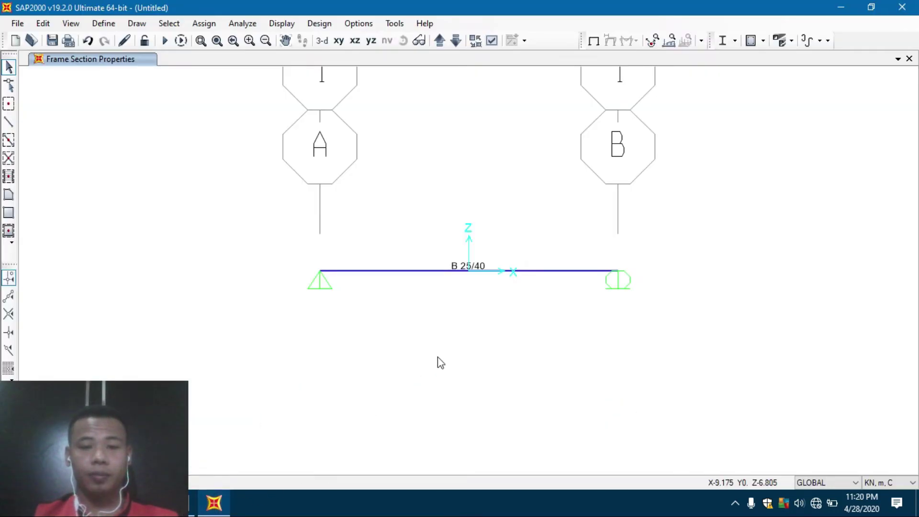
click(437, 272)
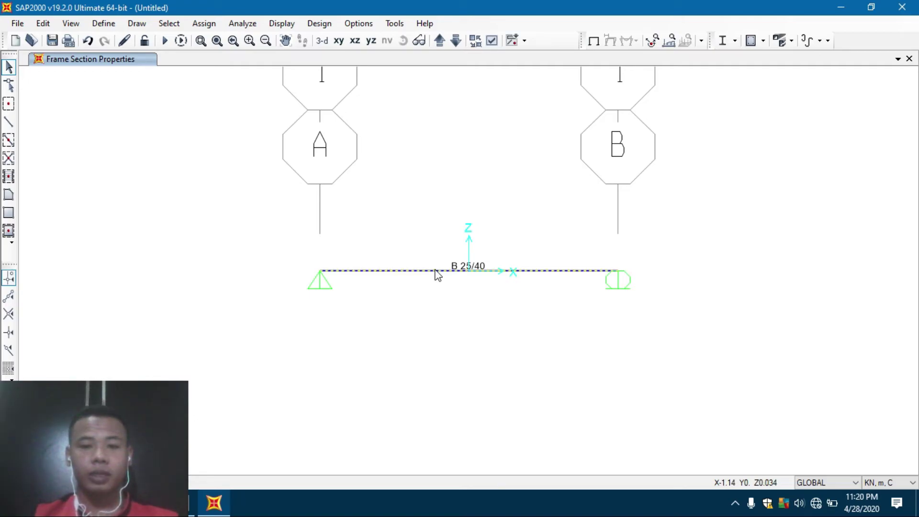
click(205, 23)
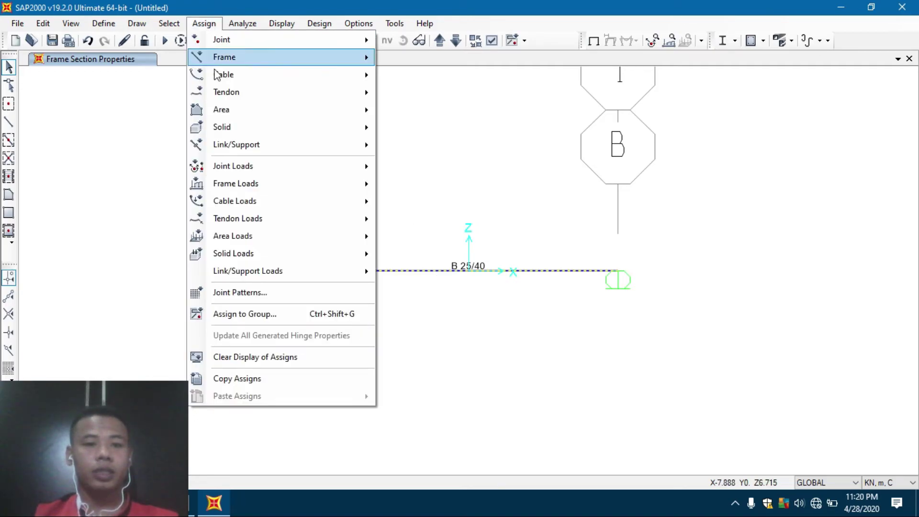
mouse_move(244, 188)
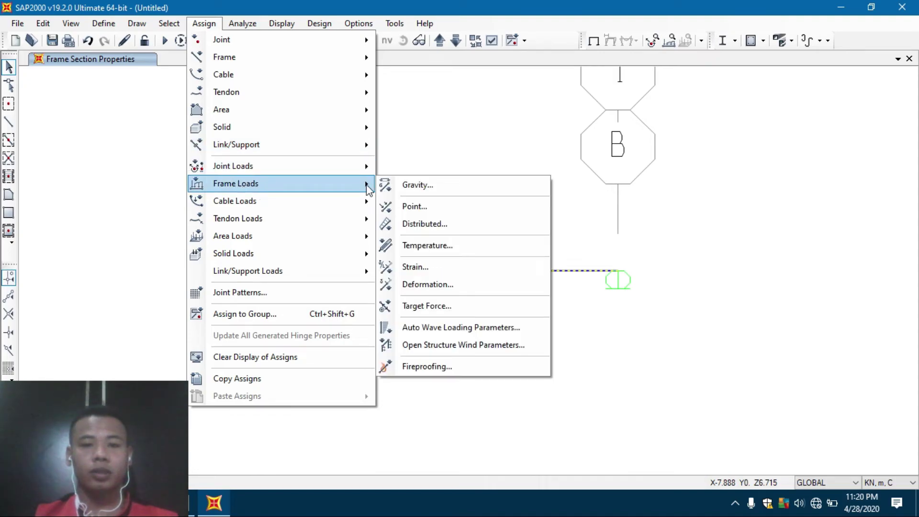
click(426, 227)
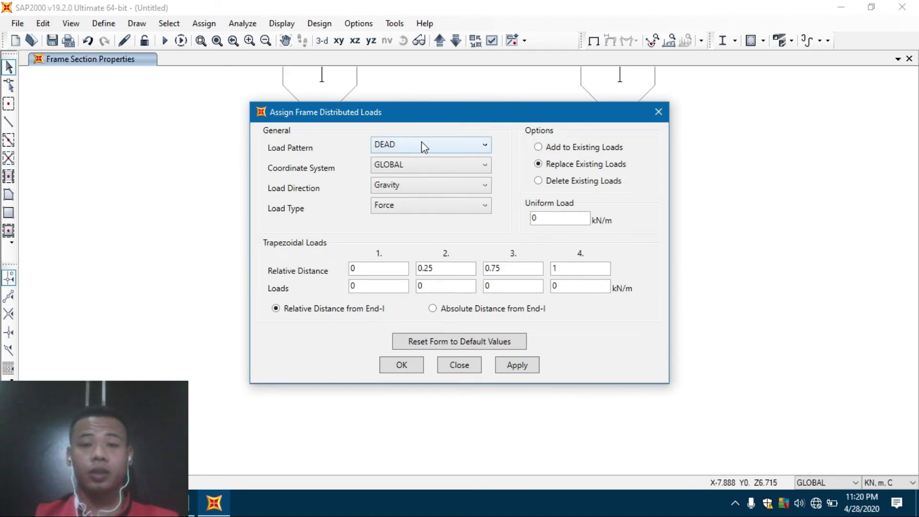
click(429, 145)
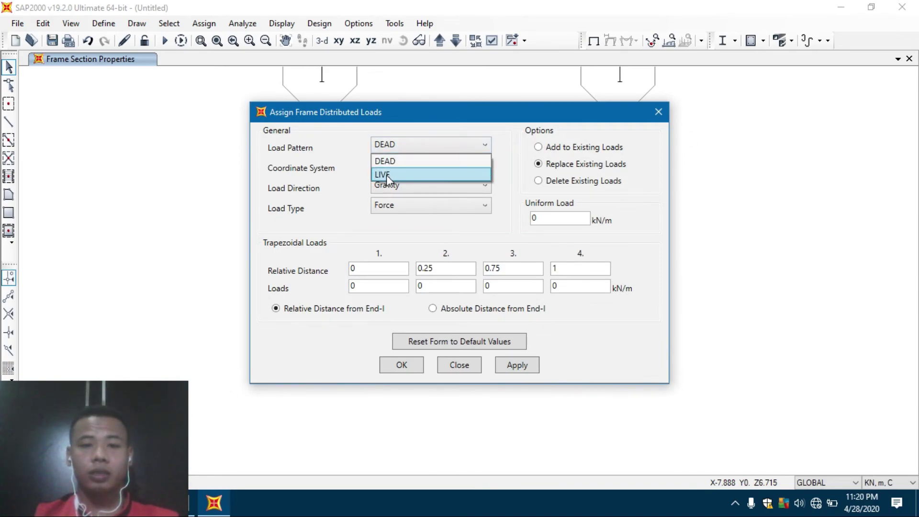
click(386, 174)
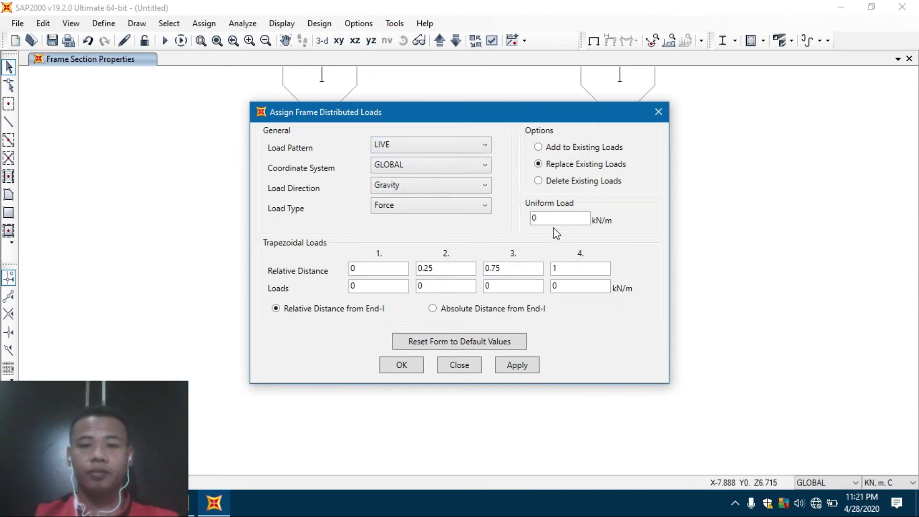
click(544, 216)
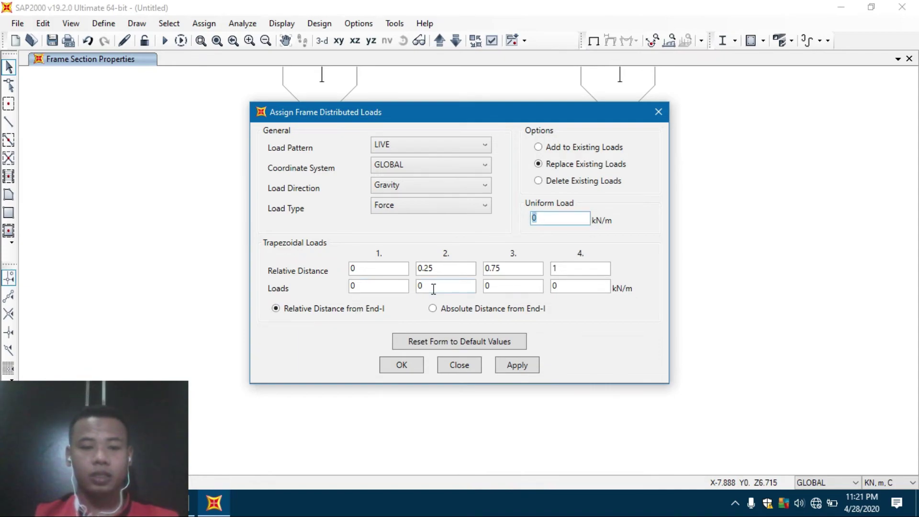
text(10)
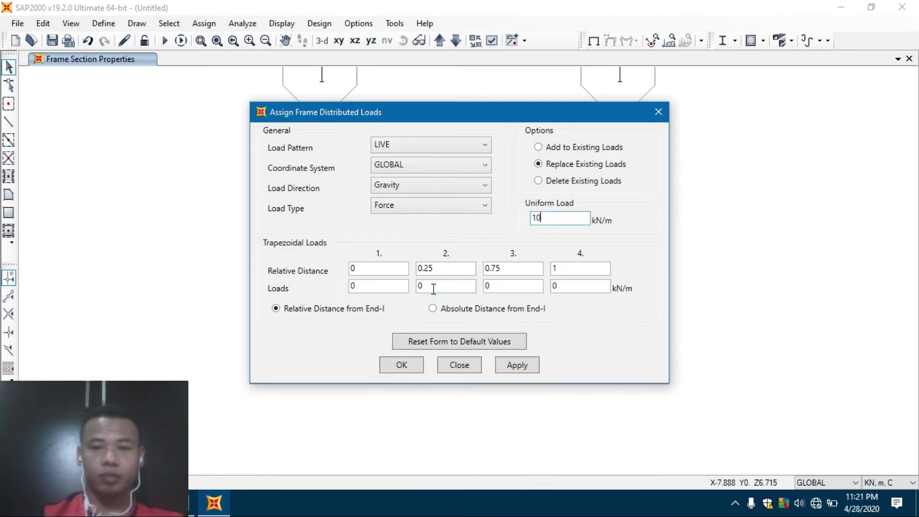
click(401, 365)
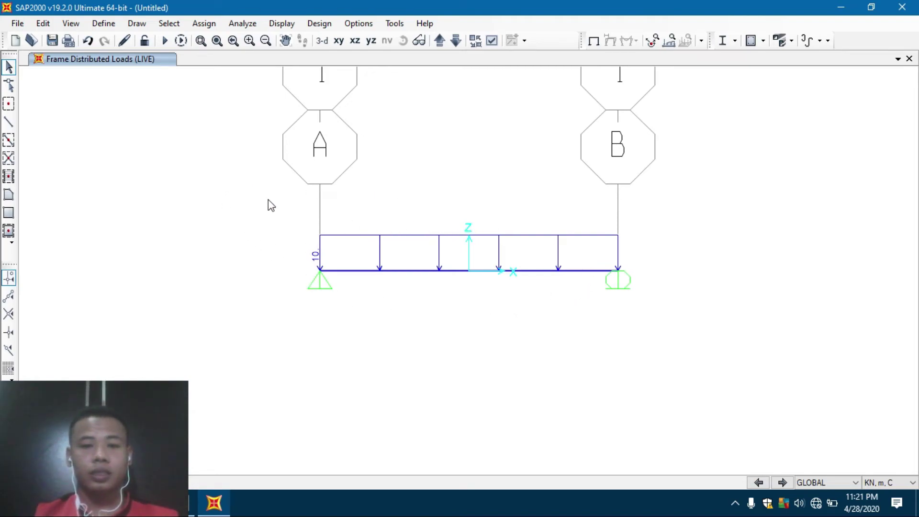
Set the MODAL load case to Do Not Run and start the analysis with the DEAD and LIVE cases.
click(164, 40)
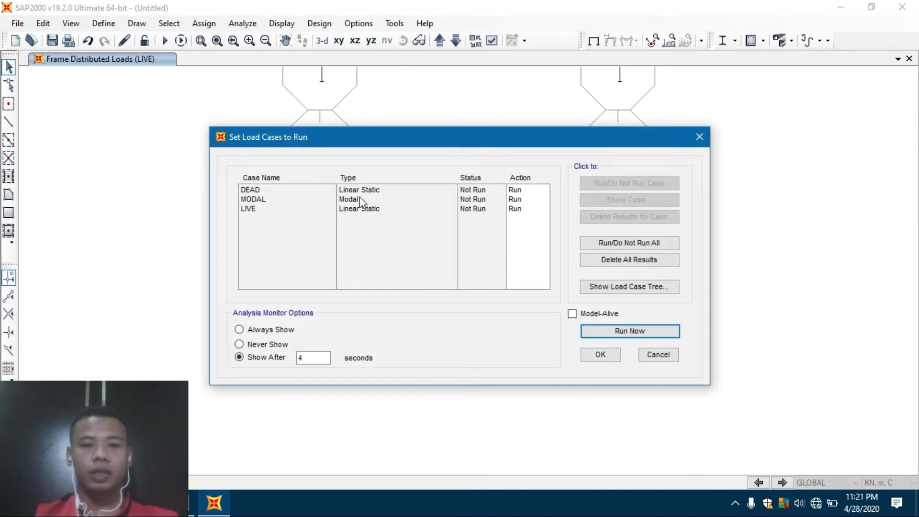
click(349, 200)
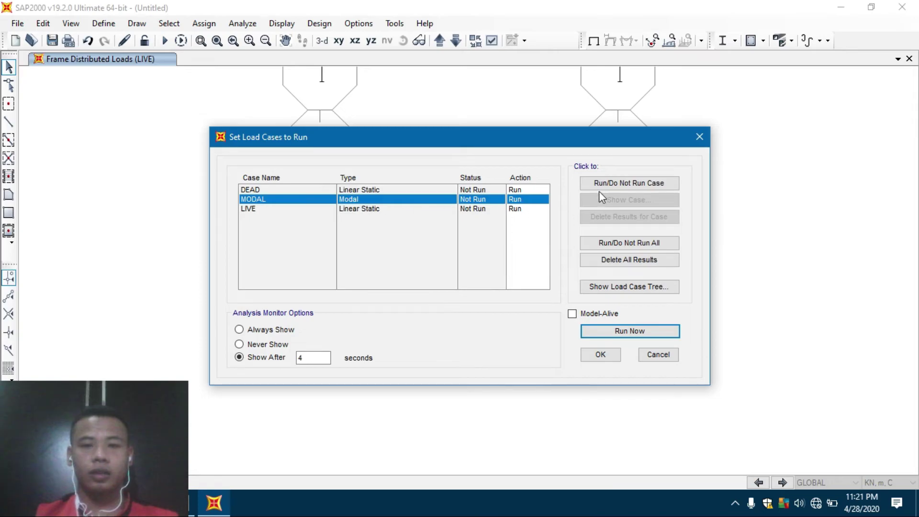
click(604, 184)
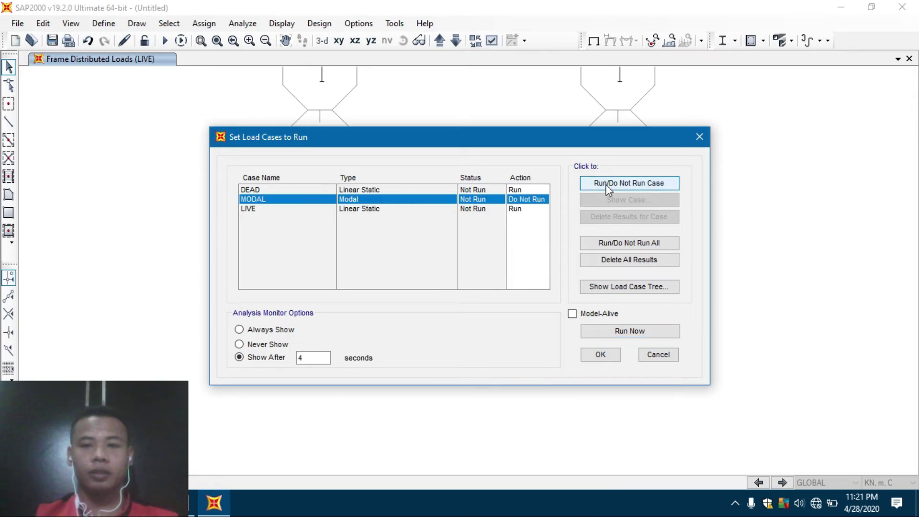
click(616, 332)
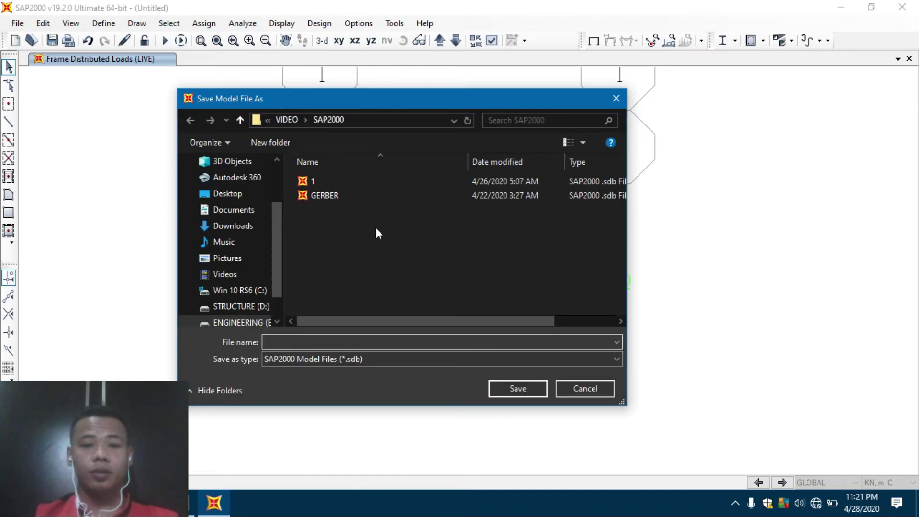
Create a new folder named LATIHAN 1 inside the VIDEO folder for saving the model.
click(241, 120)
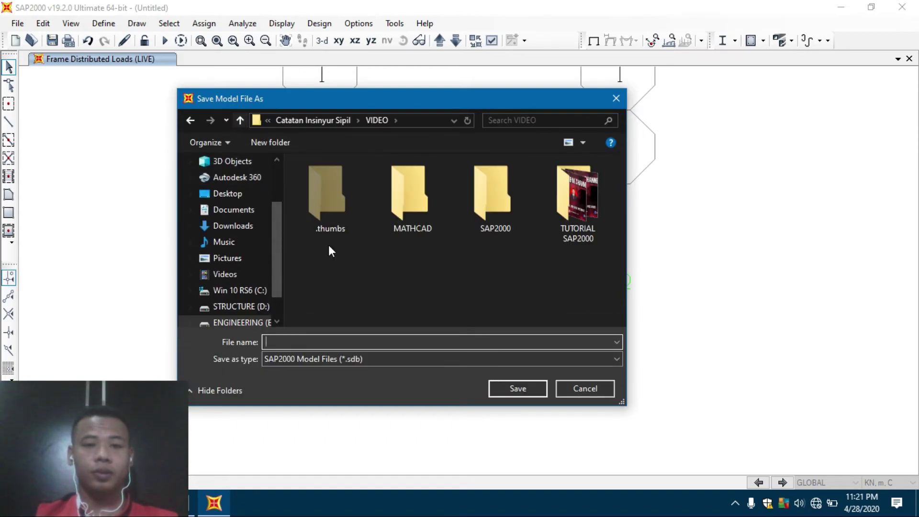
right_click(396, 265)
mouse_move(452, 387)
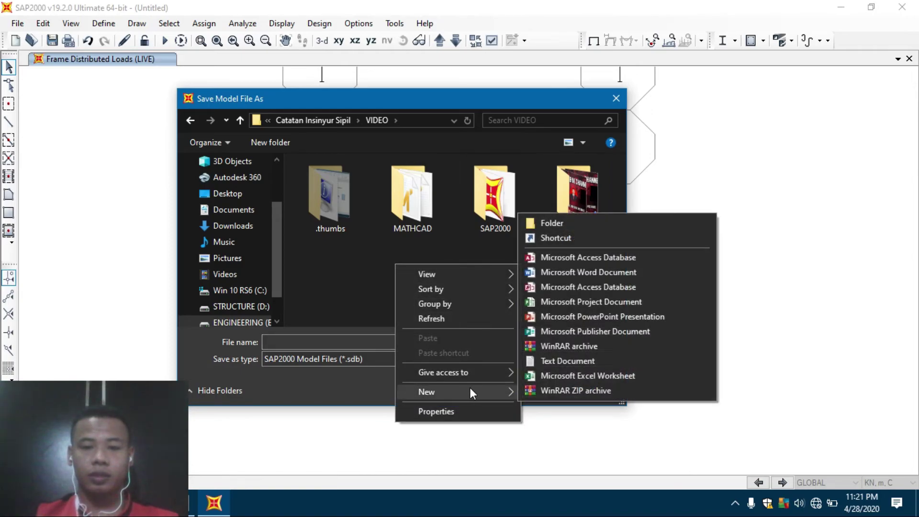
click(550, 223)
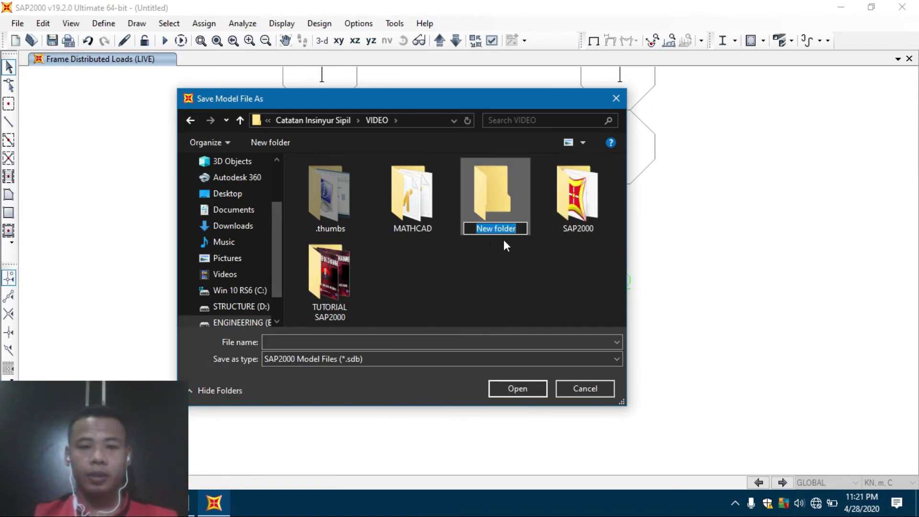
text(LA)
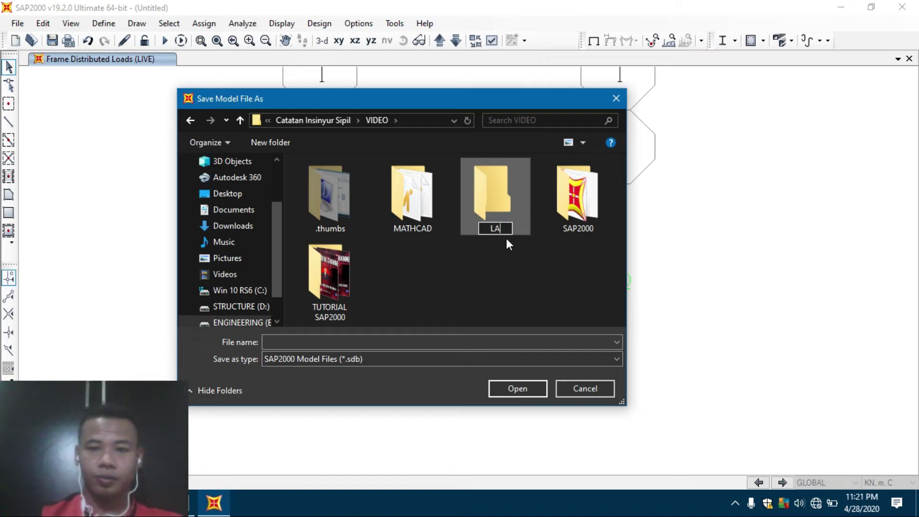
text(TIH)
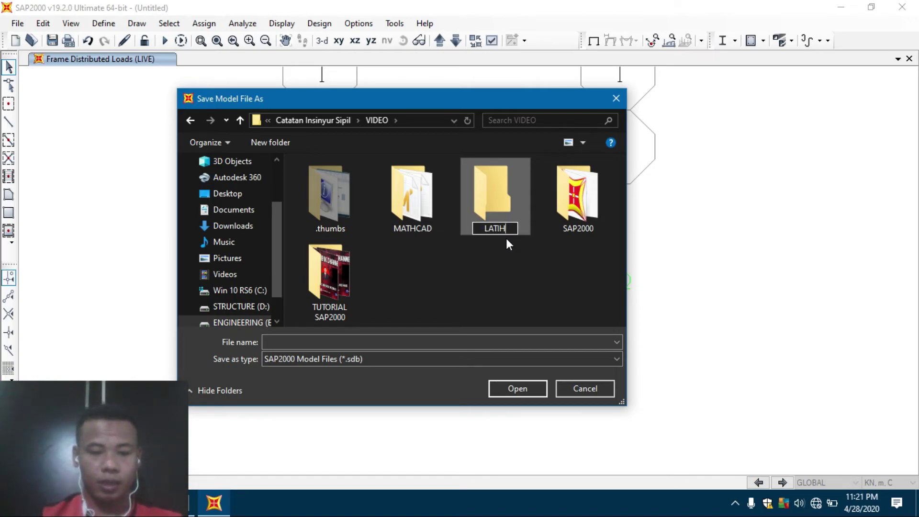
text(AN 1)
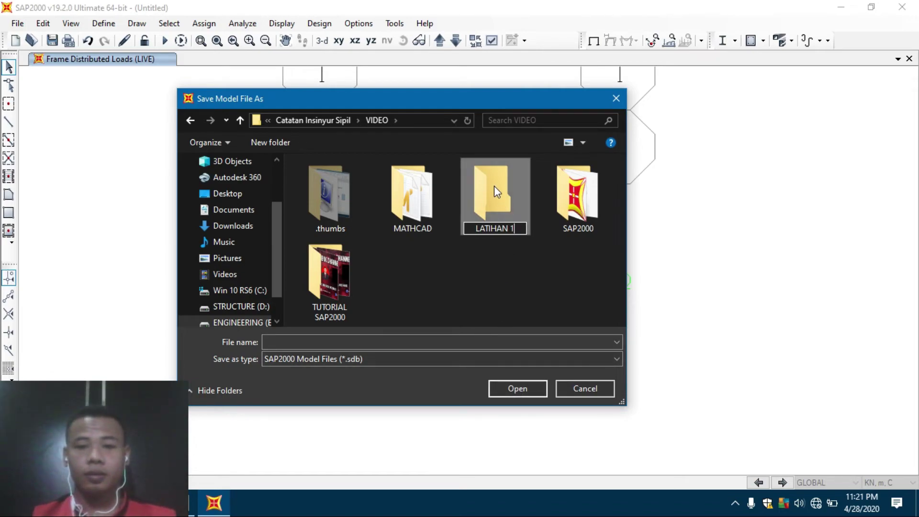
key(Return)
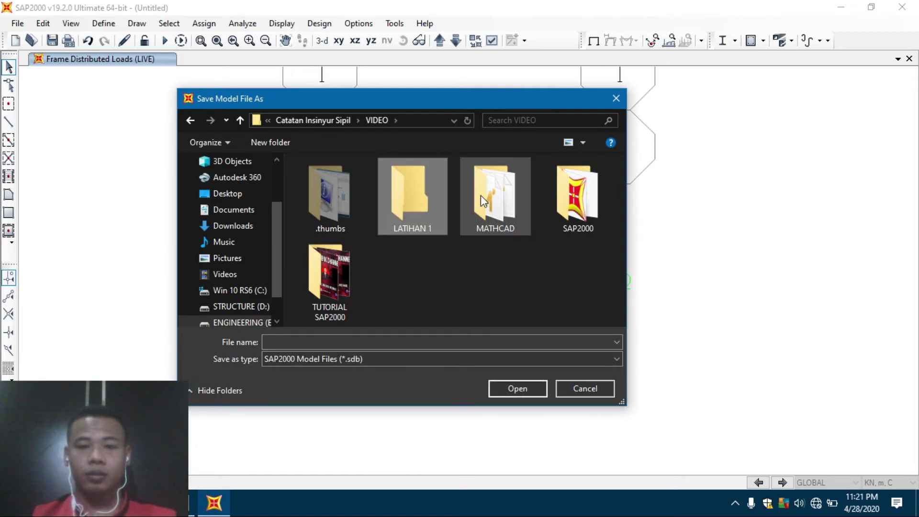
Save the model in the LATIHAN 1 folder as BALOK SEDERHANA and let the analysis run.
double_click(400, 202)
click(283, 342)
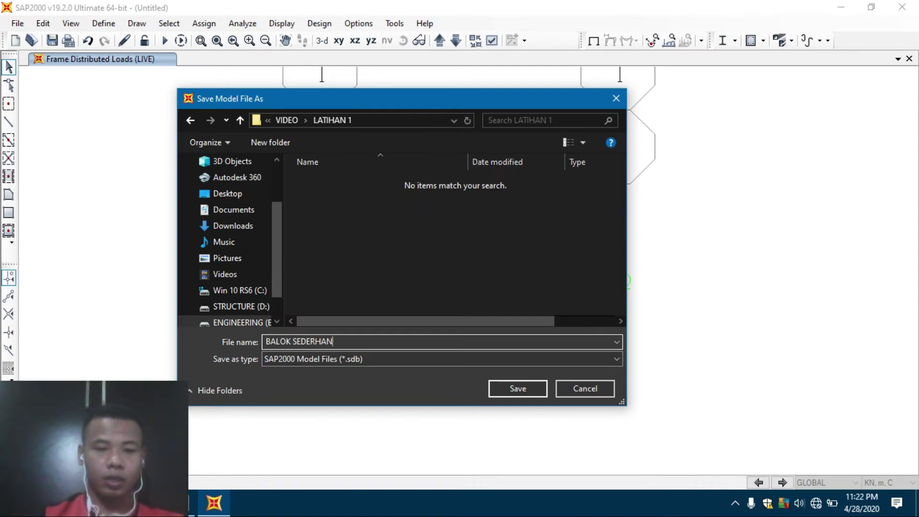
click(524, 386)
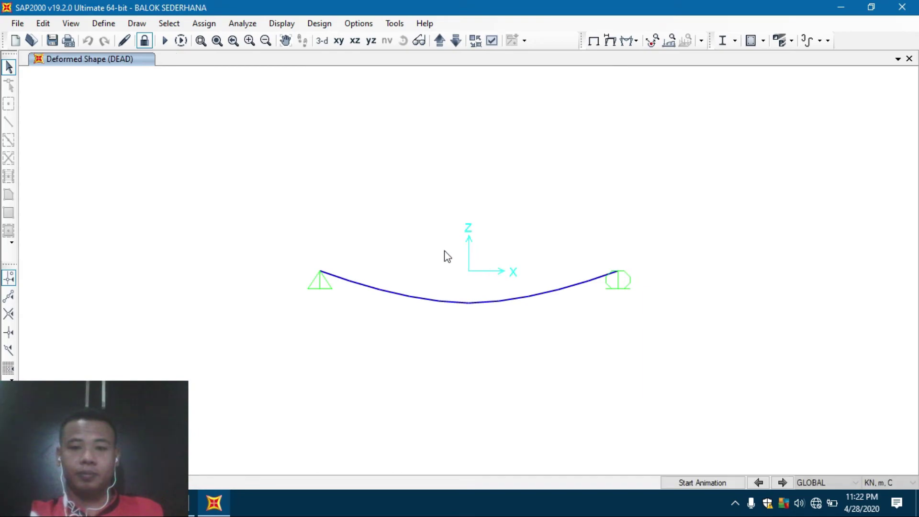
Show the undeformed shape, check the support reactions at A and B in the Mathcad worksheet, and return to SAP2000.
click(593, 41)
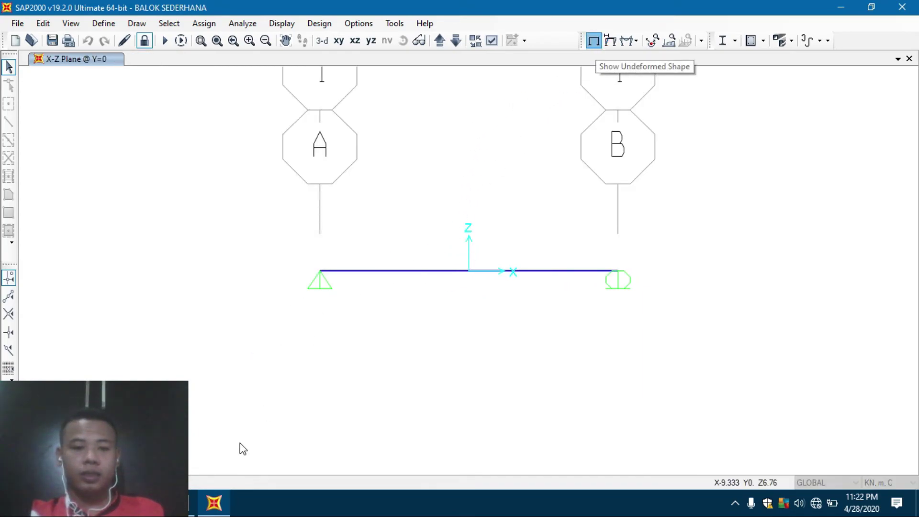
mouse_move(174, 515)
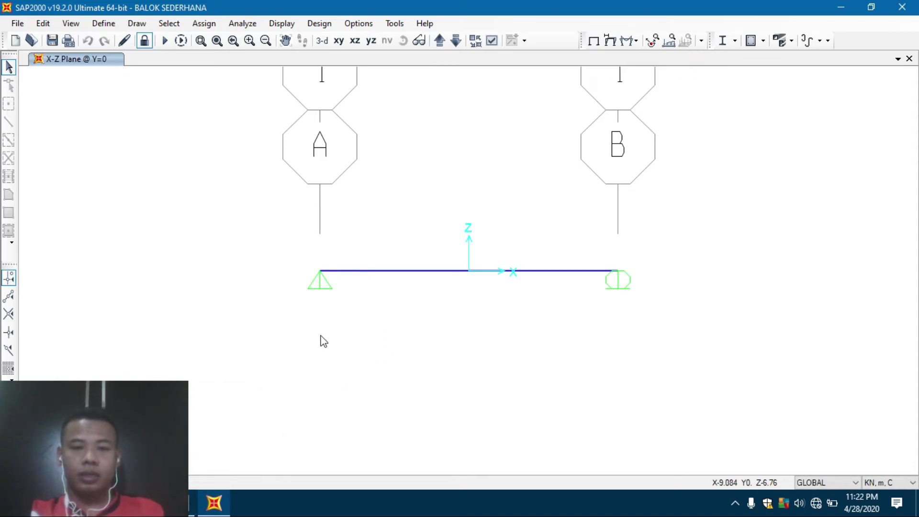
click(177, 513)
scroll(321, 287, down, 5)
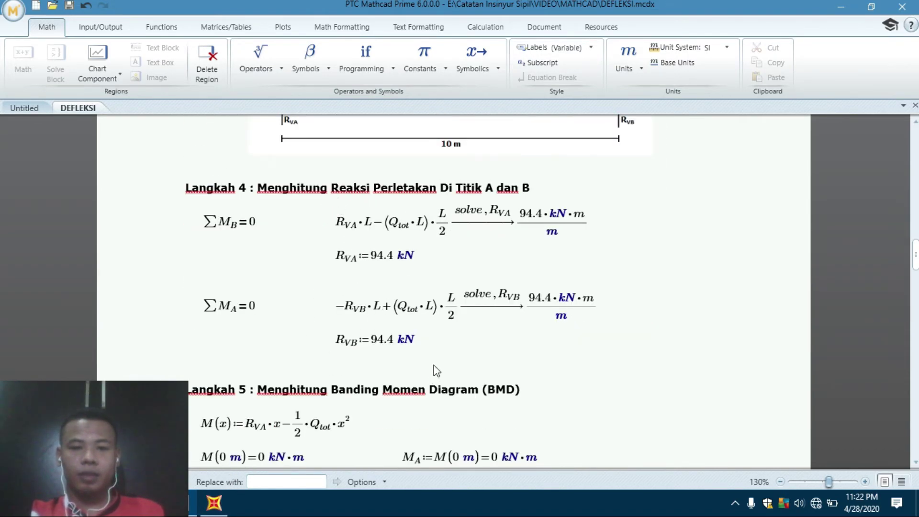
click(214, 502)
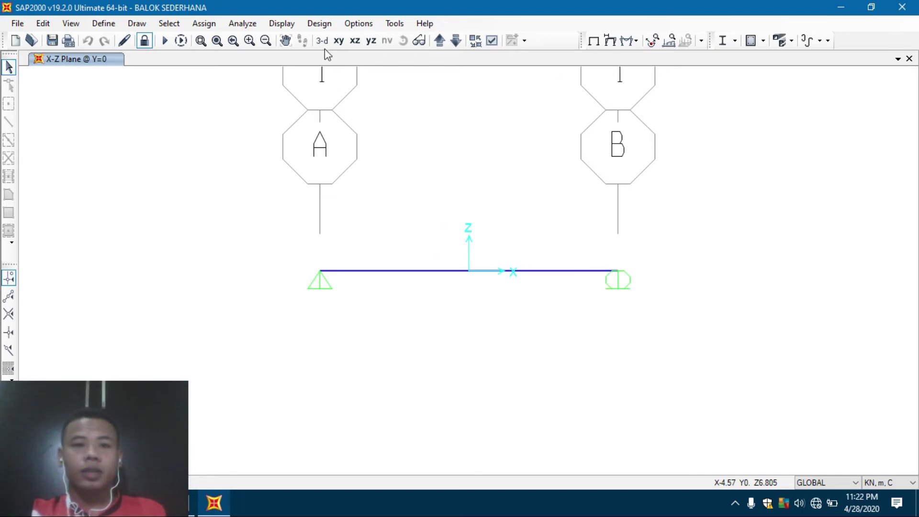
Display the joint reactions for COMB1 as arrows and compare them with the support reactions in the Mathcad worksheet.
click(287, 23)
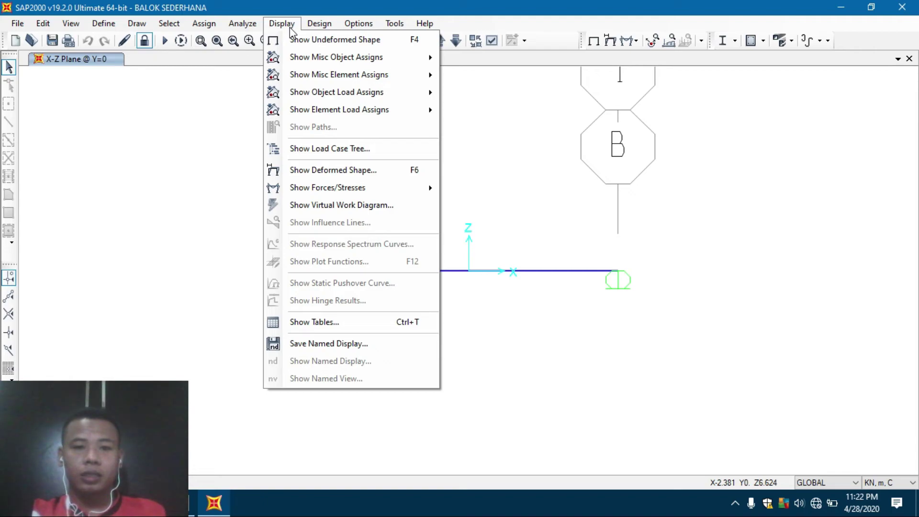
mouse_move(310, 191)
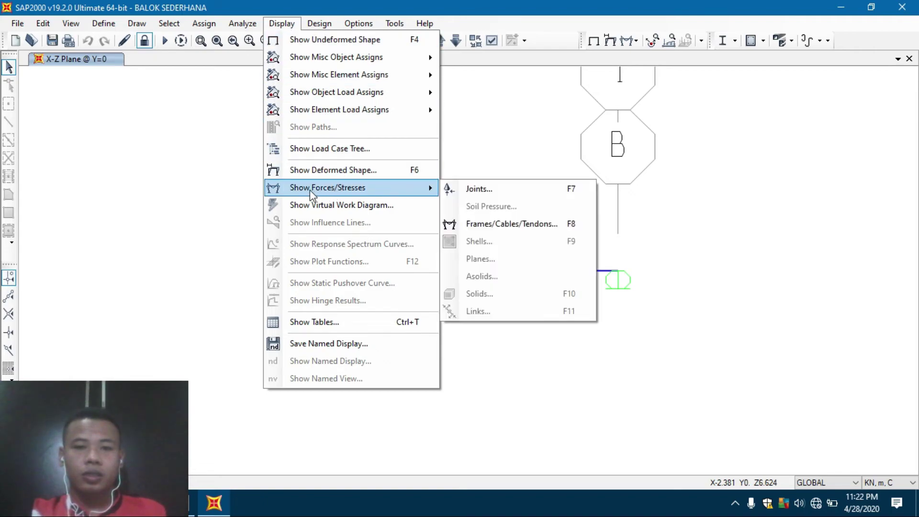
click(480, 190)
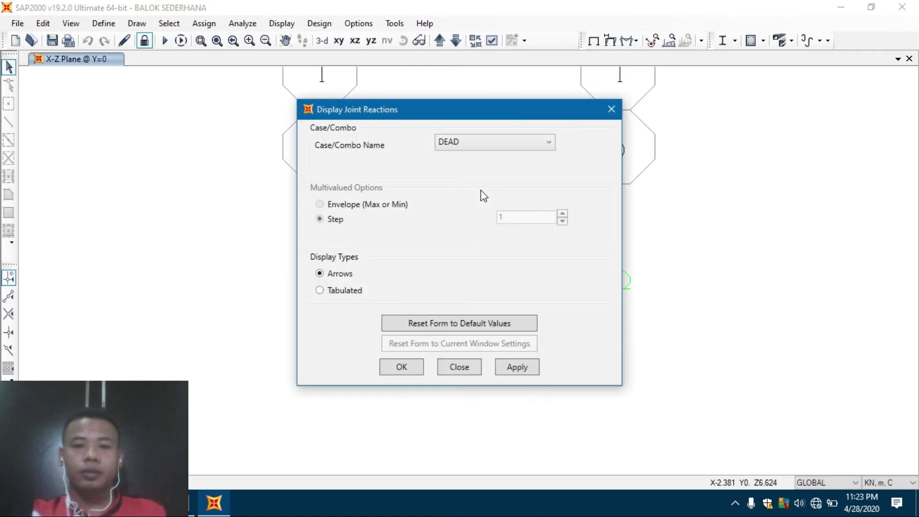
click(479, 143)
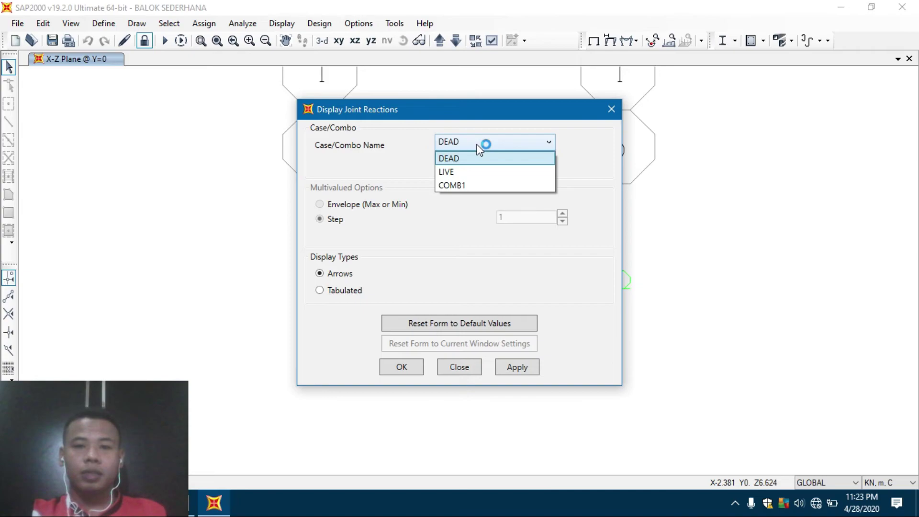
click(463, 185)
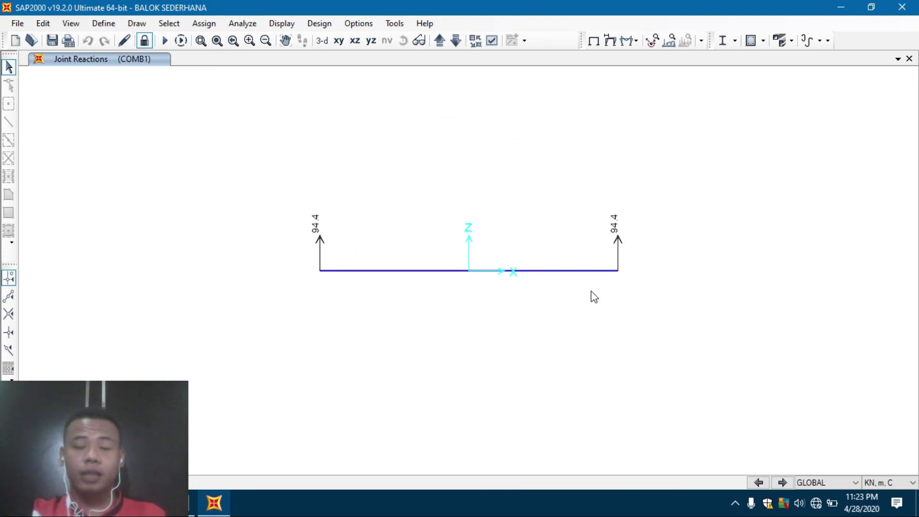
click(186, 506)
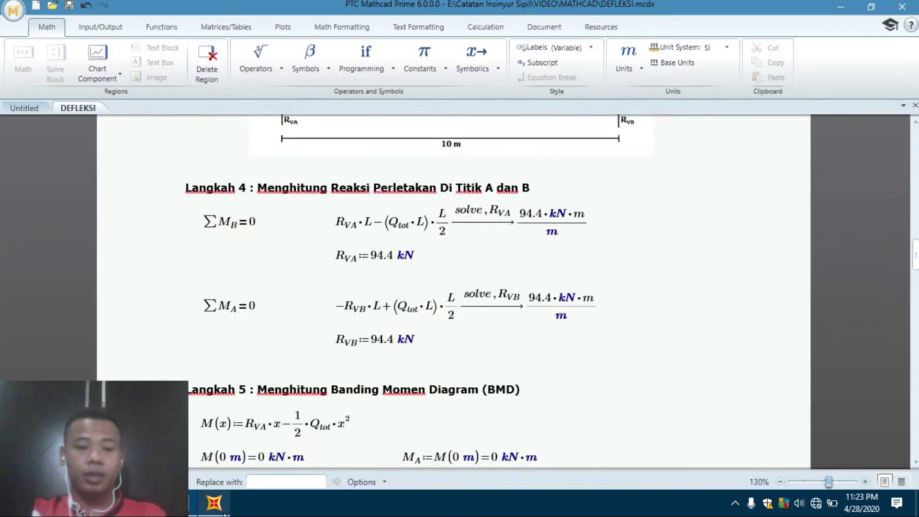
click(214, 502)
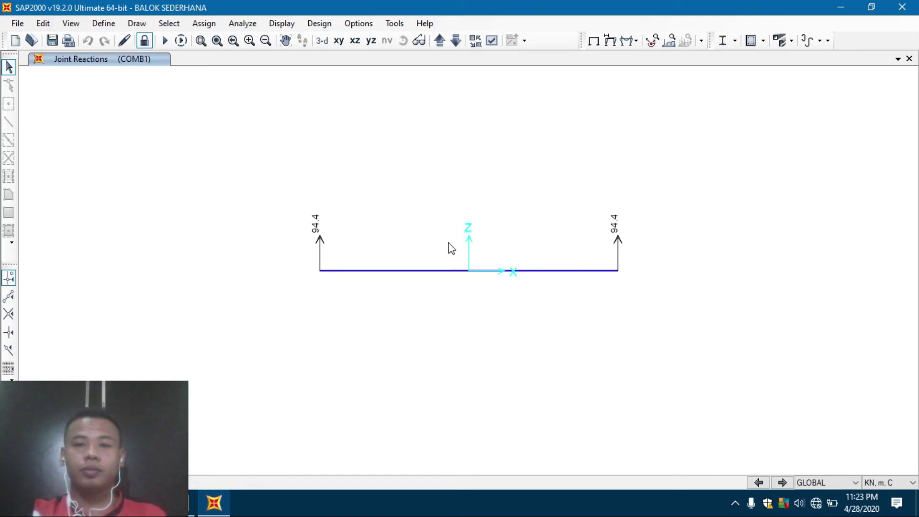
Check the bending moment calculations of Langkah 5 in the Mathcad worksheet and return to SAP2000.
click(187, 508)
scroll(368, 324, down, 4)
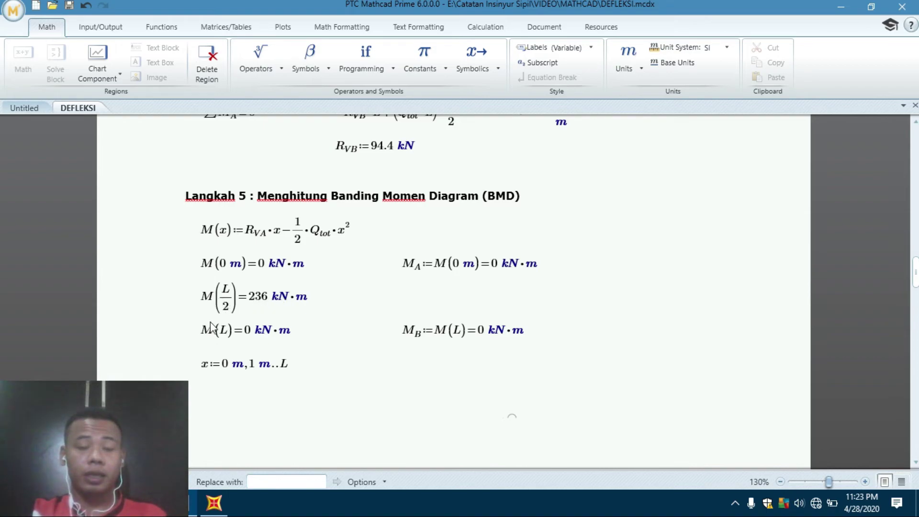
click(213, 505)
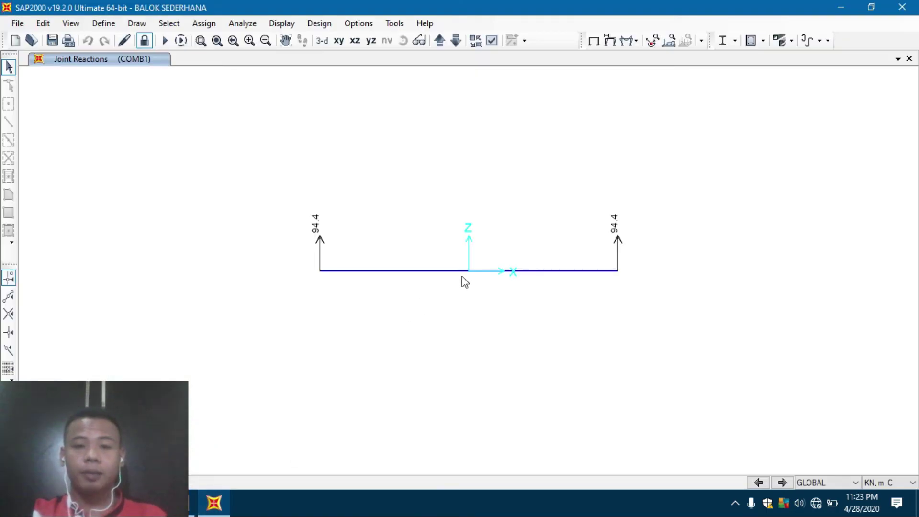
Display the frame force diagram of Moment 3-3 for COMB1 as a filled diagram.
click(280, 23)
mouse_move(341, 190)
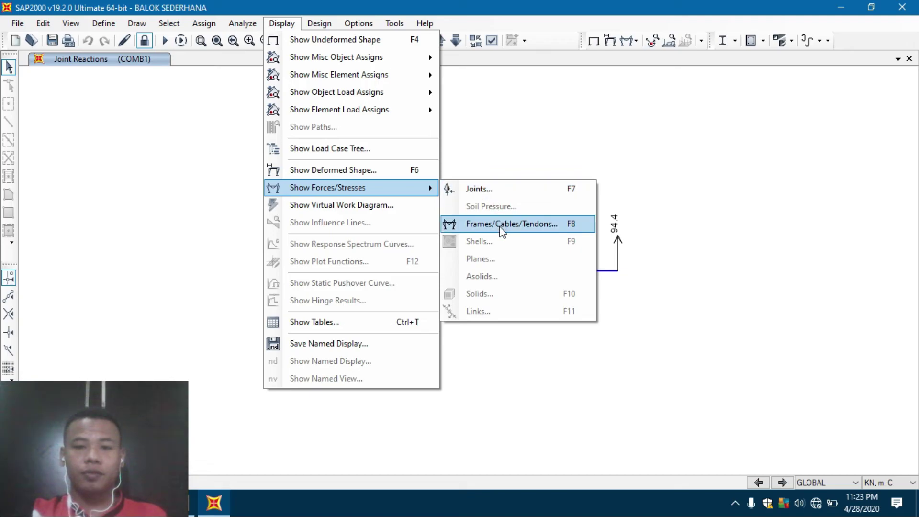
key(F8)
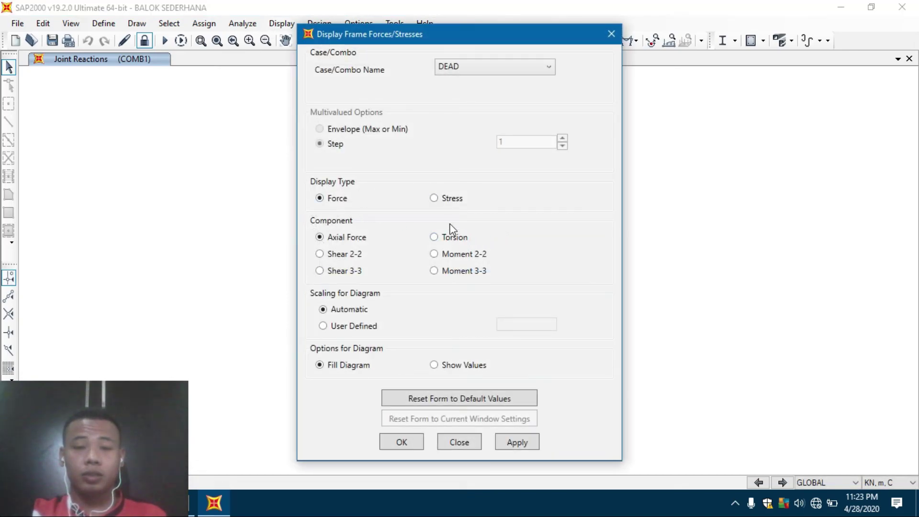
click(450, 275)
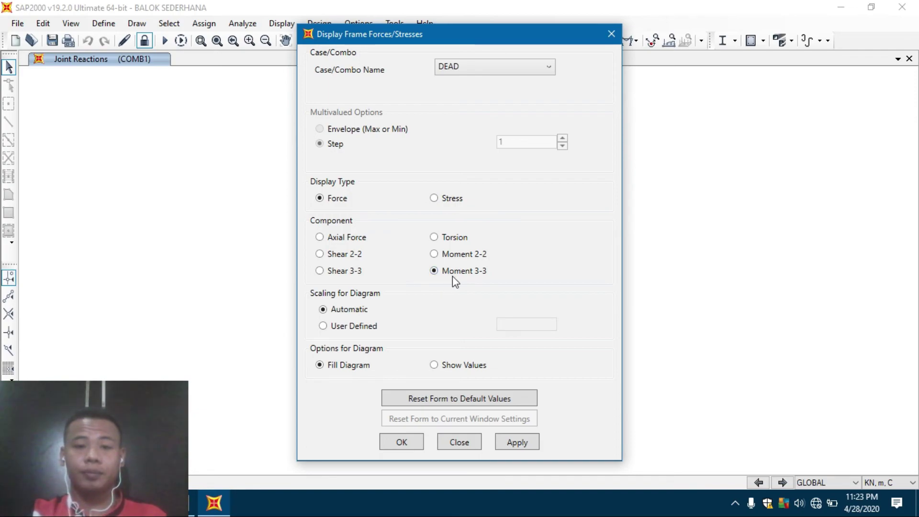
click(472, 71)
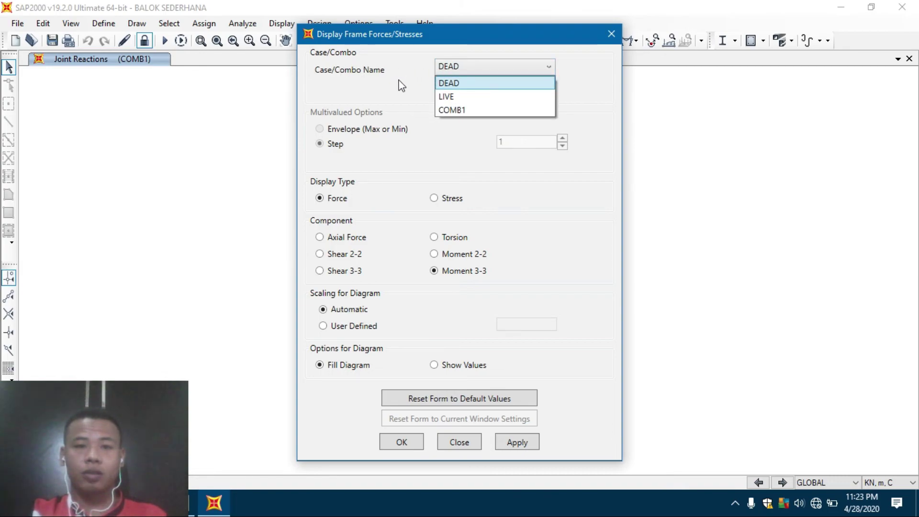
click(459, 111)
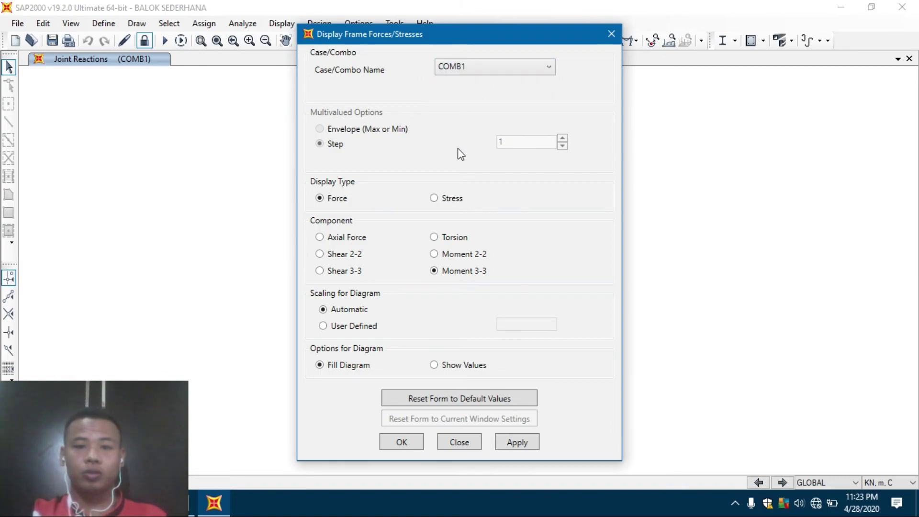
click(402, 441)
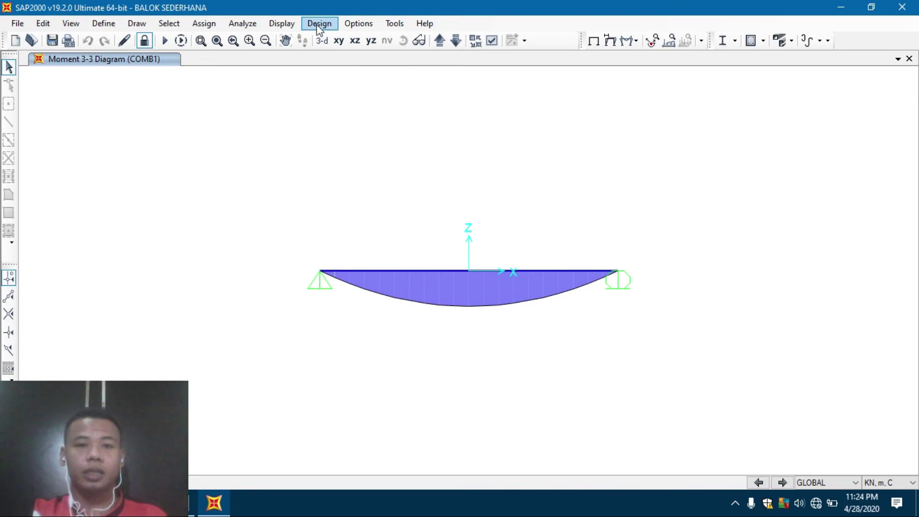
Redisplay the COMB1 Moment 3-3 diagram with Show Values instead of the fill.
click(282, 23)
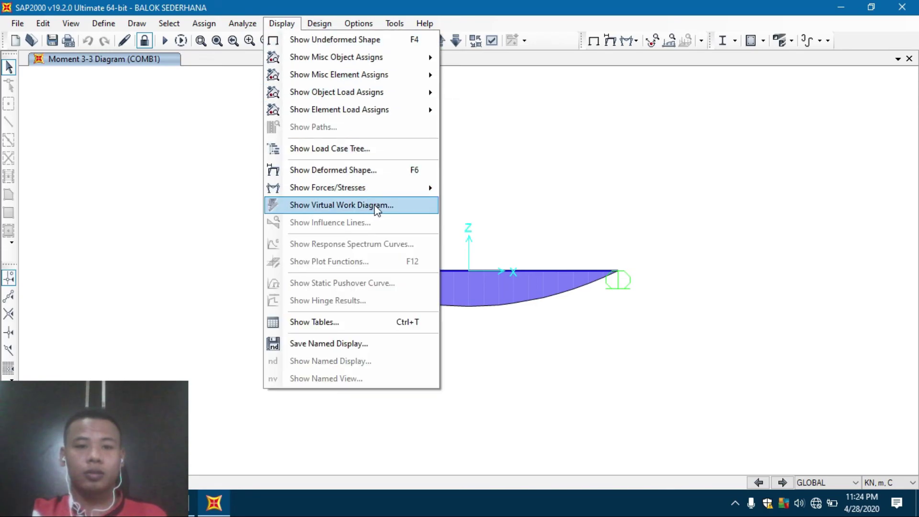
mouse_move(391, 187)
click(485, 224)
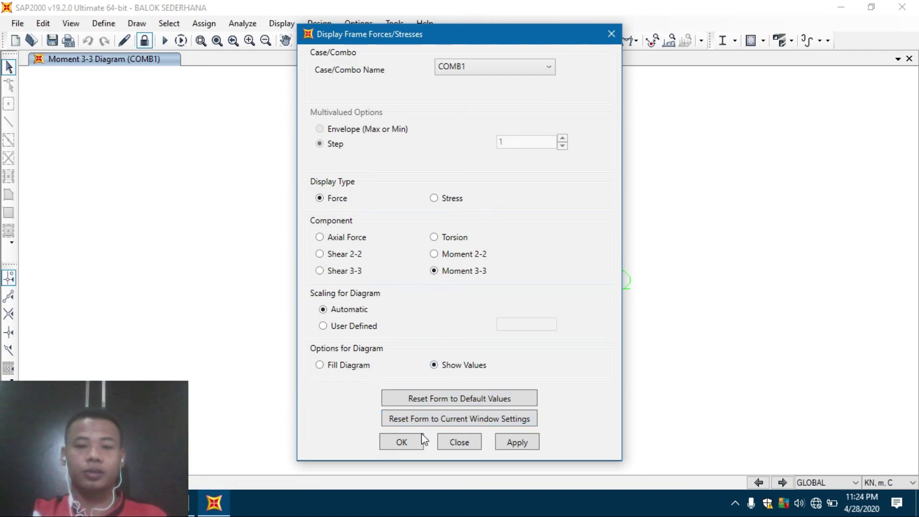
click(401, 441)
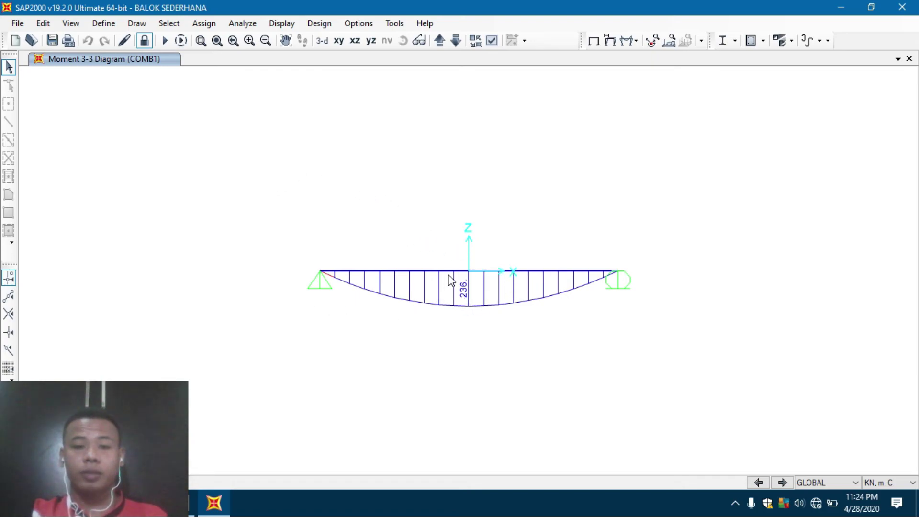
Open the beam's detailed force diagrams and compare the maximum moment with M(L/2) in the Mathcad worksheet.
mouse_move(447, 275)
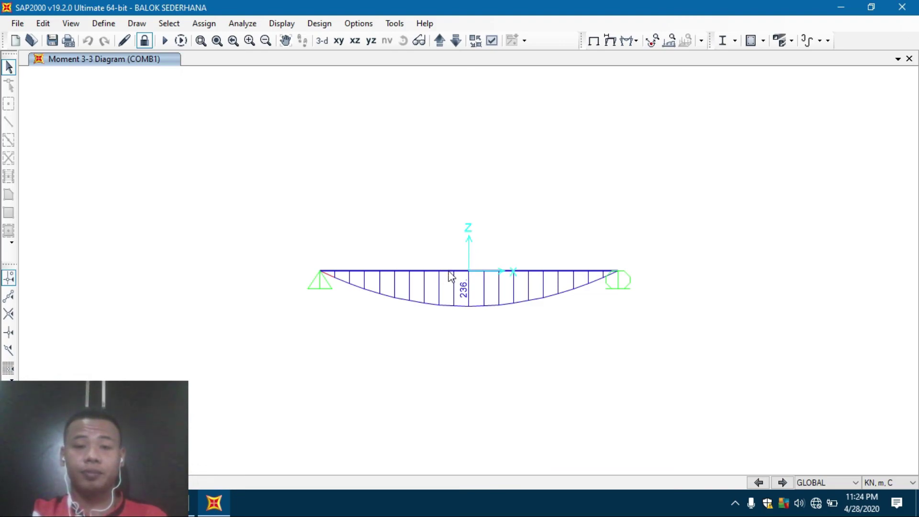
right_click(449, 273)
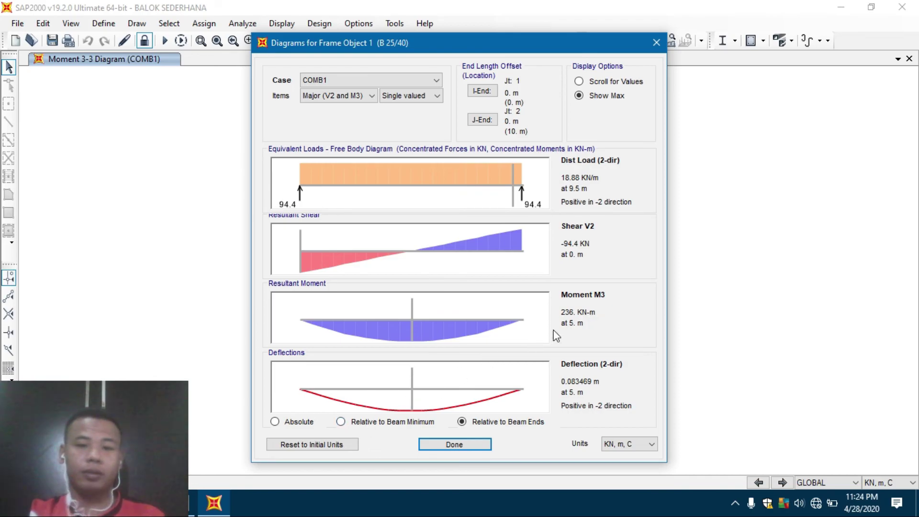
click(189, 507)
scroll(333, 360, down, 1)
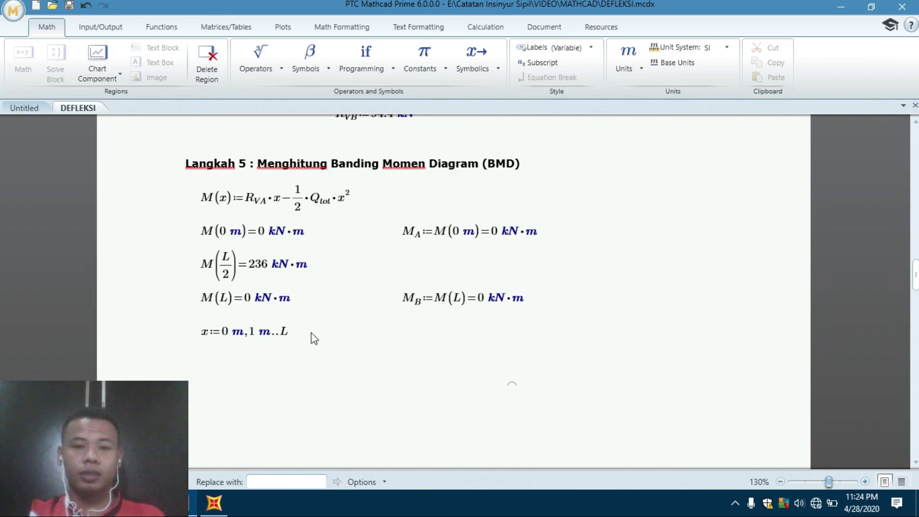
click(312, 269)
click(301, 263)
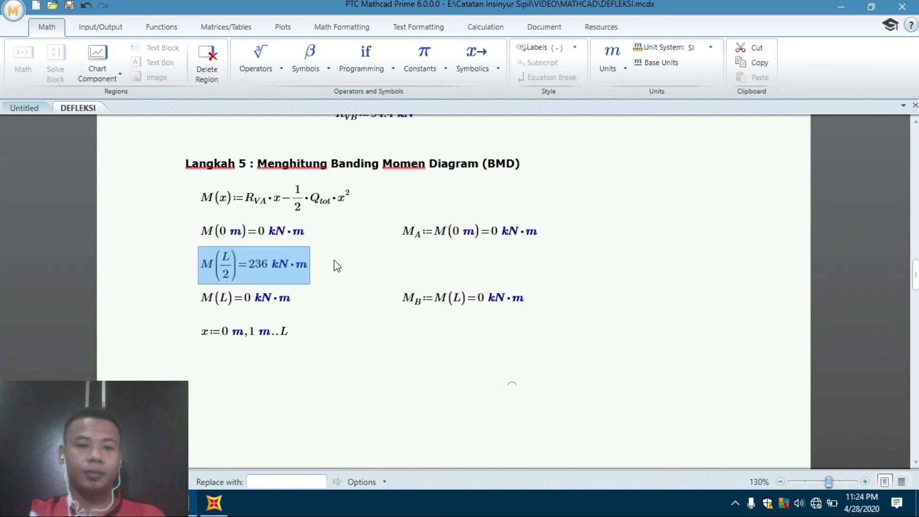
Review the moment plot and the Langkah 6 shear forces in Mathcad and compare them with the SAP2000 beam diagrams.
scroll(337, 261, down, 4)
scroll(338, 268, down, 7)
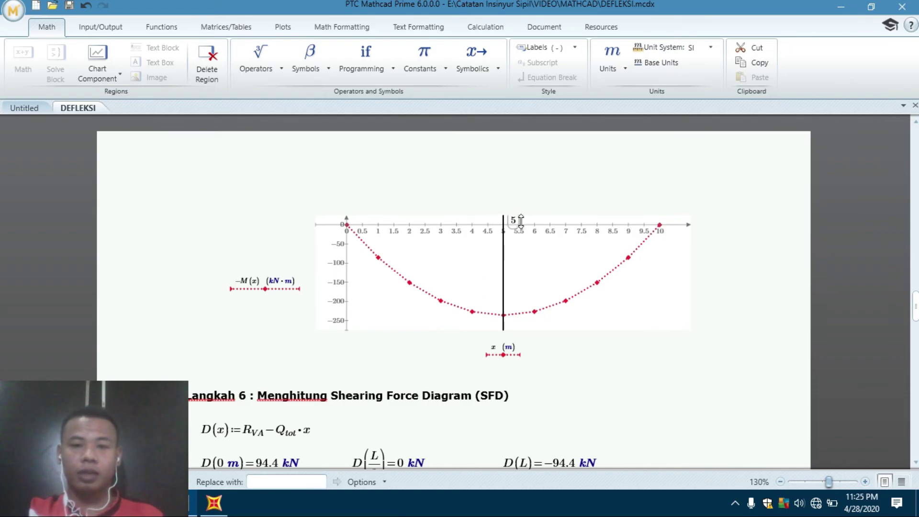
scroll(379, 335, down, 4)
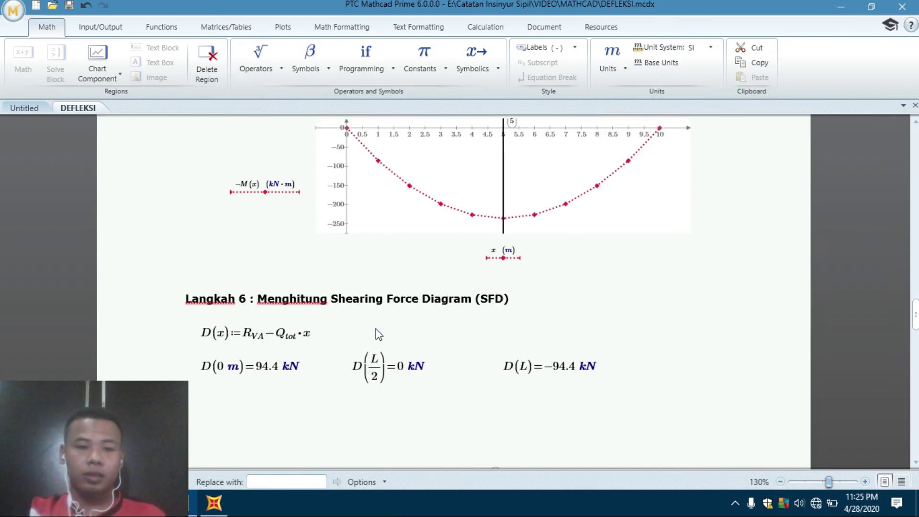
click(469, 307)
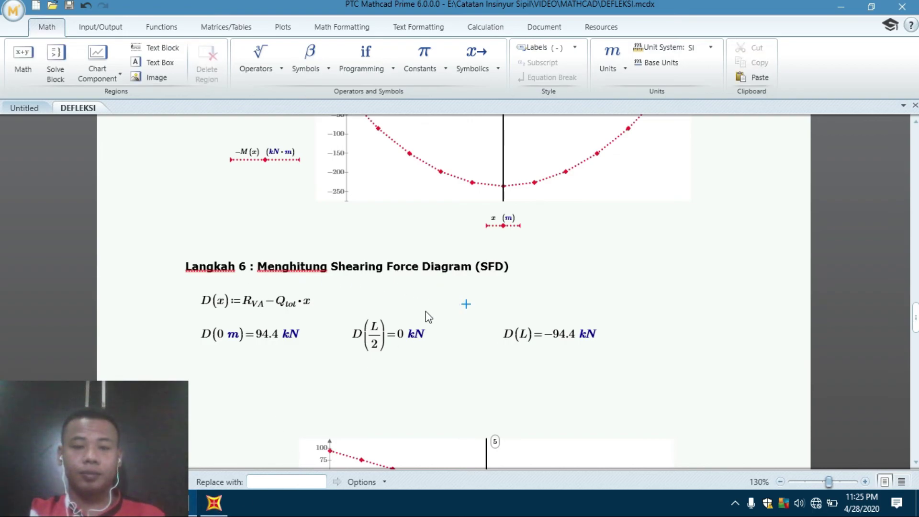
scroll(353, 312, down, 1)
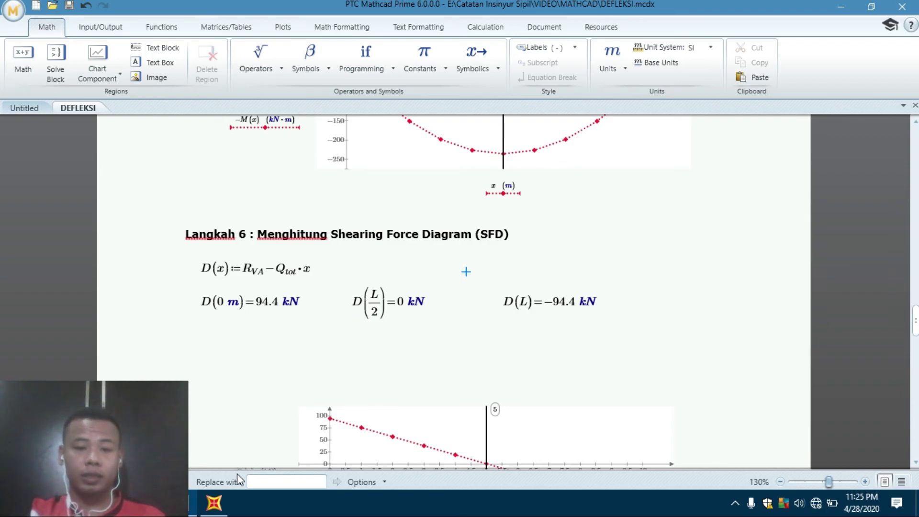
click(214, 503)
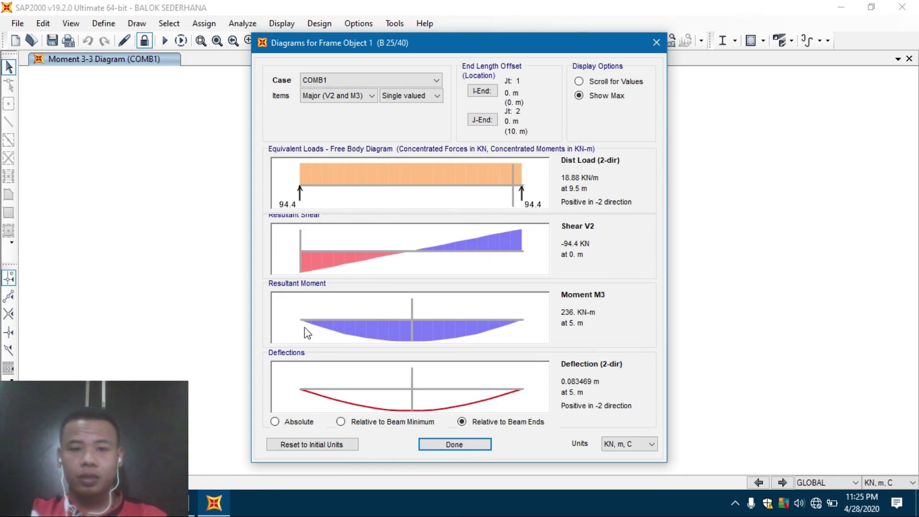
click(214, 502)
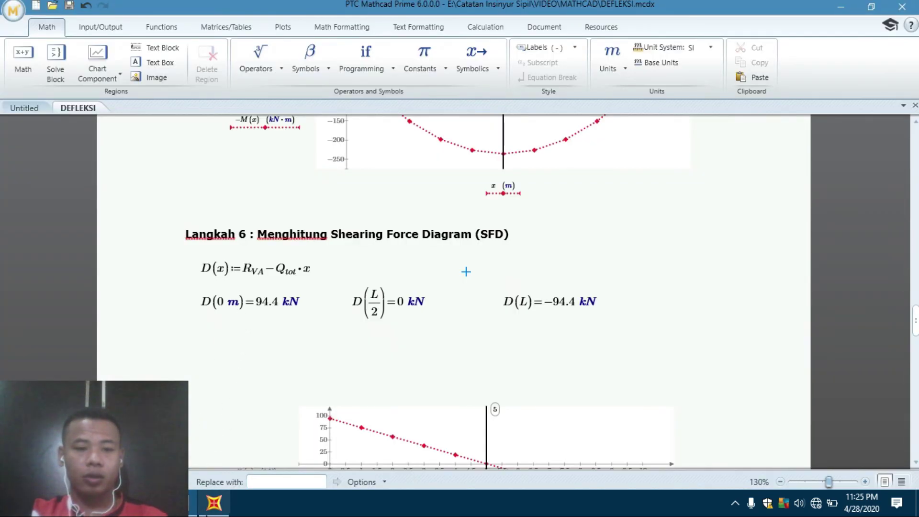
click(214, 502)
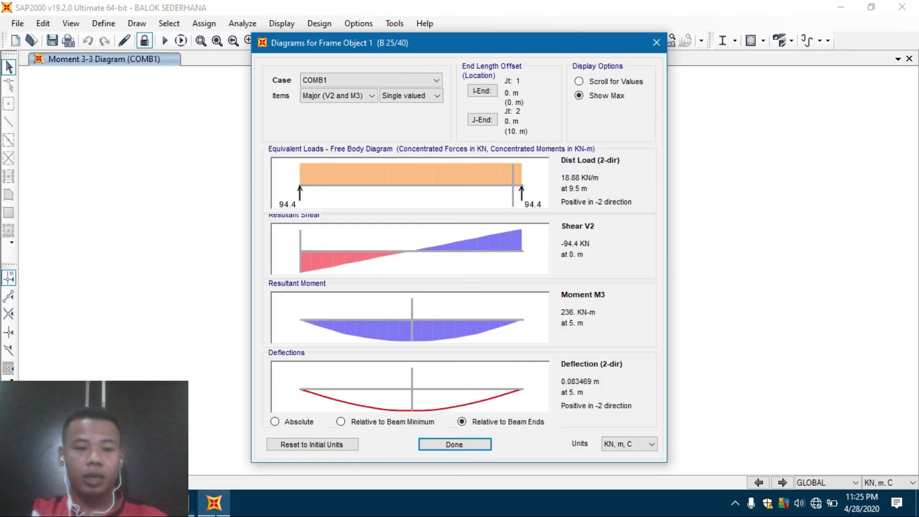
Switch the beam diagrams to Scroll for Values, check the start shear against Mathcad, and set the location to 5 m.
click(598, 86)
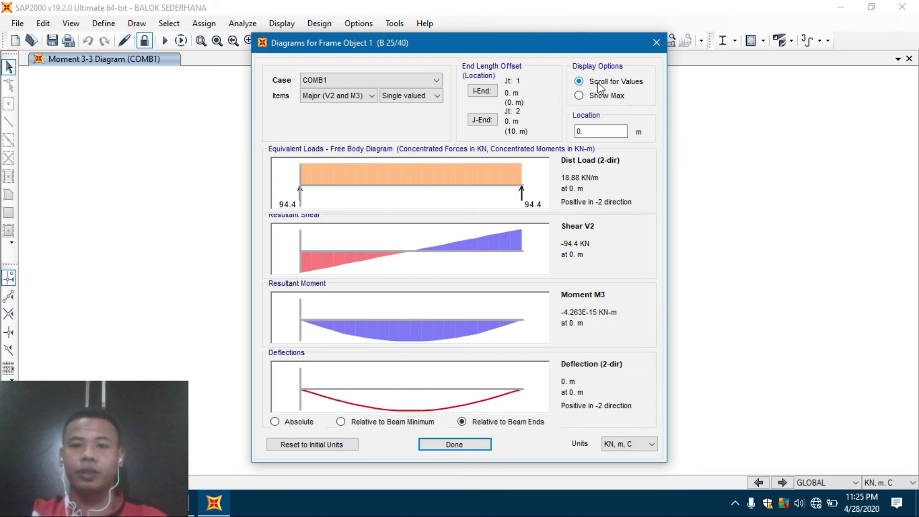
click(590, 130)
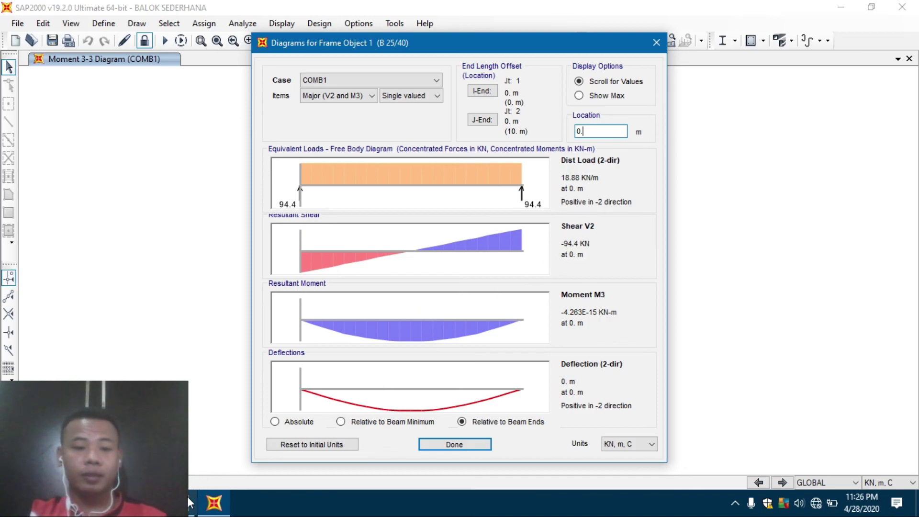
click(182, 513)
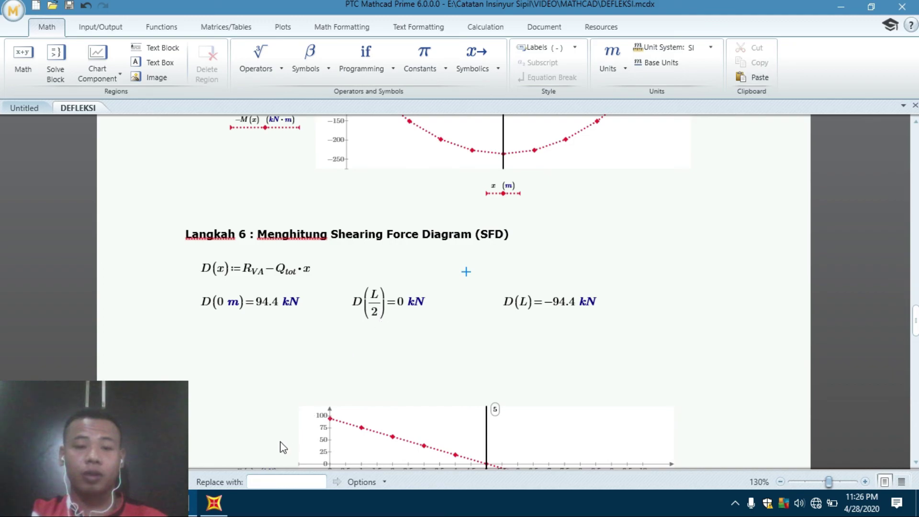
click(214, 502)
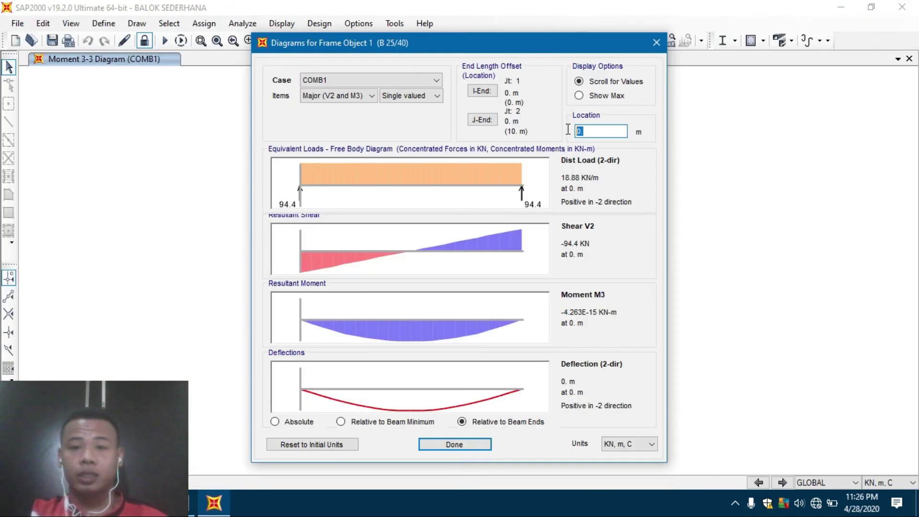
text(5)
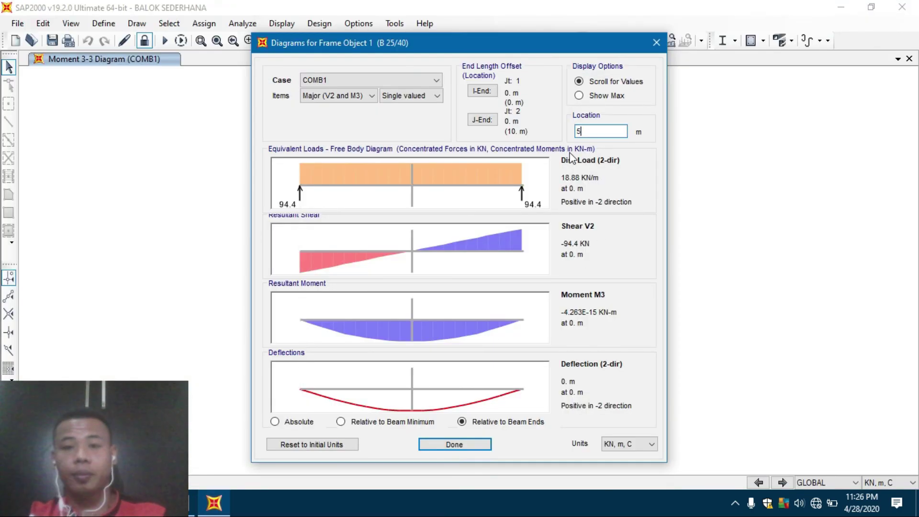
key(Return)
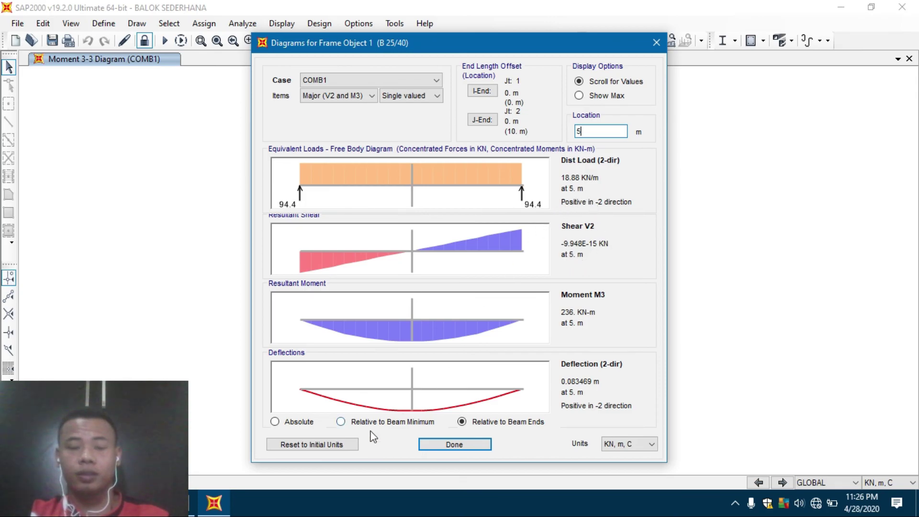
Check the end shear D(L) in the Mathcad worksheet and set the SAP2000 diagram location to 10 m.
click(177, 506)
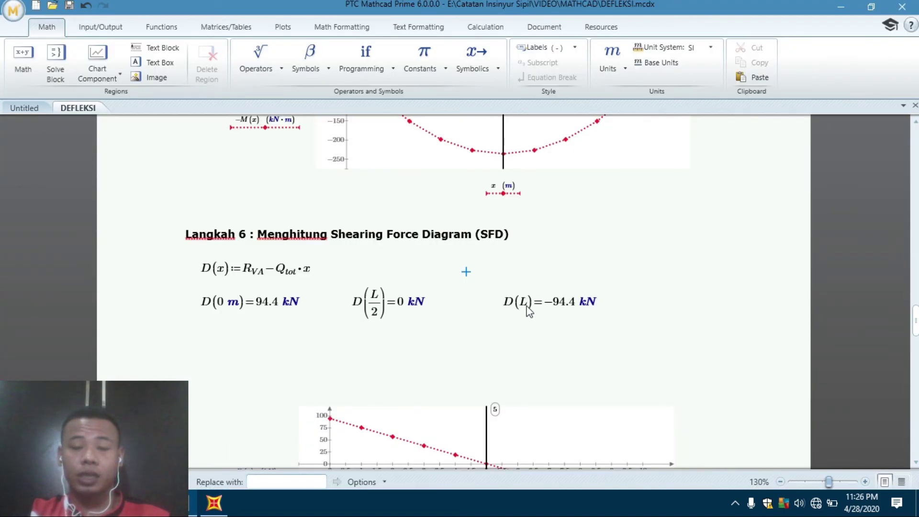
click(213, 502)
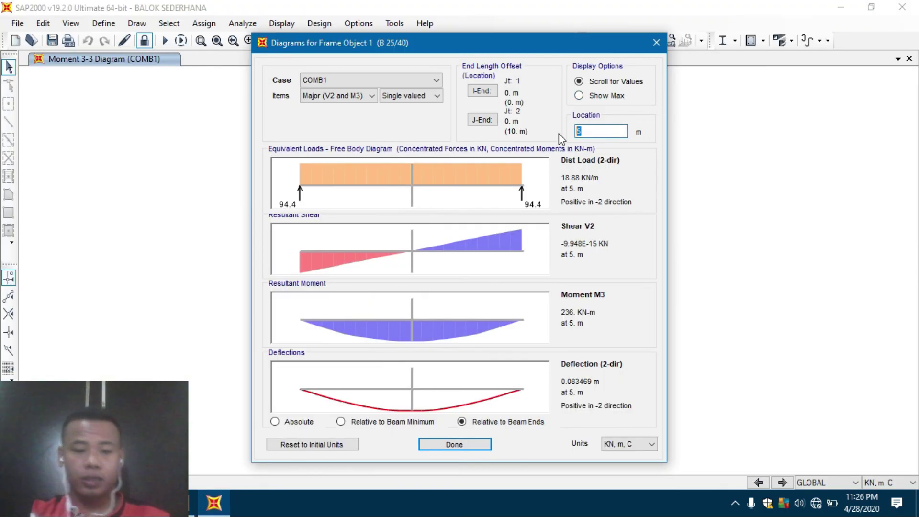
text(10)
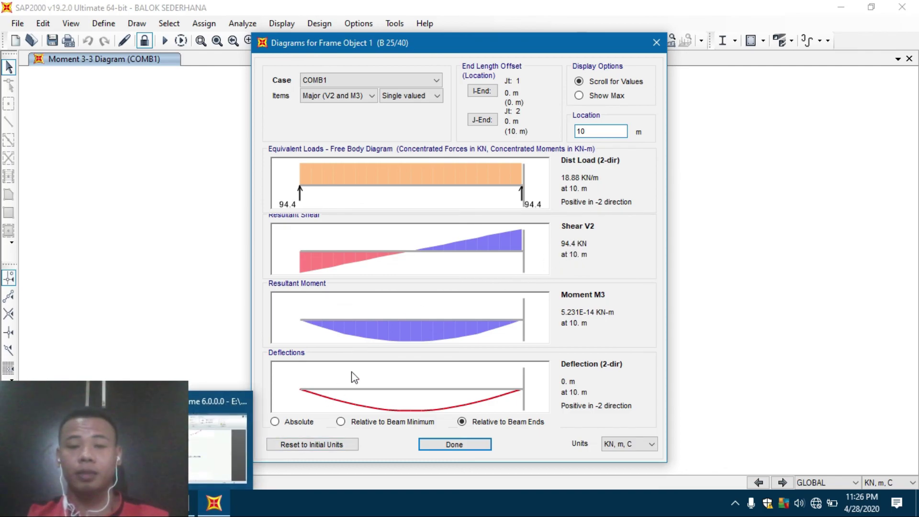
Examine the Langkah 7 deflection calculation at point C (5 m) in the Mathcad worksheet.
click(173, 514)
scroll(301, 323, down, 10)
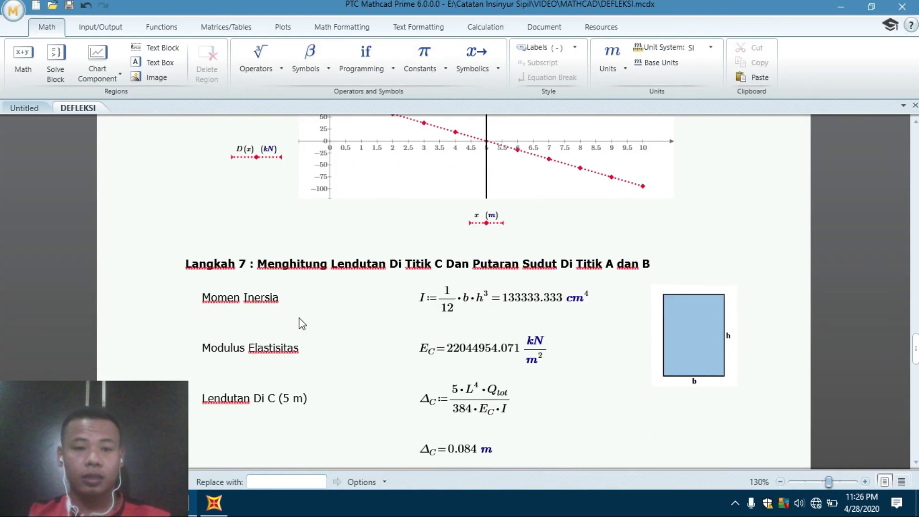
scroll(286, 341, down, 1)
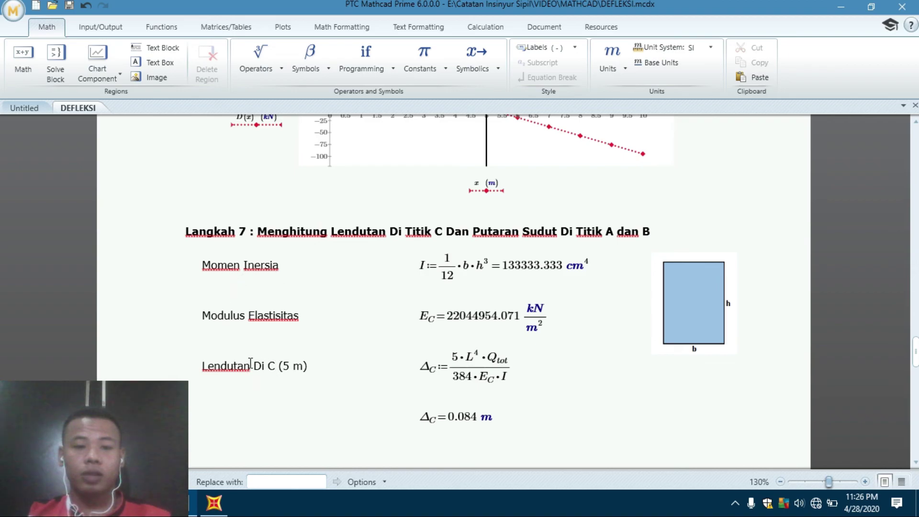
click(289, 366)
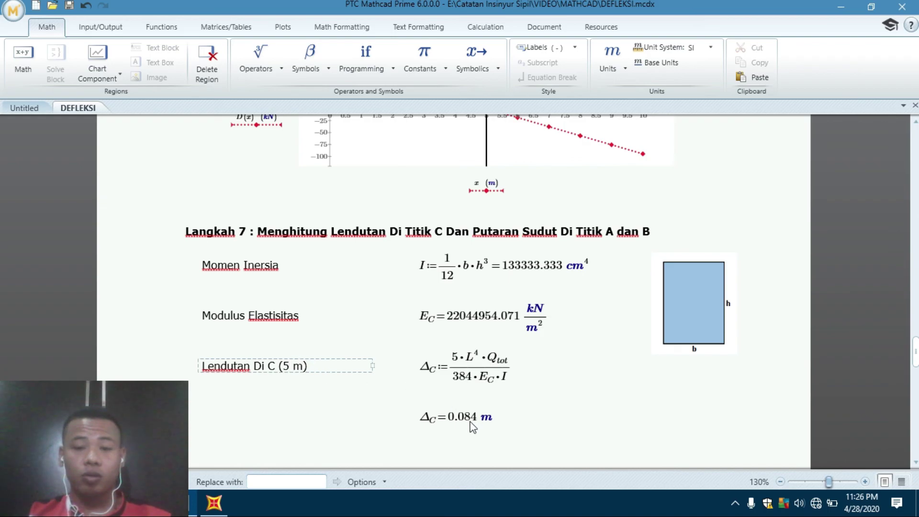
click(516, 403)
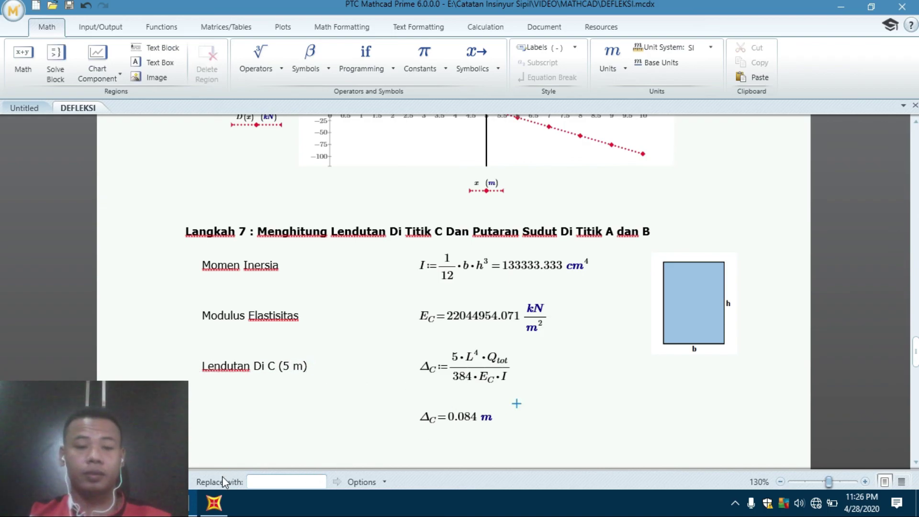
Check the maximum beam deflection in SAP2000, and display the Mathcad deflection result at point C with four decimal places.
click(214, 506)
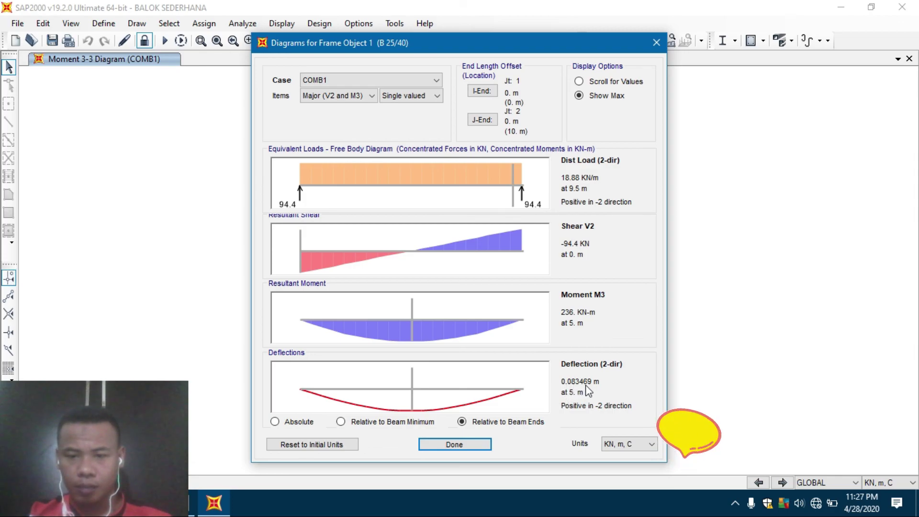
click(192, 503)
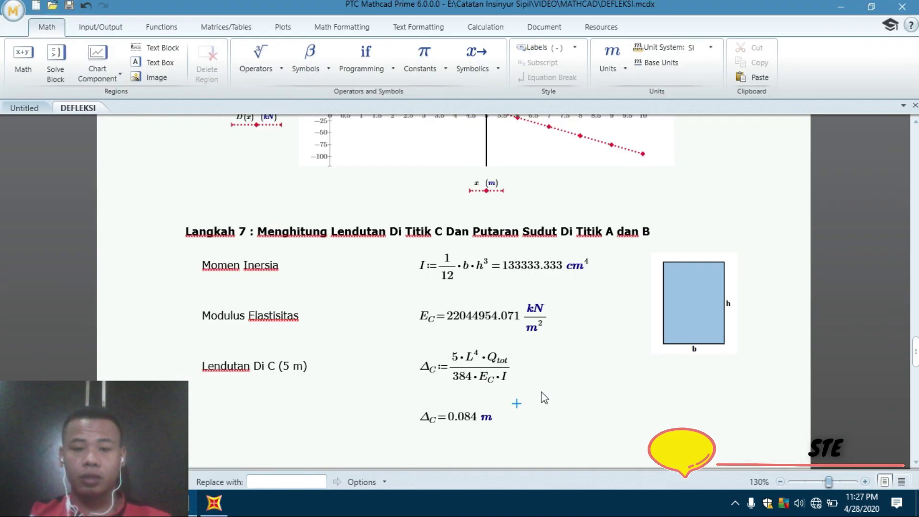
click(473, 420)
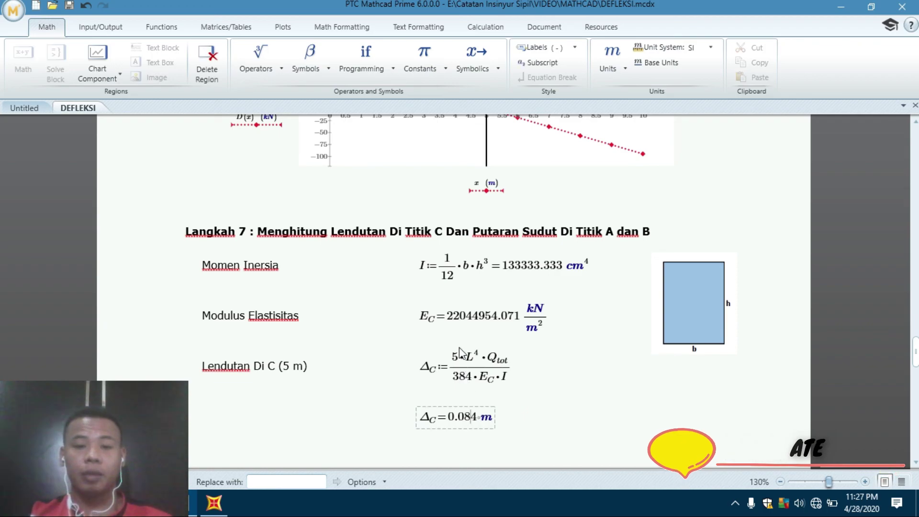
click(361, 28)
click(246, 47)
click(223, 61)
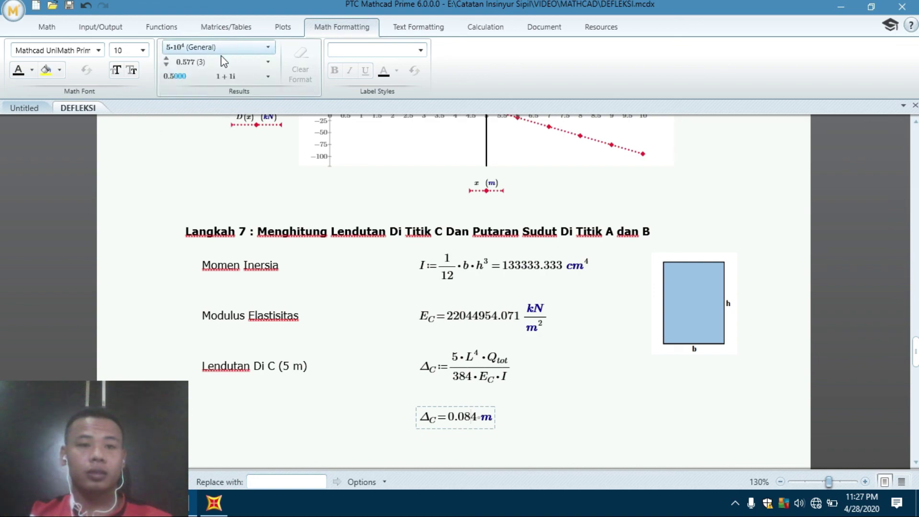
click(223, 61)
click(210, 142)
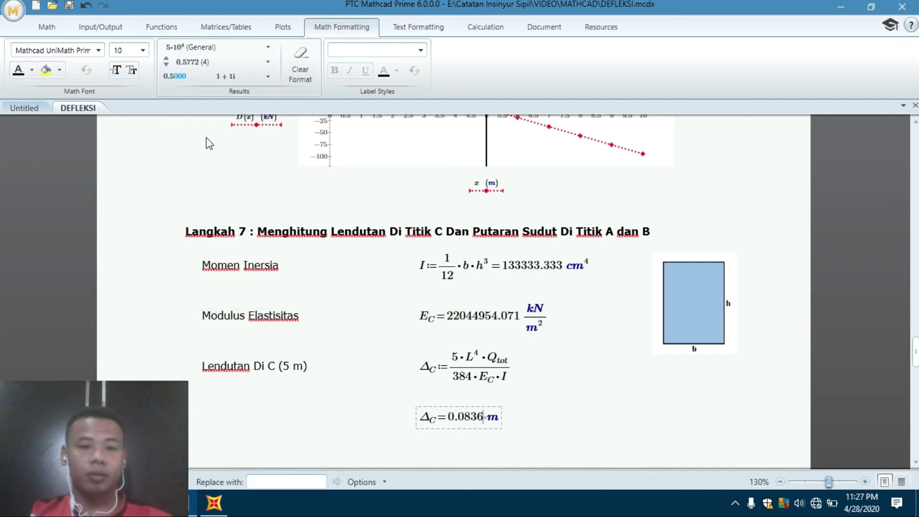
click(550, 403)
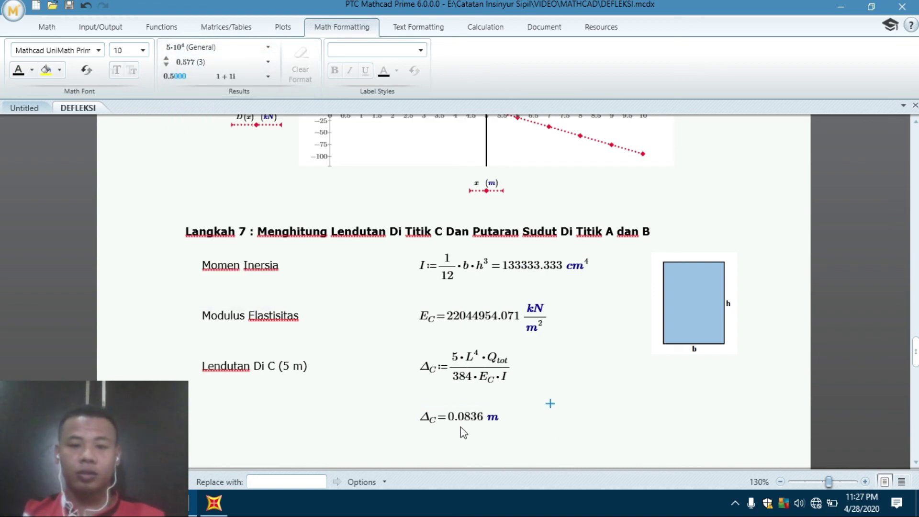
Recheck the deflection in SAP2000, close the beam diagrams, and display the COMB1 Moment 3-3 frame diagram as a filled diagram.
key(alt+Tab)
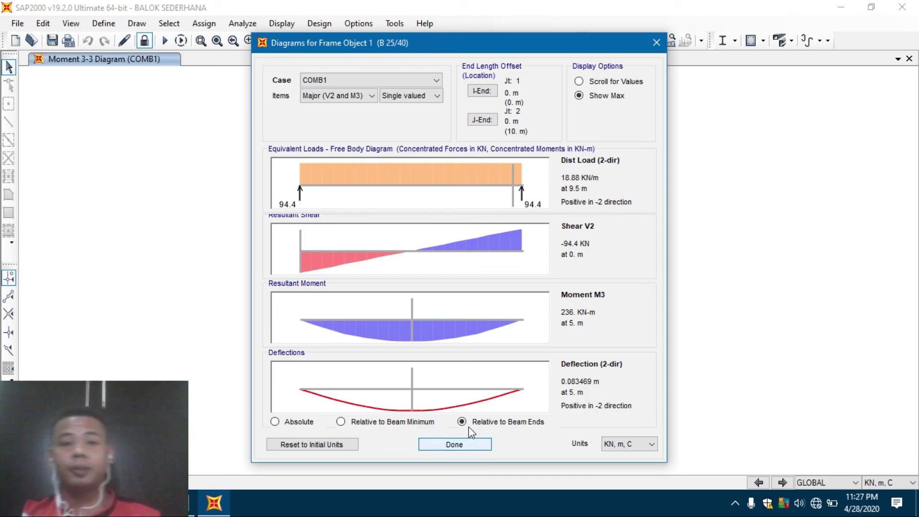
click(454, 445)
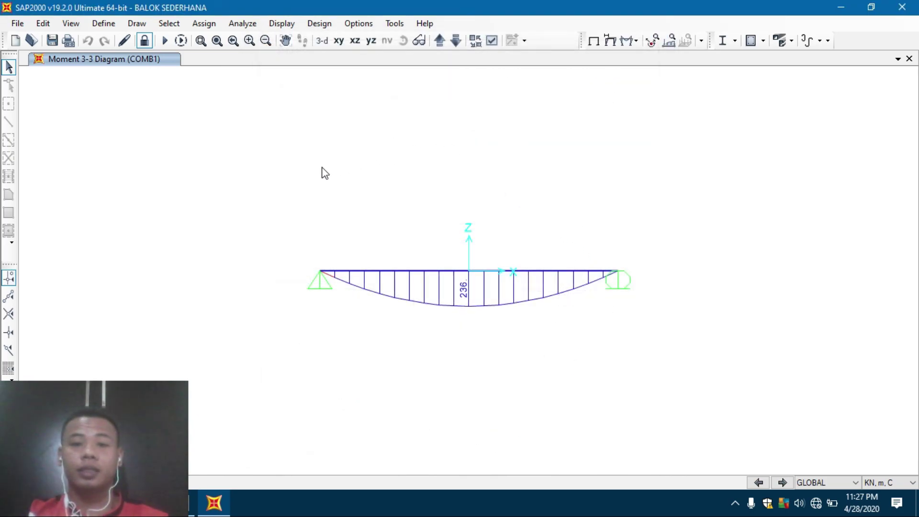
click(282, 24)
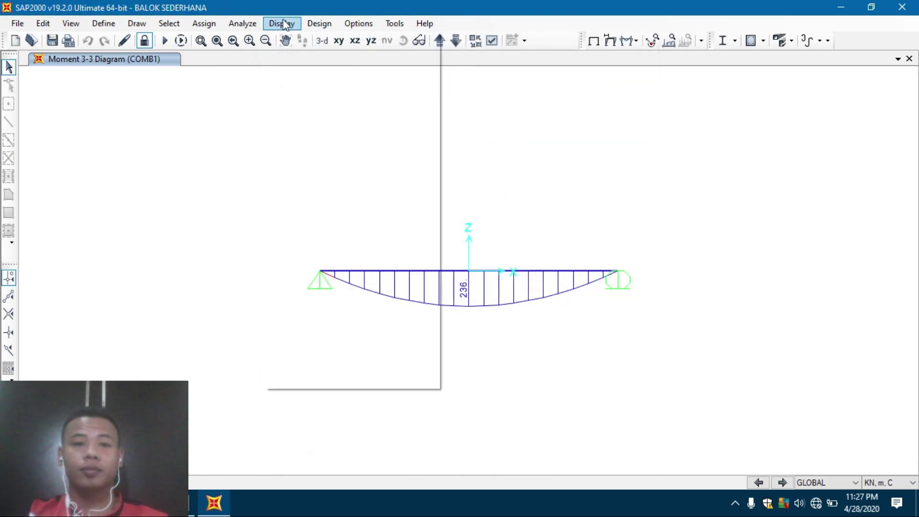
mouse_move(396, 190)
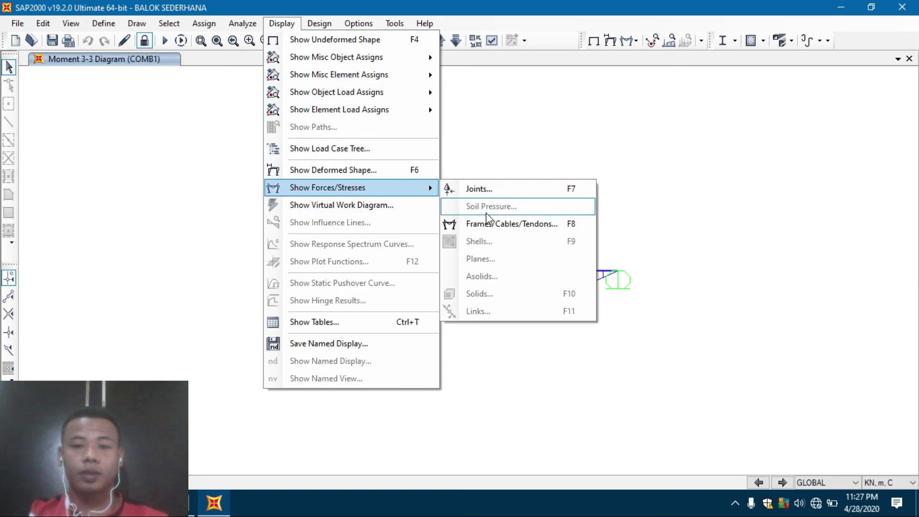
click(492, 223)
click(385, 364)
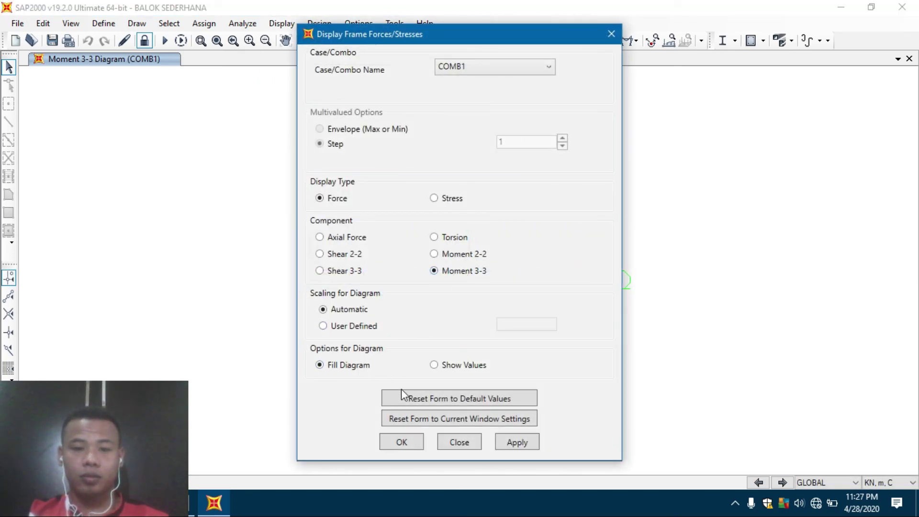
click(402, 440)
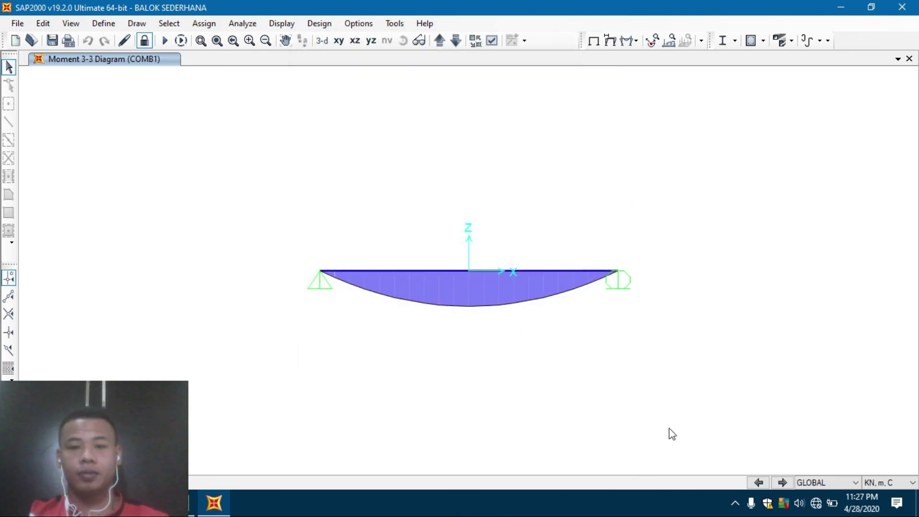